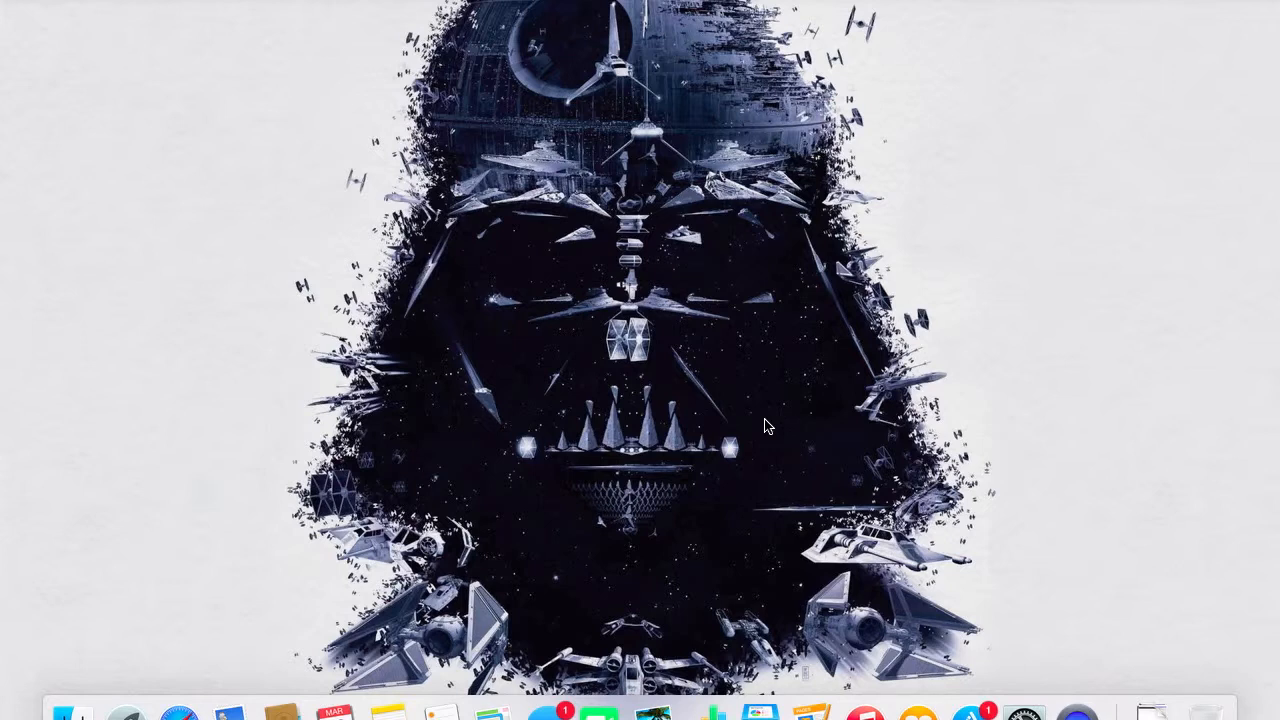
Step: Launch LEGO Digital Designer from the Mac's application overview
click(124, 705)
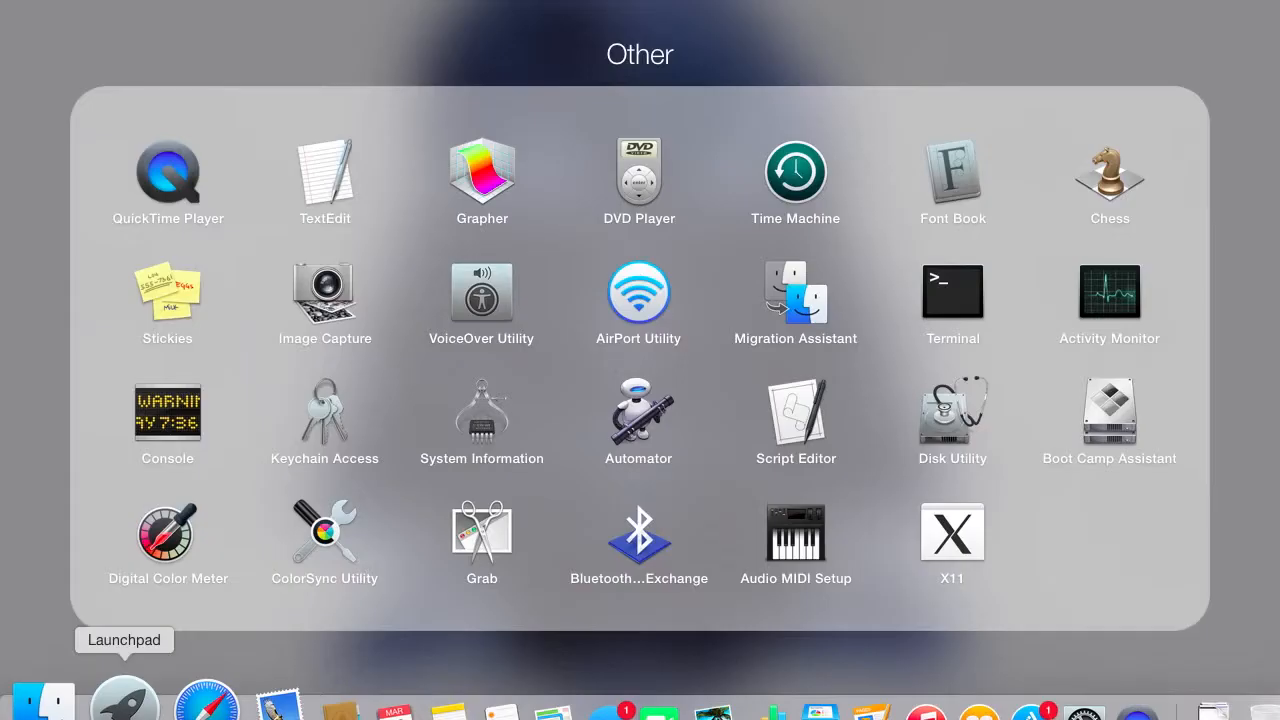
click(1051, 1)
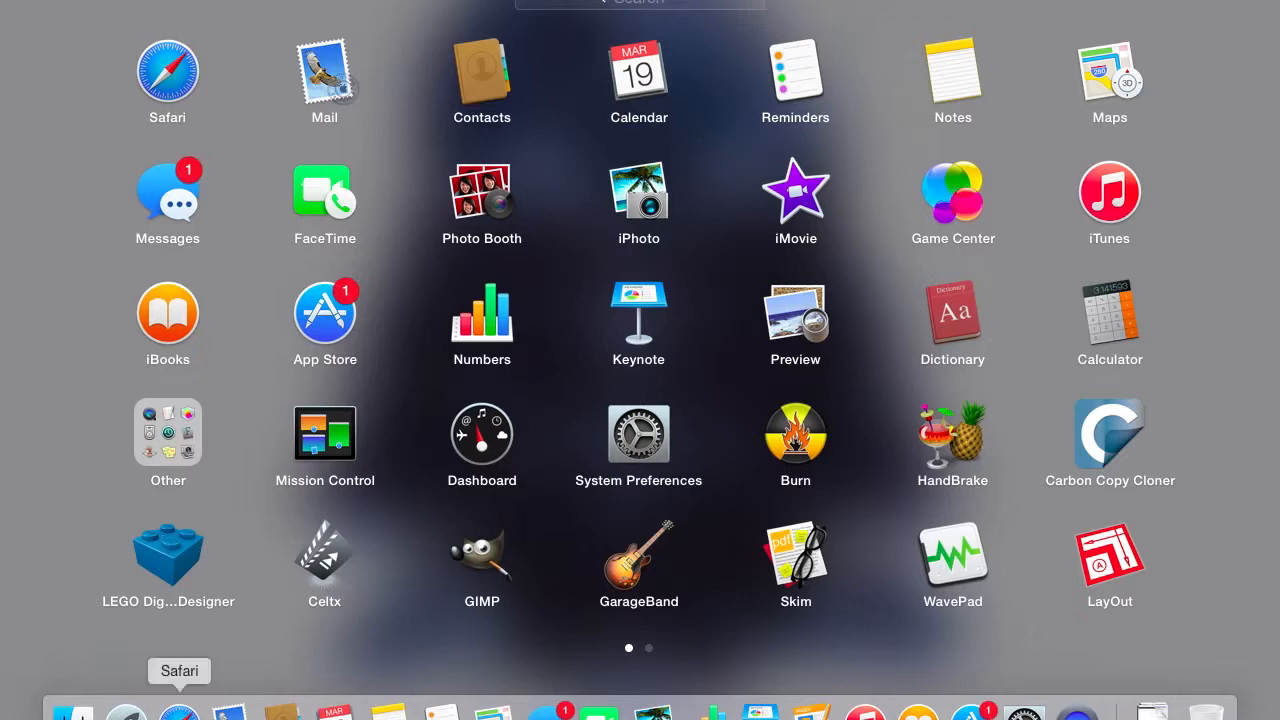
click(167, 560)
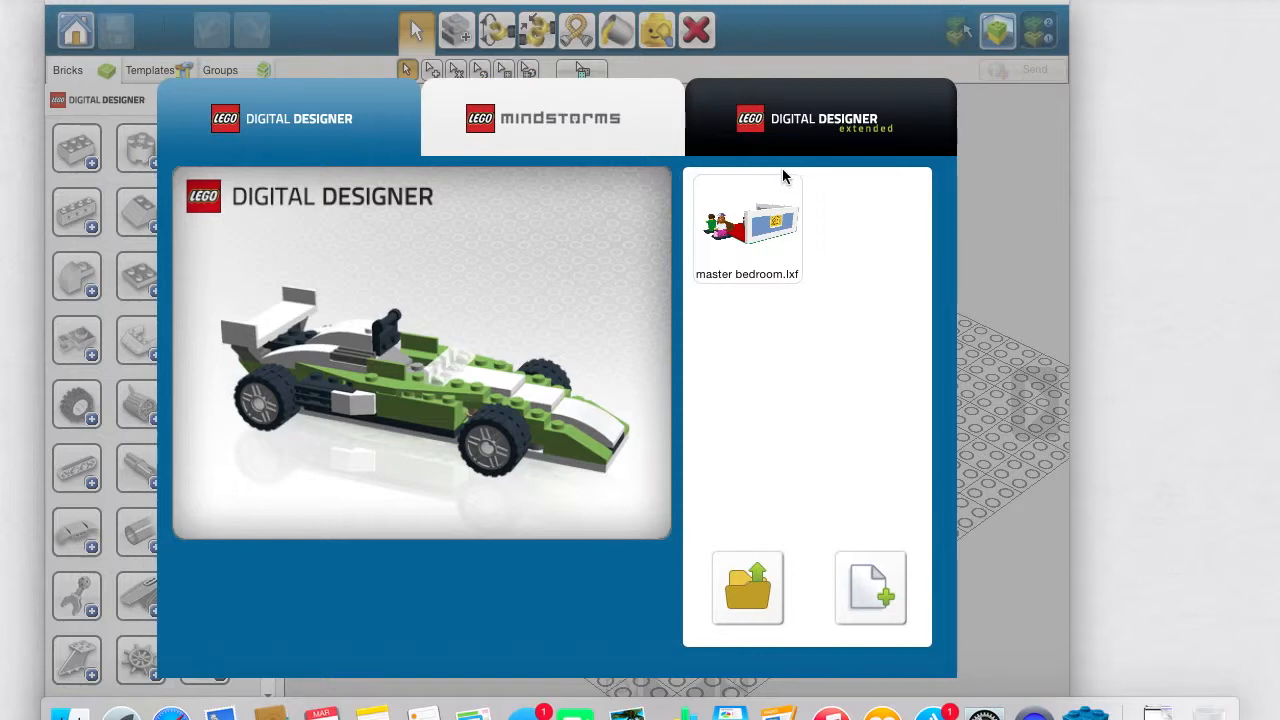
Step: Look through the Mindstorms and Digital Designer Extended themes, returning to the standard Digital Designer theme
click(550, 112)
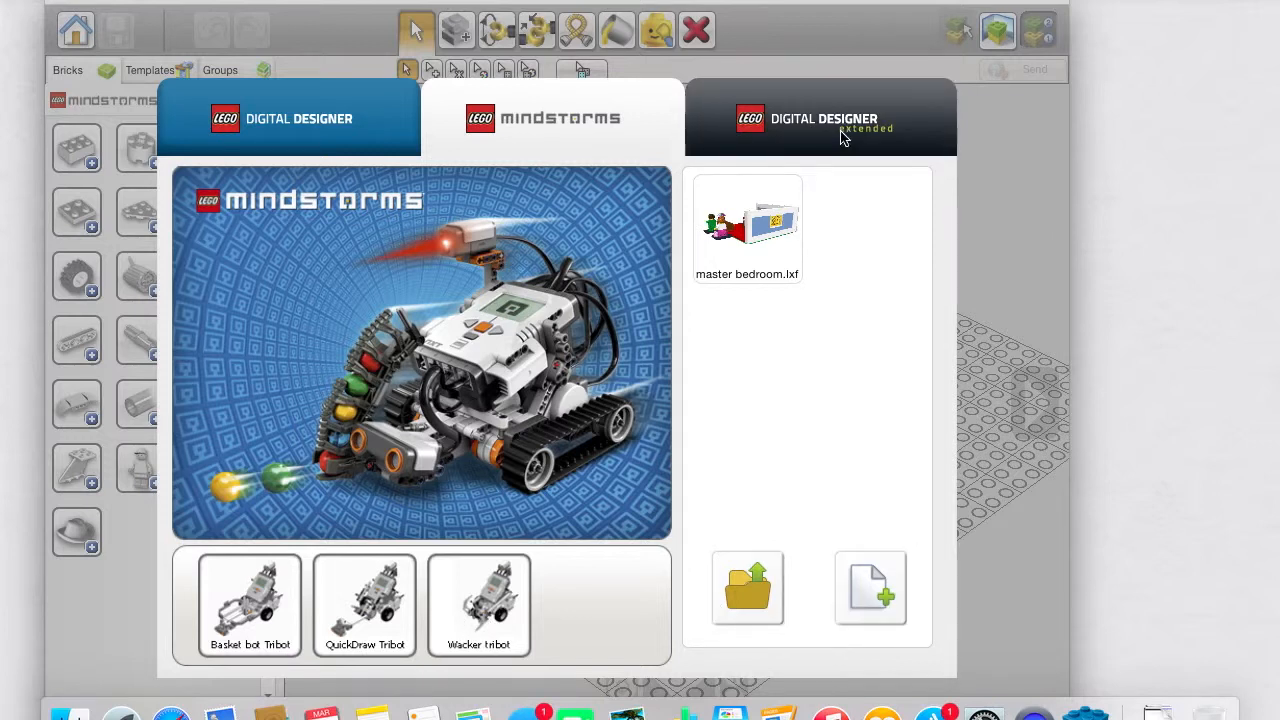
click(880, 136)
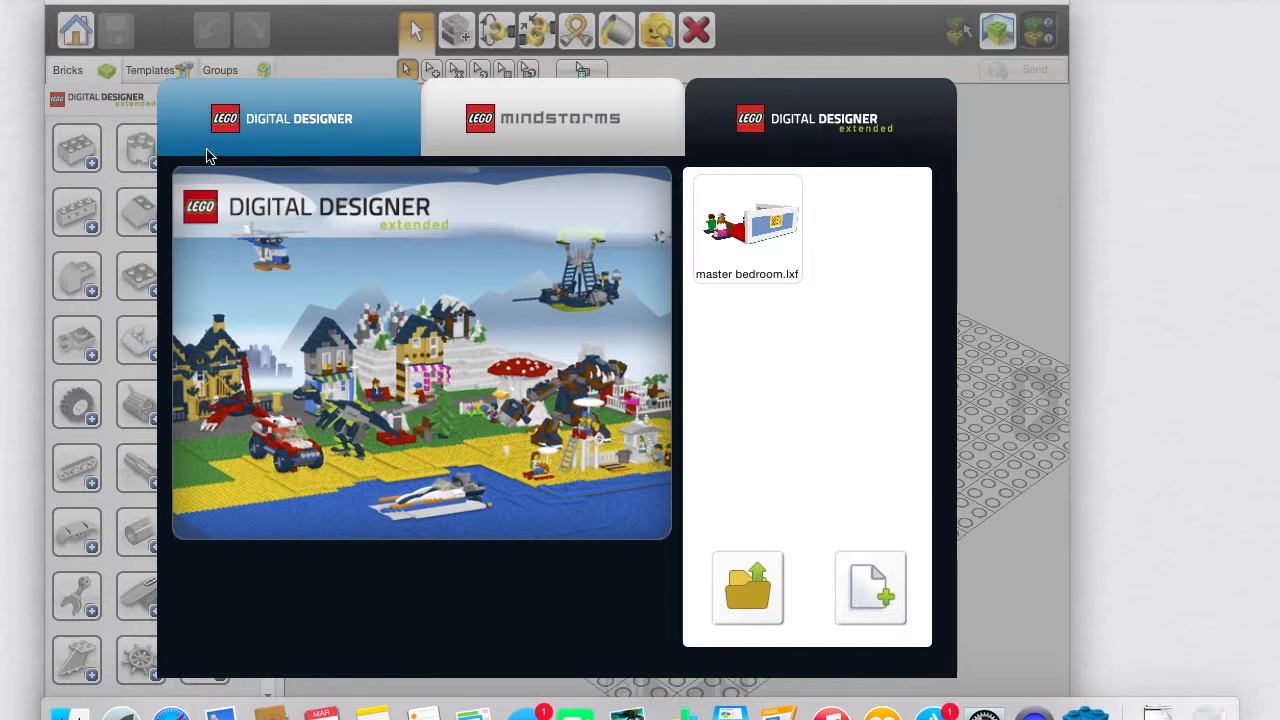
click(503, 121)
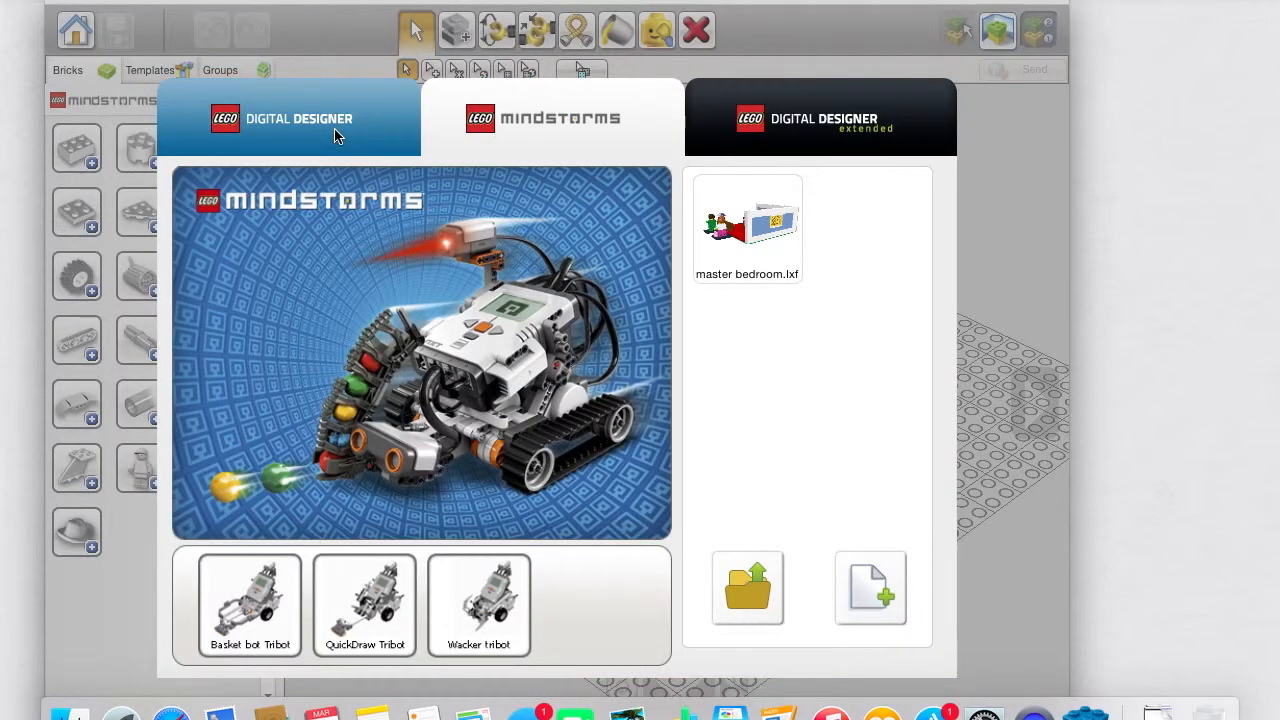
click(350, 141)
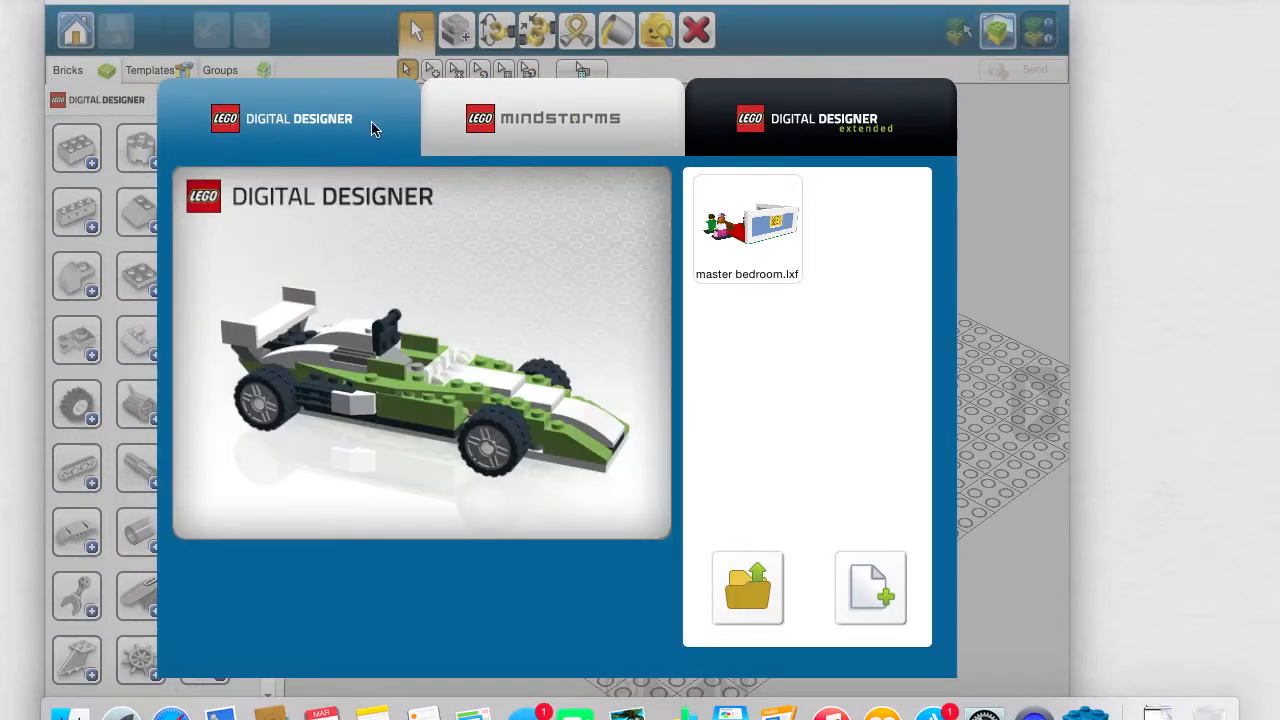
Step: Browse the saved models in the Models folder and leave for the empty building plate without opening one
click(747, 614)
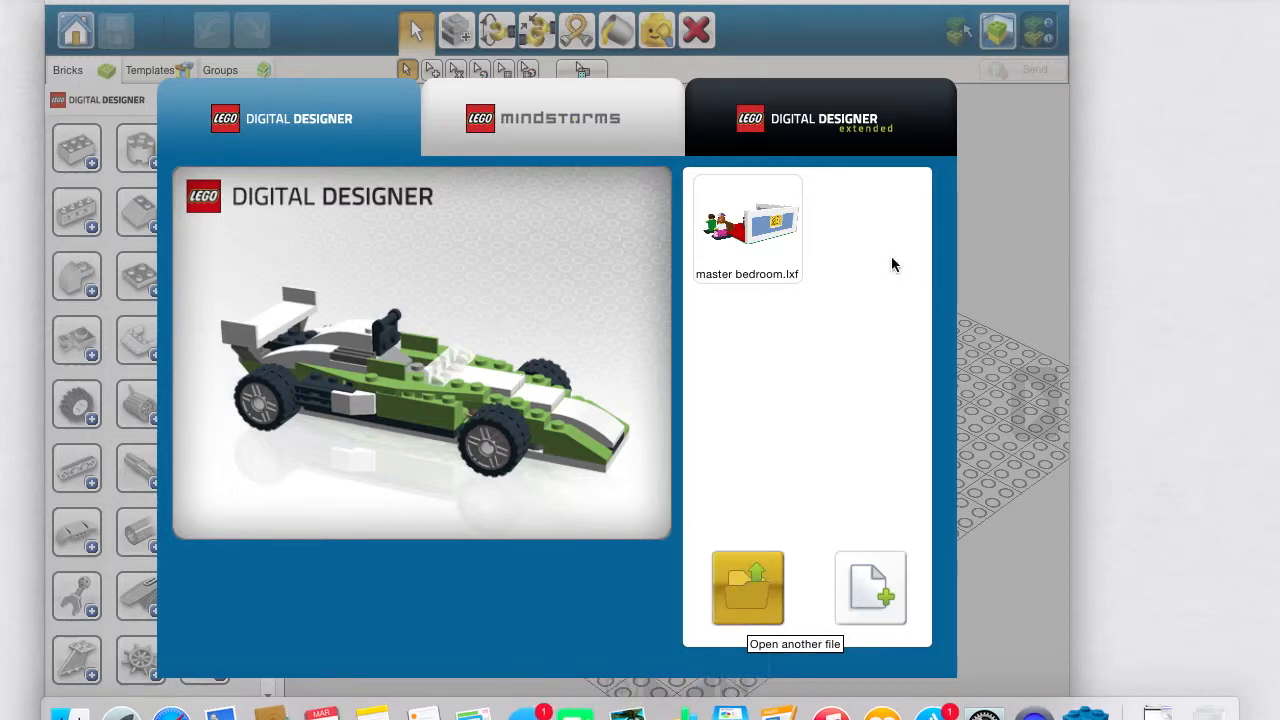
click(746, 593)
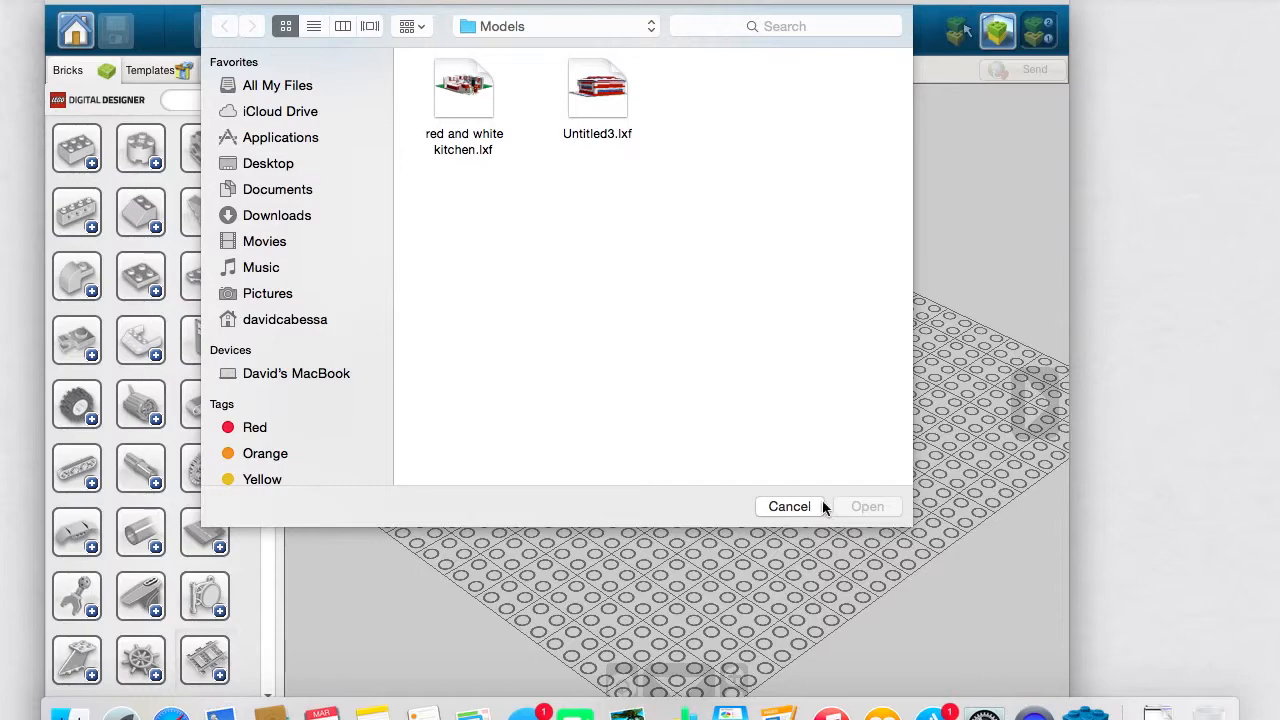
click(787, 506)
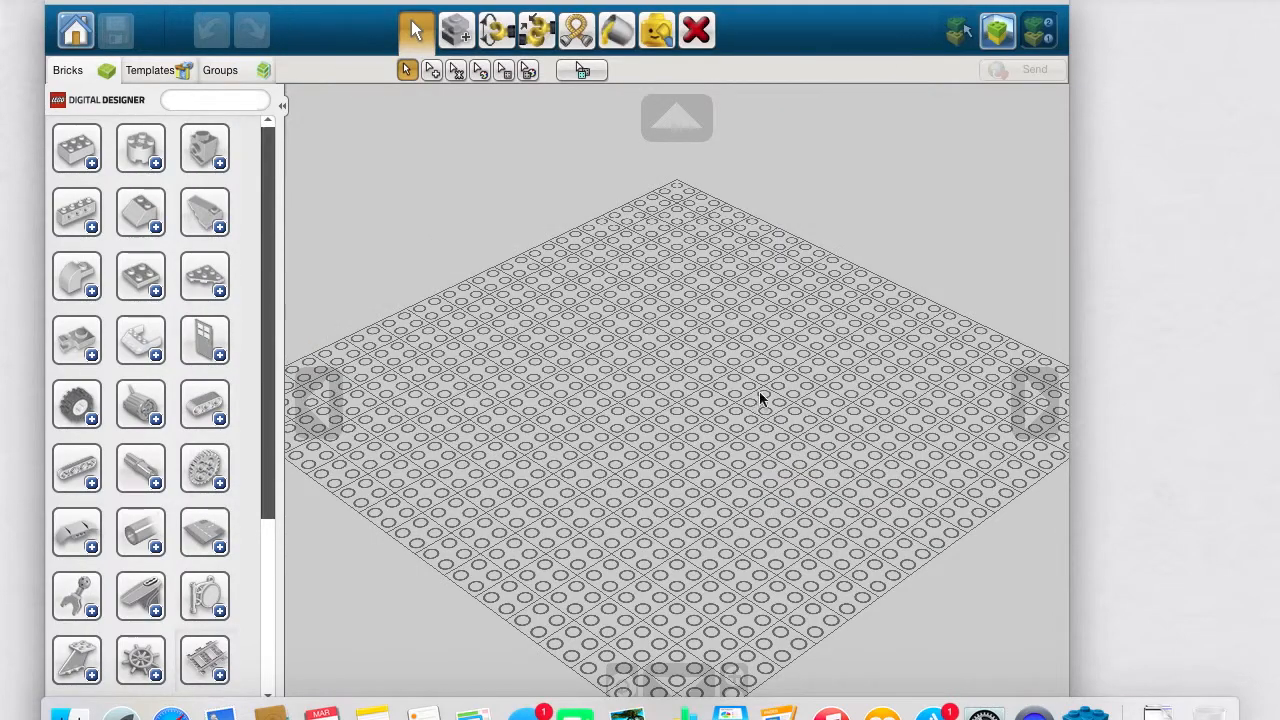
Step: Tilt the camera to view the empty building plate from lower and higher angles
click(674, 116)
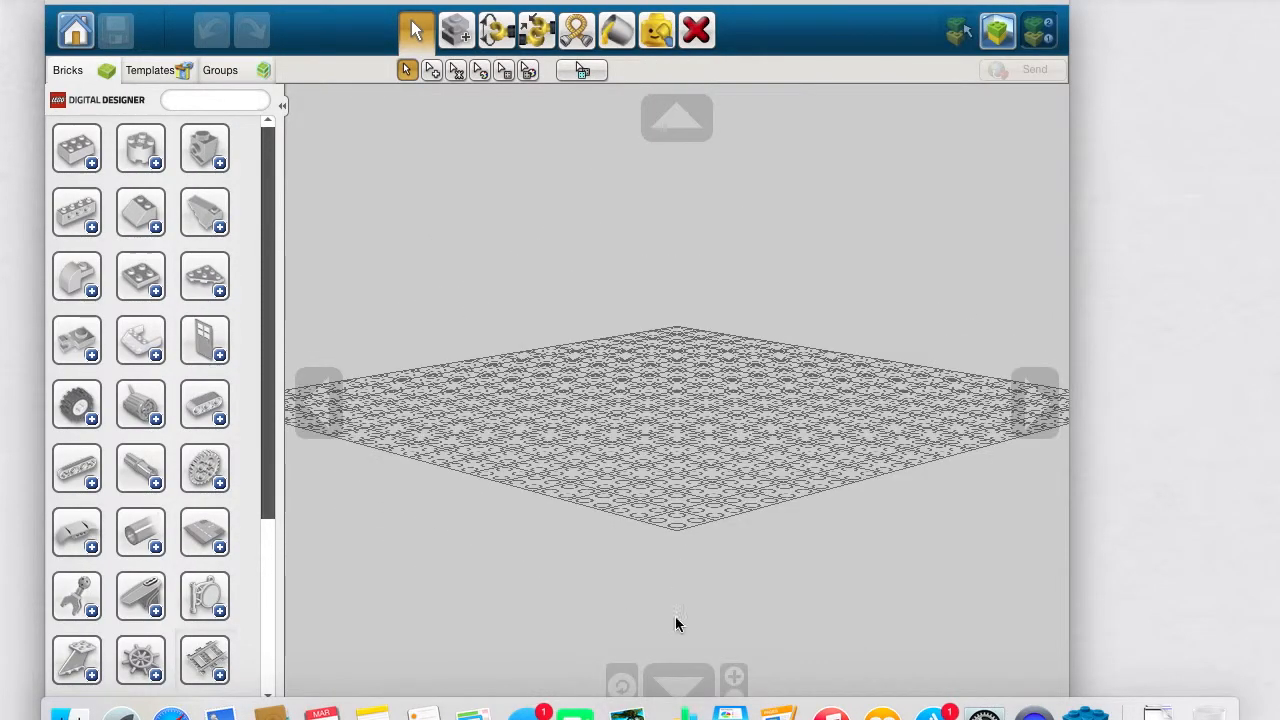
click(677, 682)
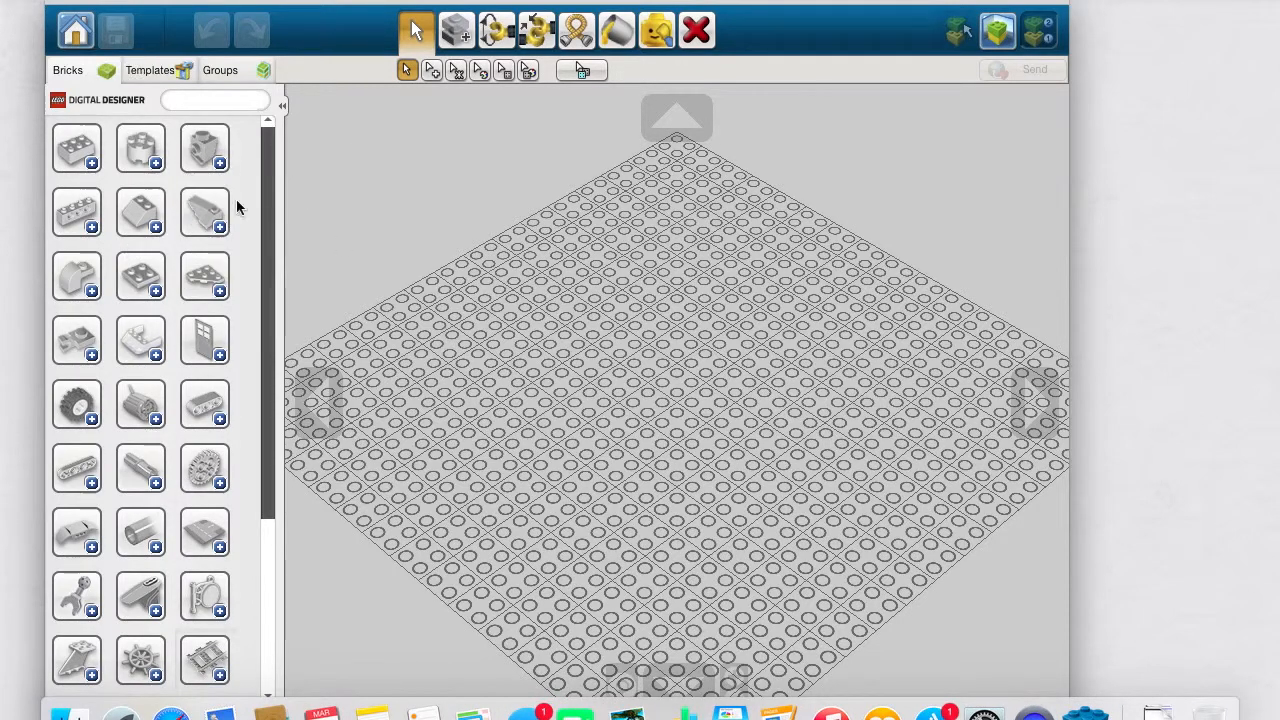
click(676, 118)
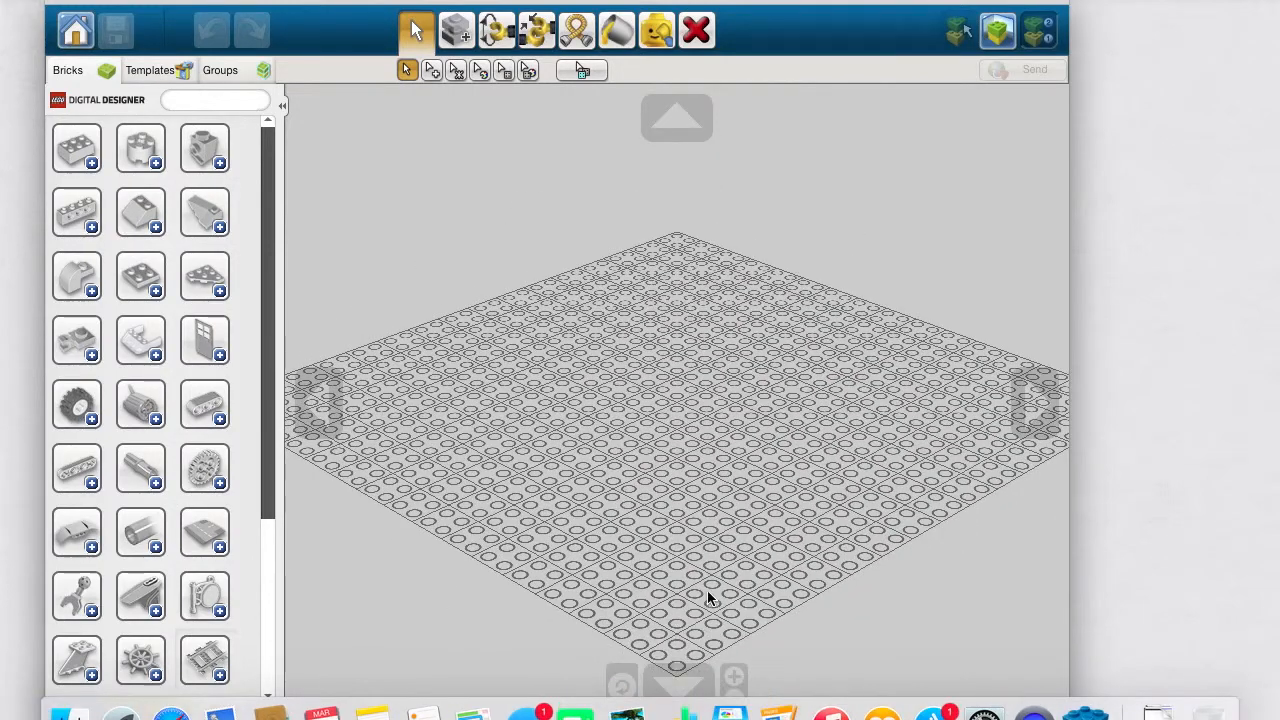
click(678, 680)
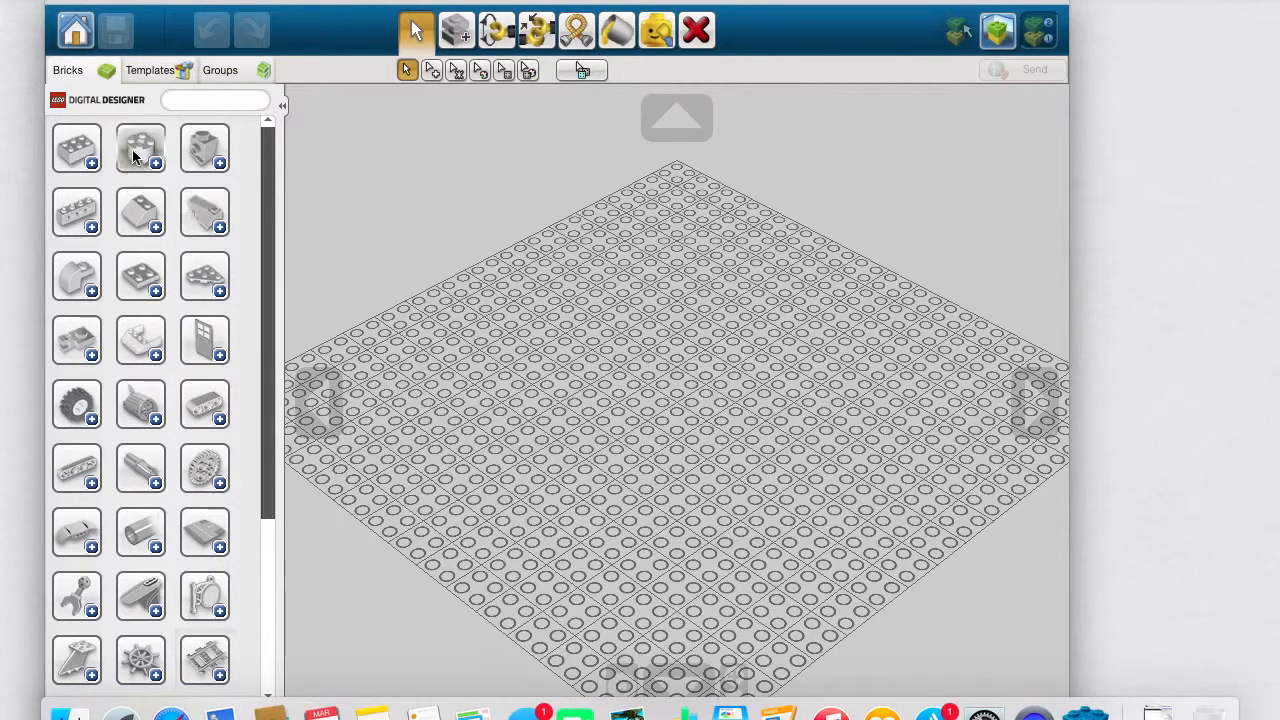
Step: Look through the basic brick category's shapes and colours, and collapse it again
click(78, 148)
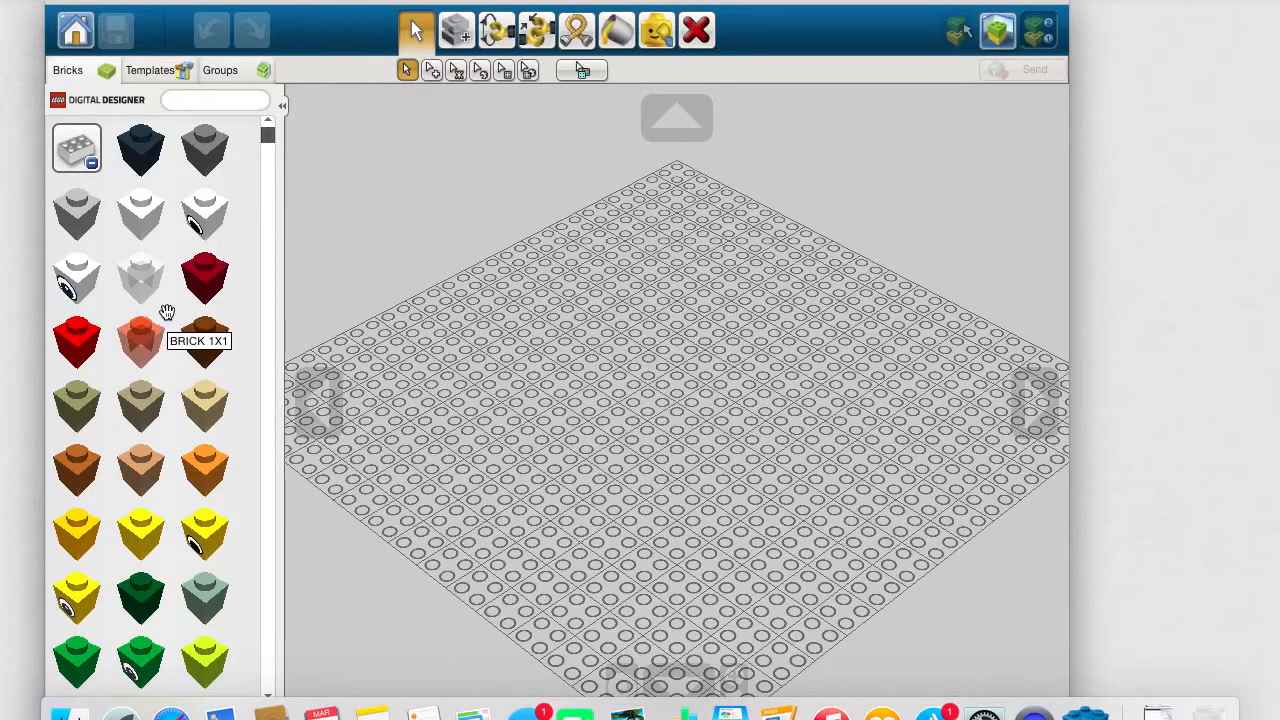
scroll(166, 313, down, 15)
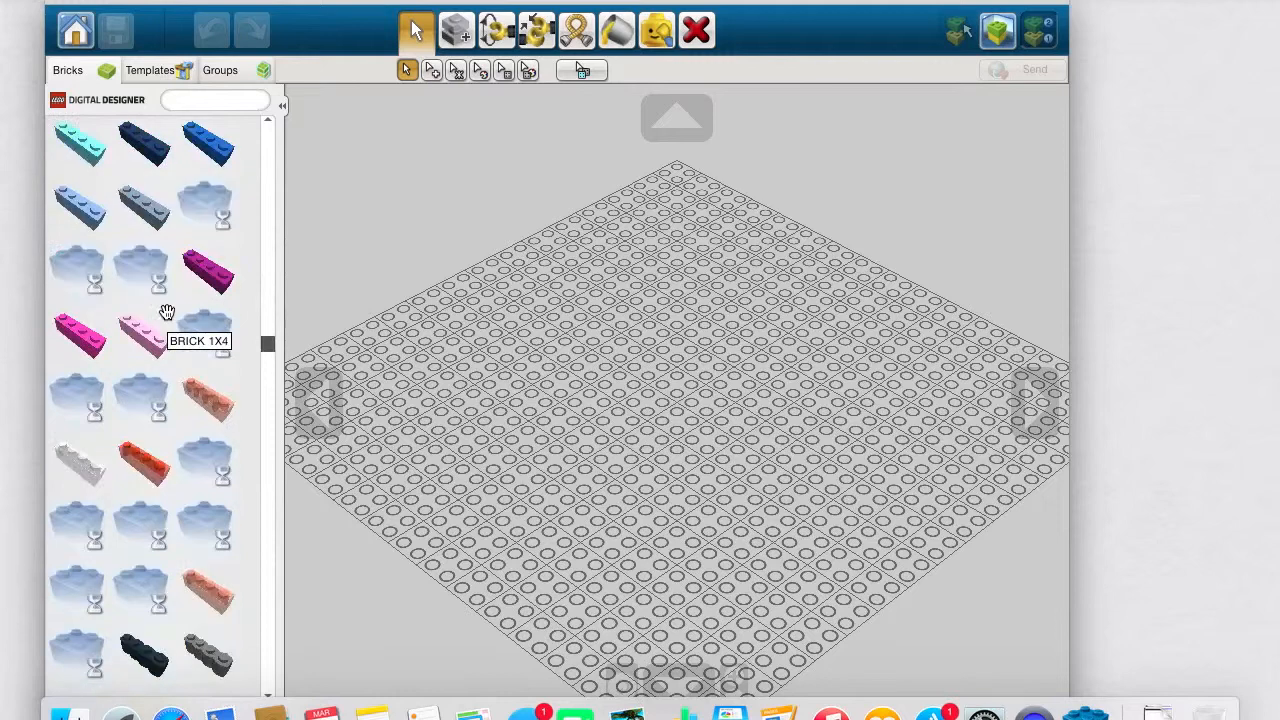
scroll(166, 313, down, 15)
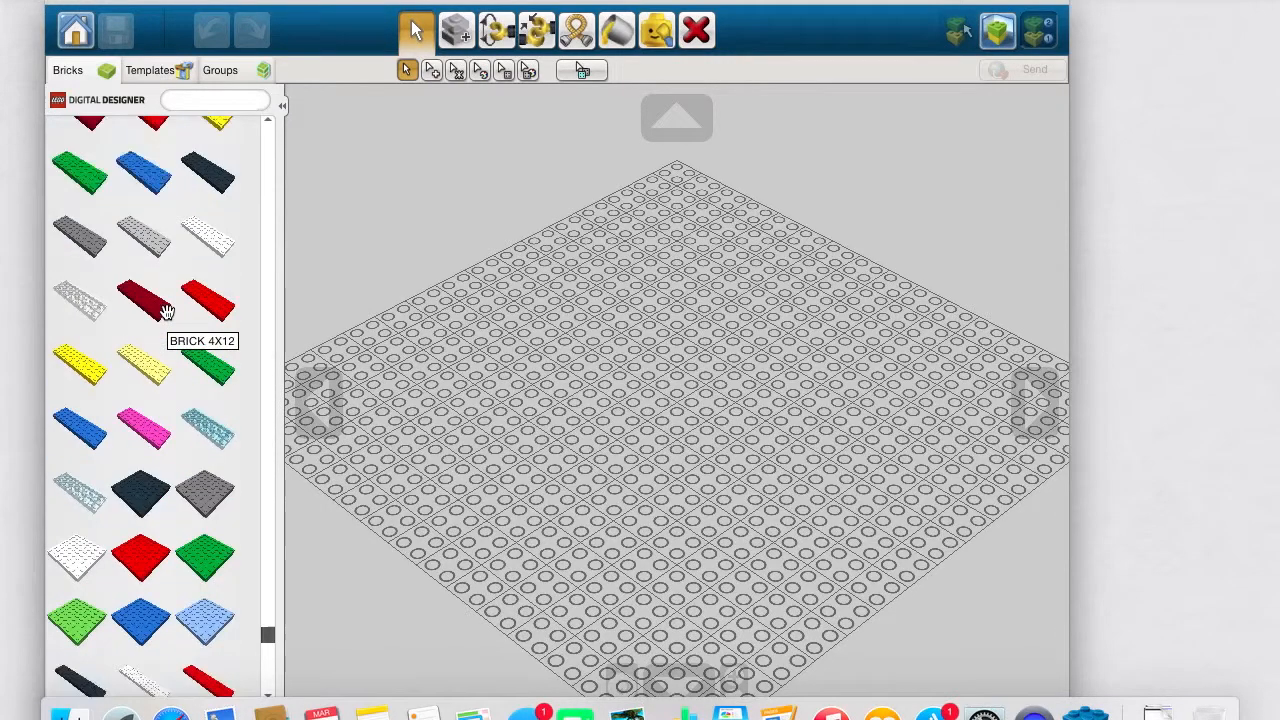
scroll(166, 313, up, 20)
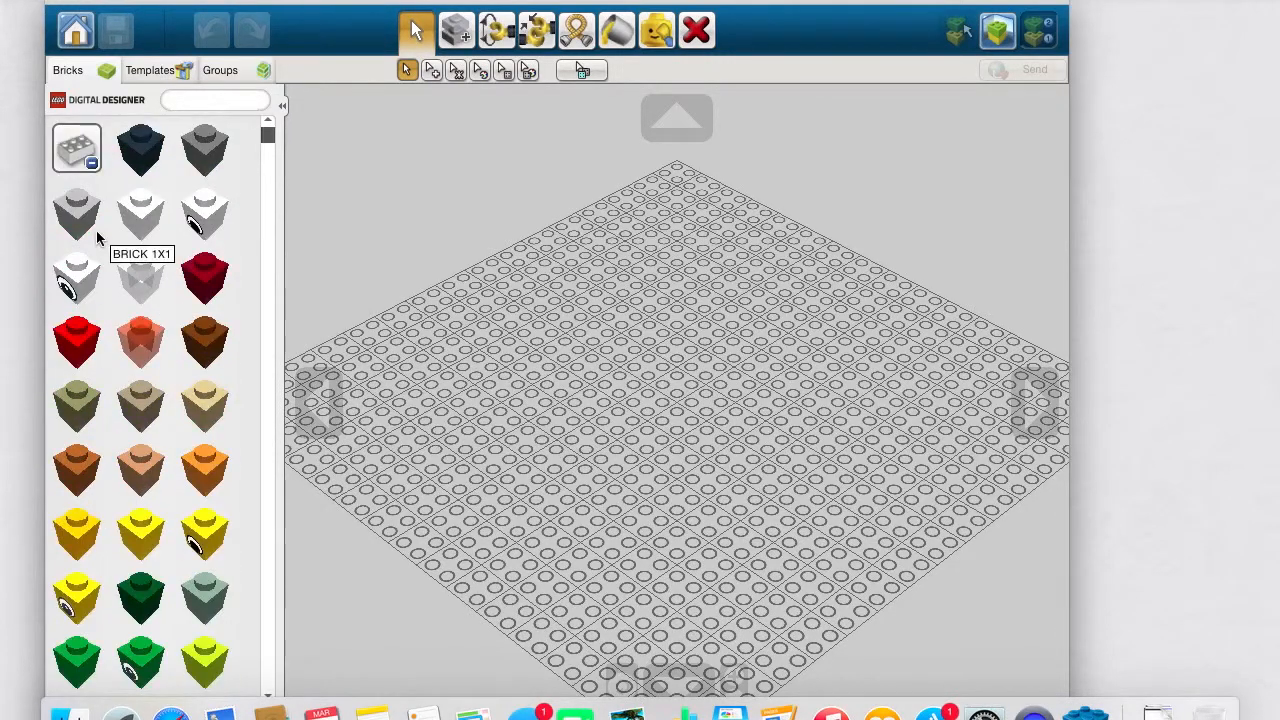
click(86, 162)
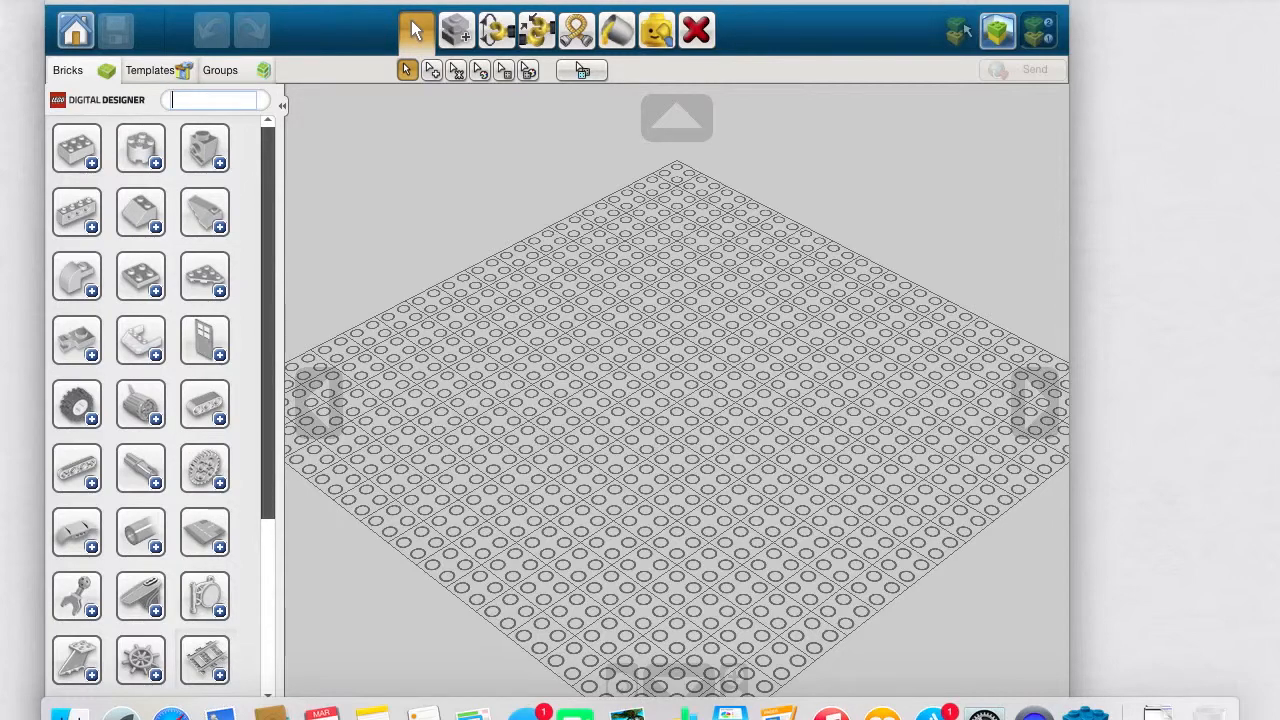
Step: Search the brick palette for "brick 1x2"
text(brick)
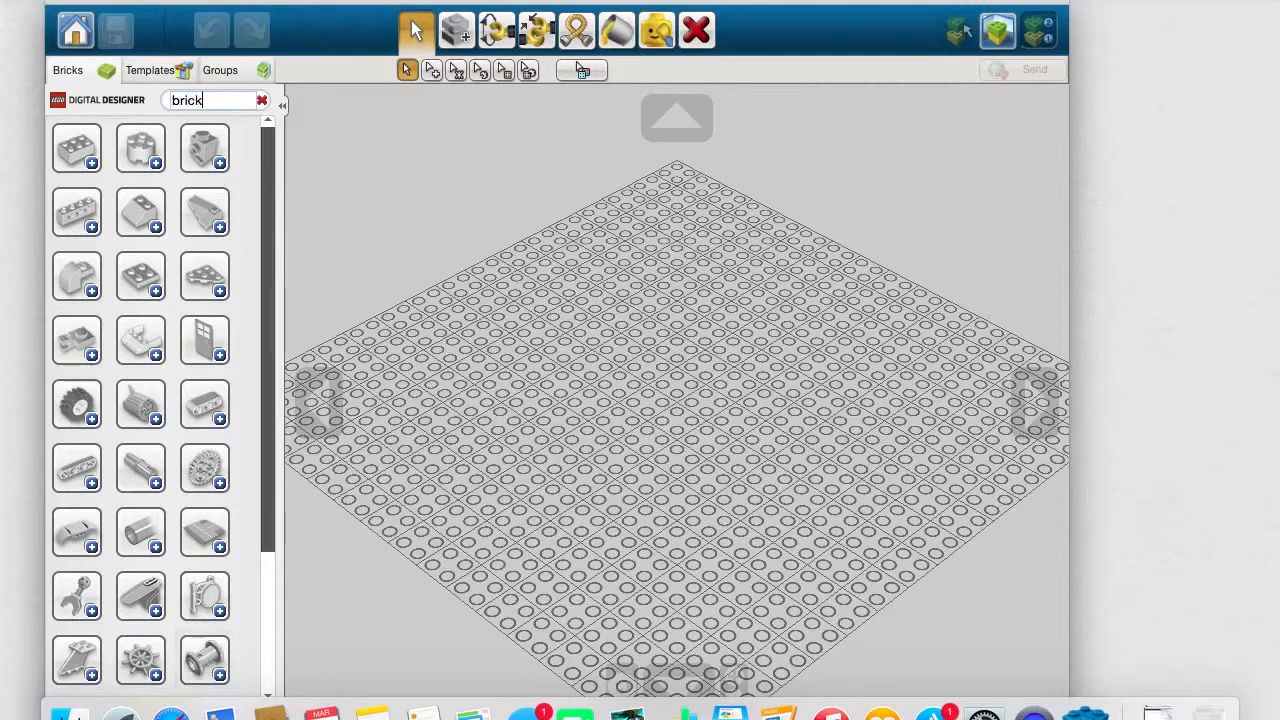
text( 1)
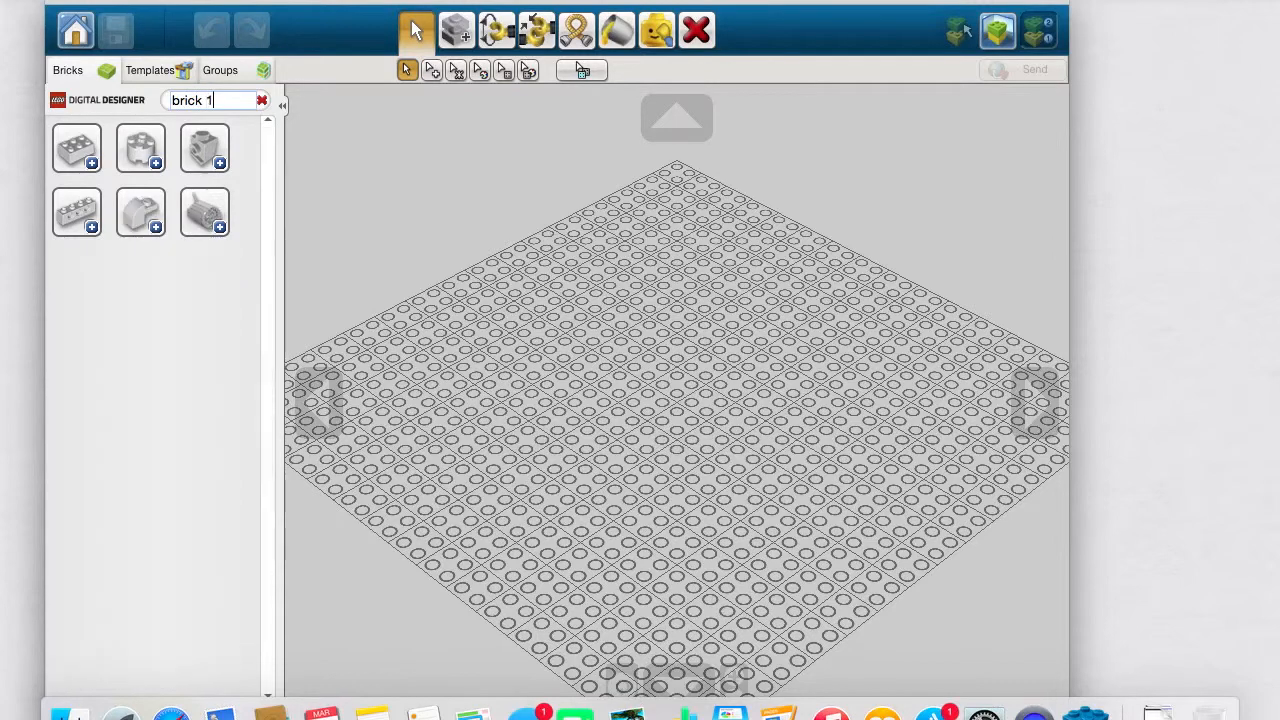
text(x2)
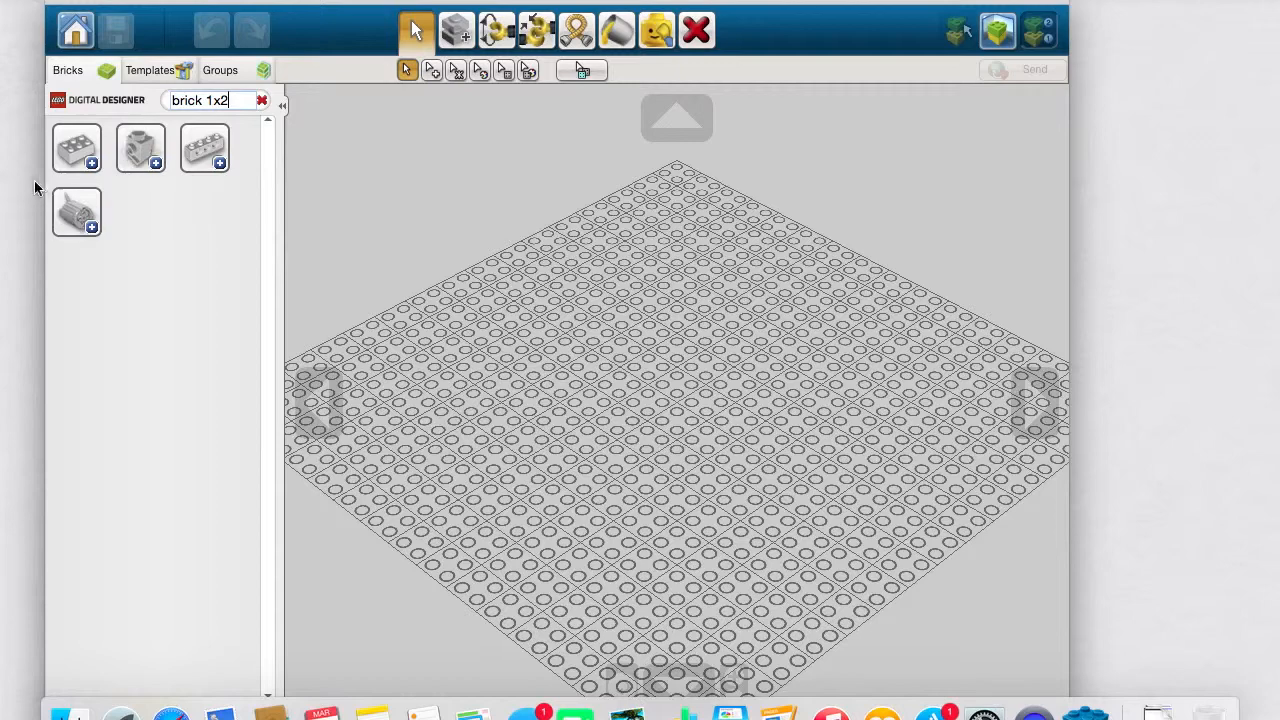
Step: Examine the 1x2 bricks in the special-brick category, collapse it, and expand the Technic brick category
click(156, 163)
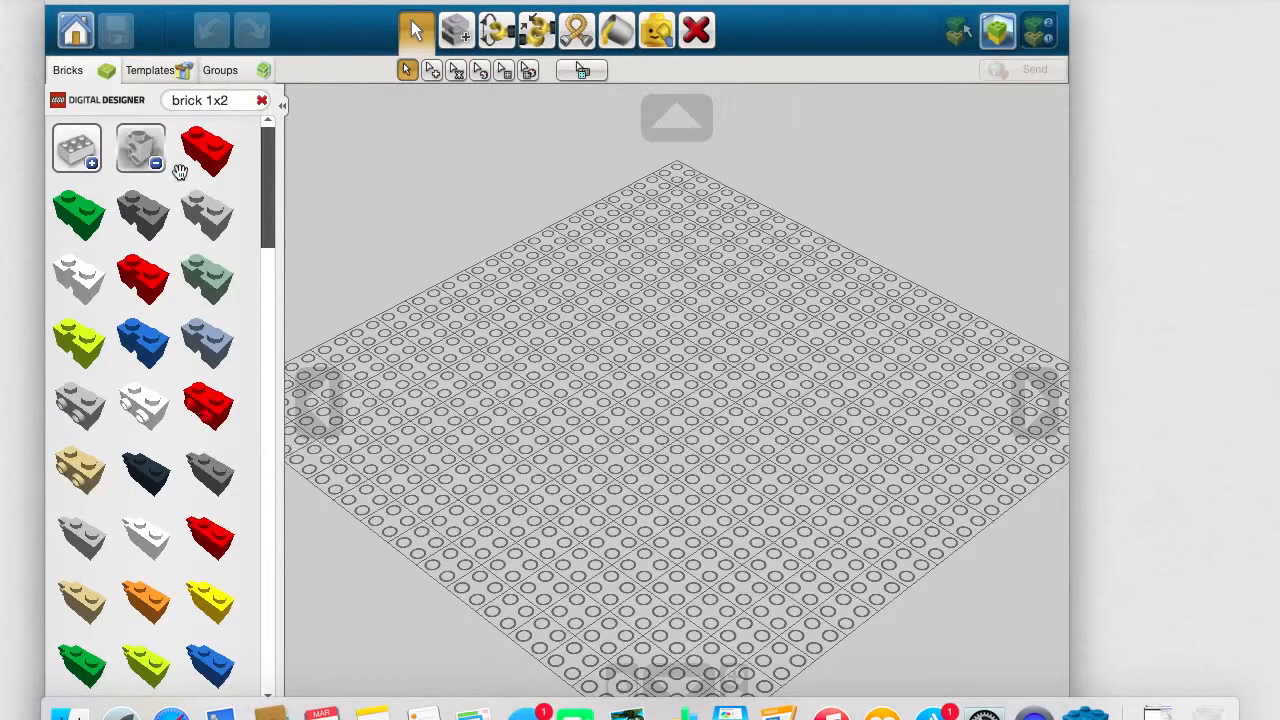
scroll(200, 390, down, 10)
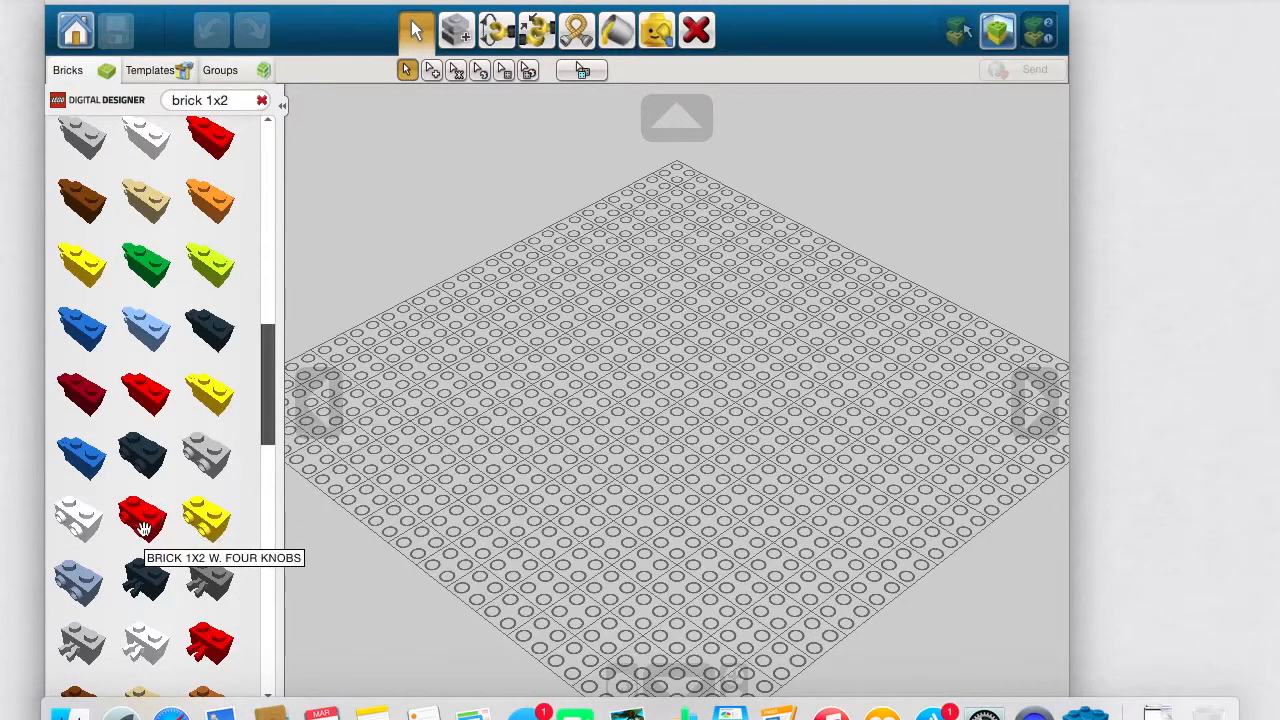
scroll(143, 530, down, 10)
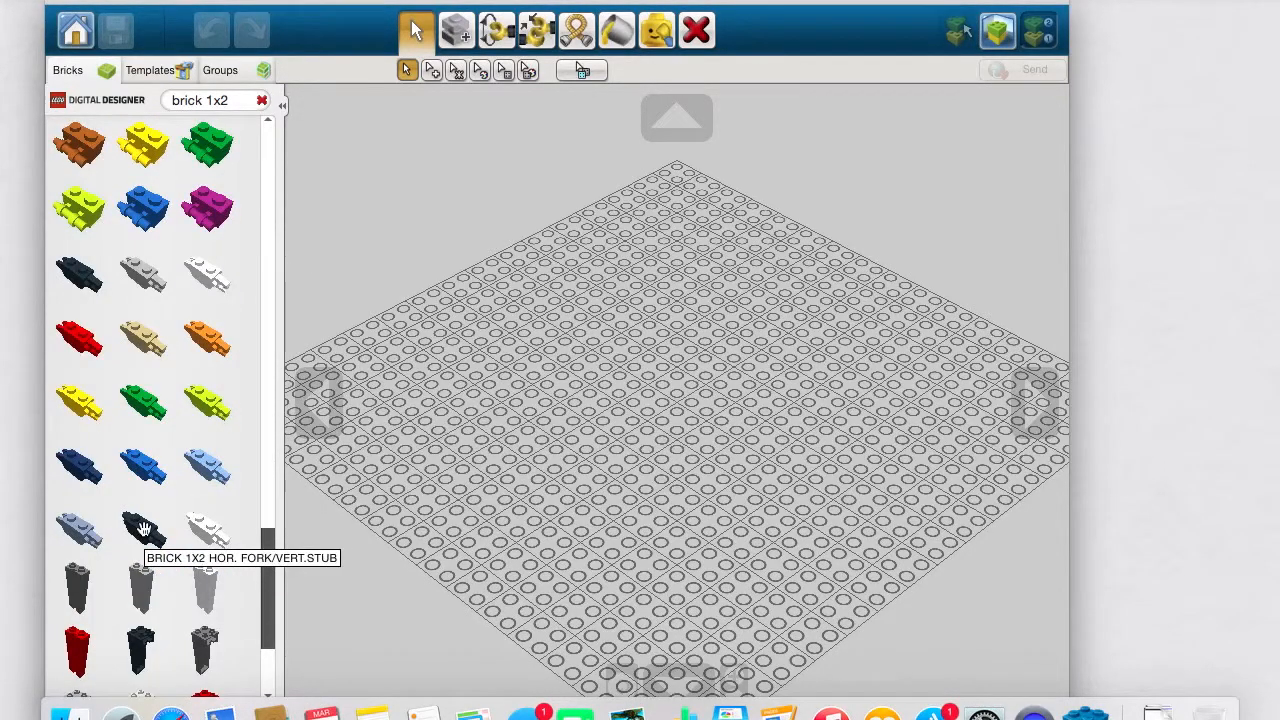
scroll(116, 272, down, 4)
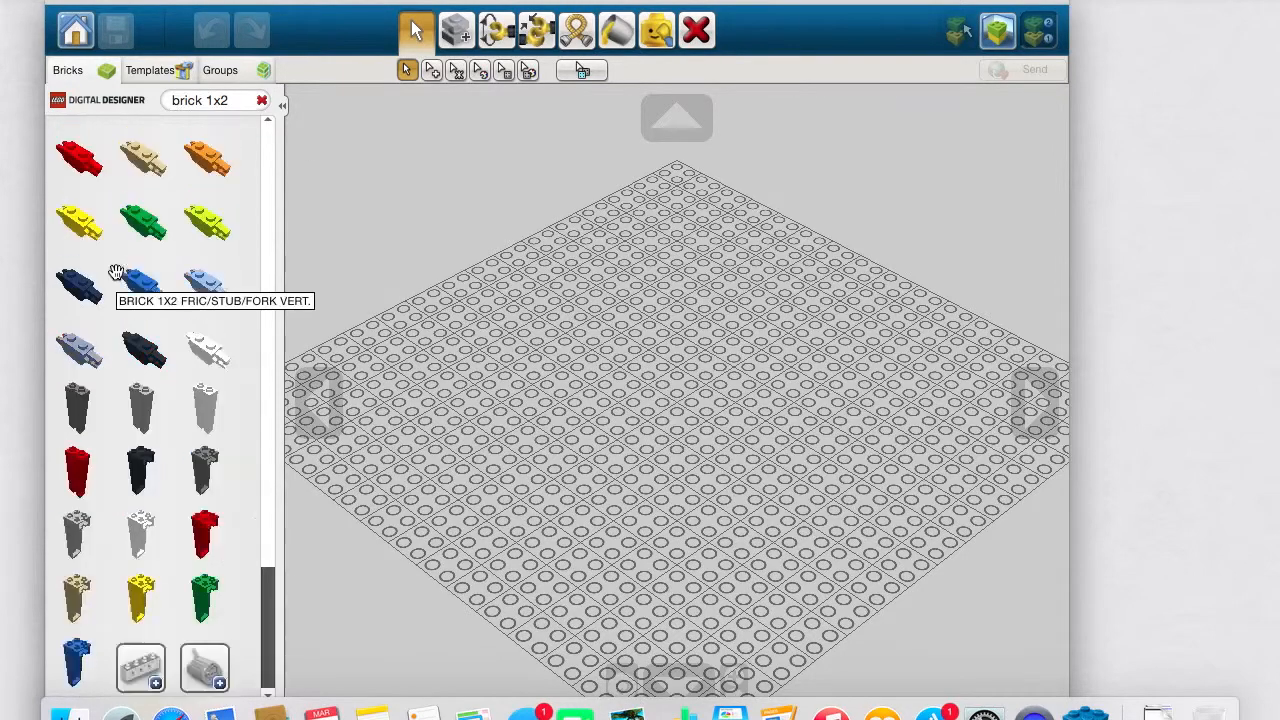
scroll(116, 272, up, 20)
click(157, 161)
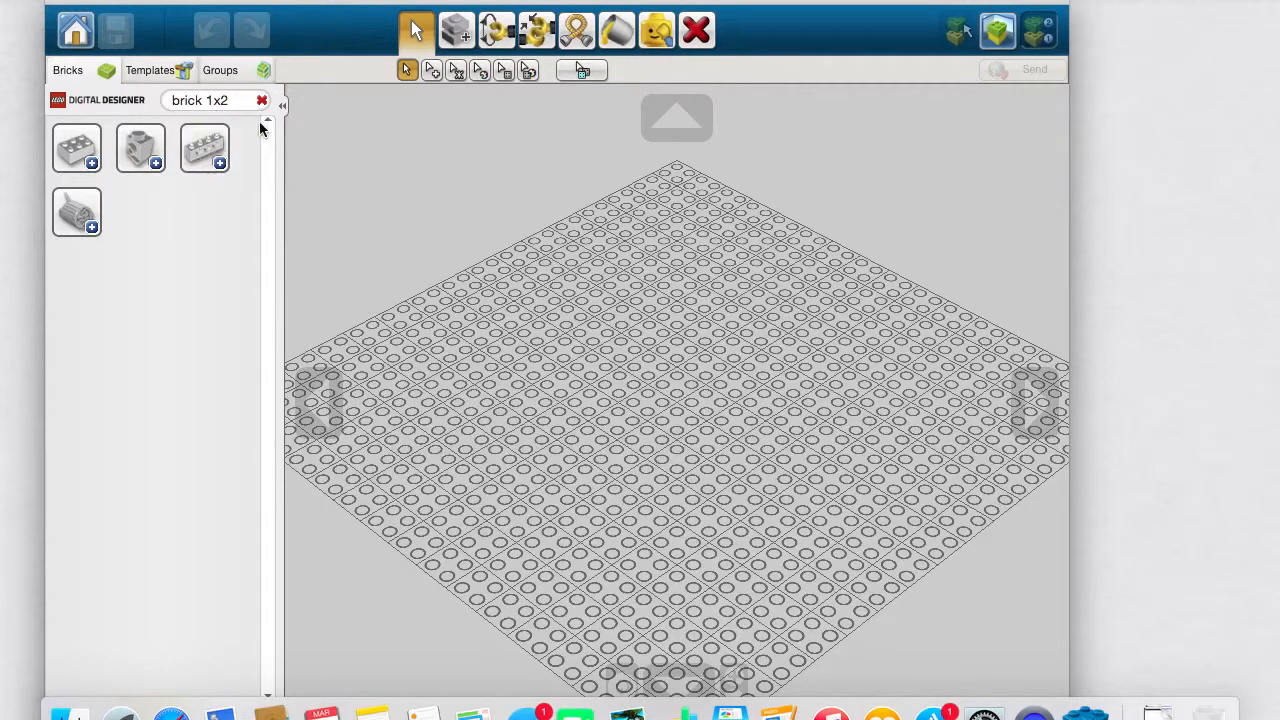
click(219, 163)
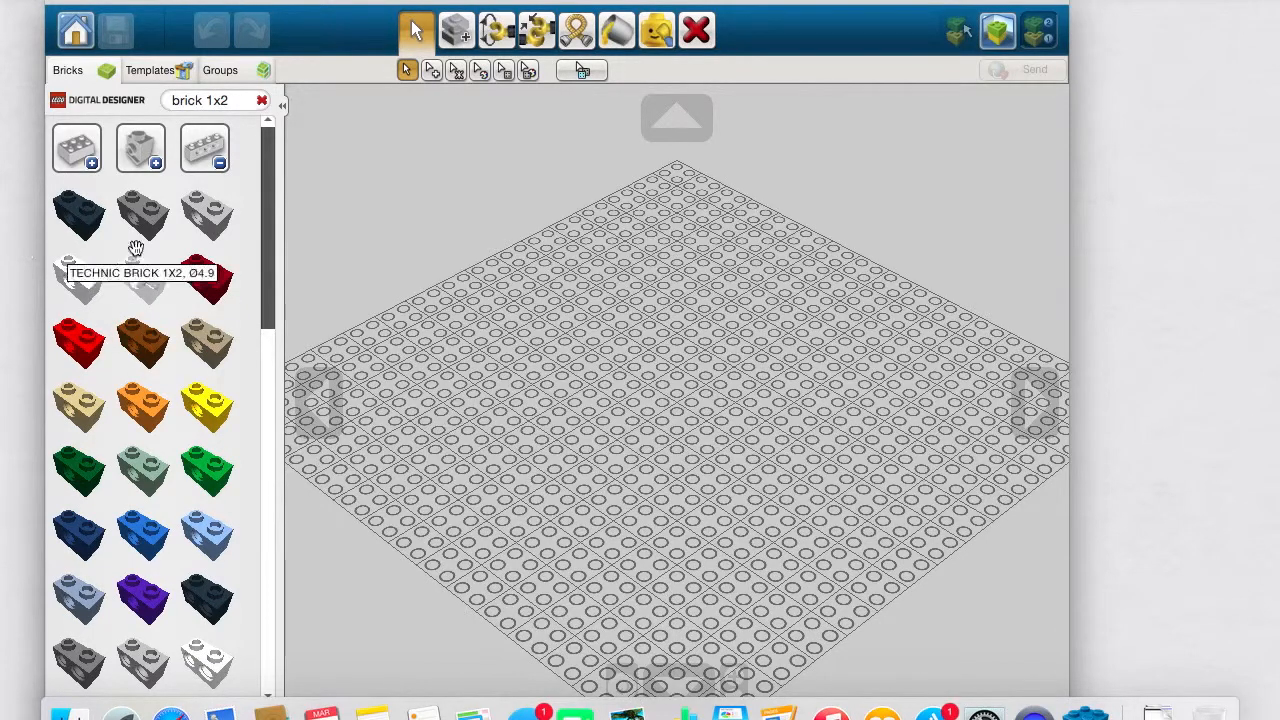
Step: Change the palette search to "brick 2x2" and expand the basic brick category
click(222, 100)
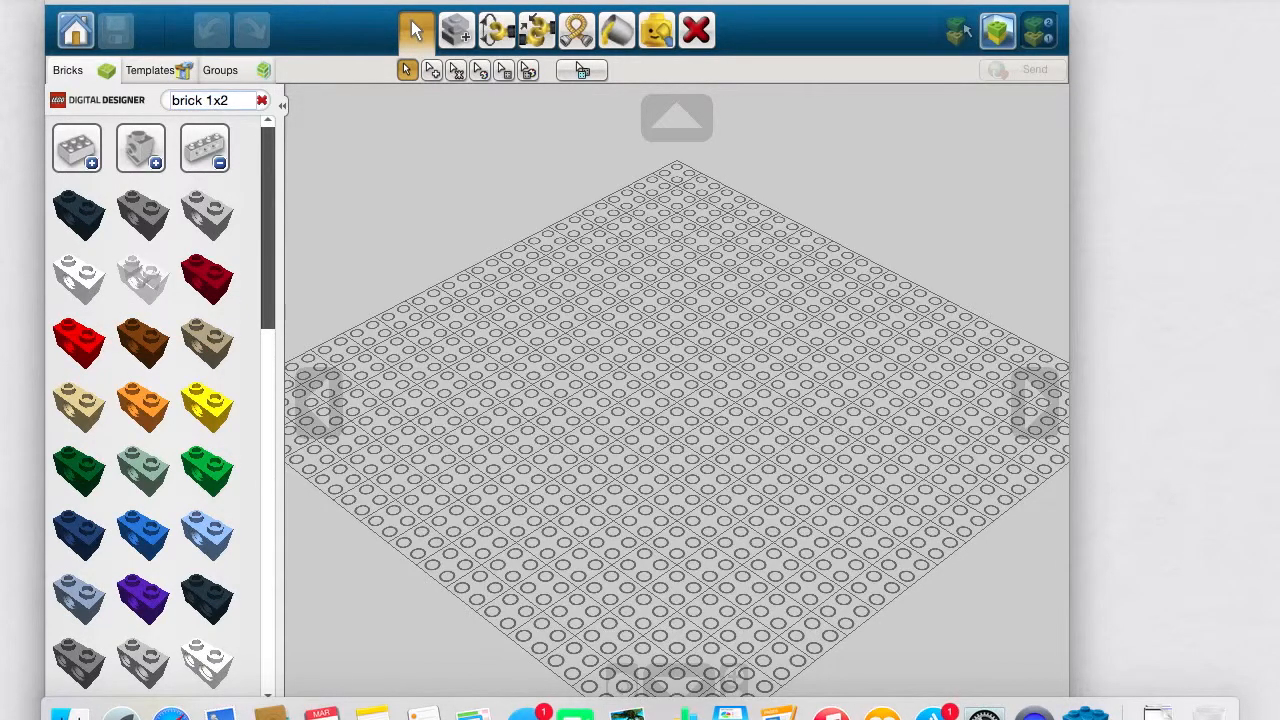
key(BackSpace)
text(2)
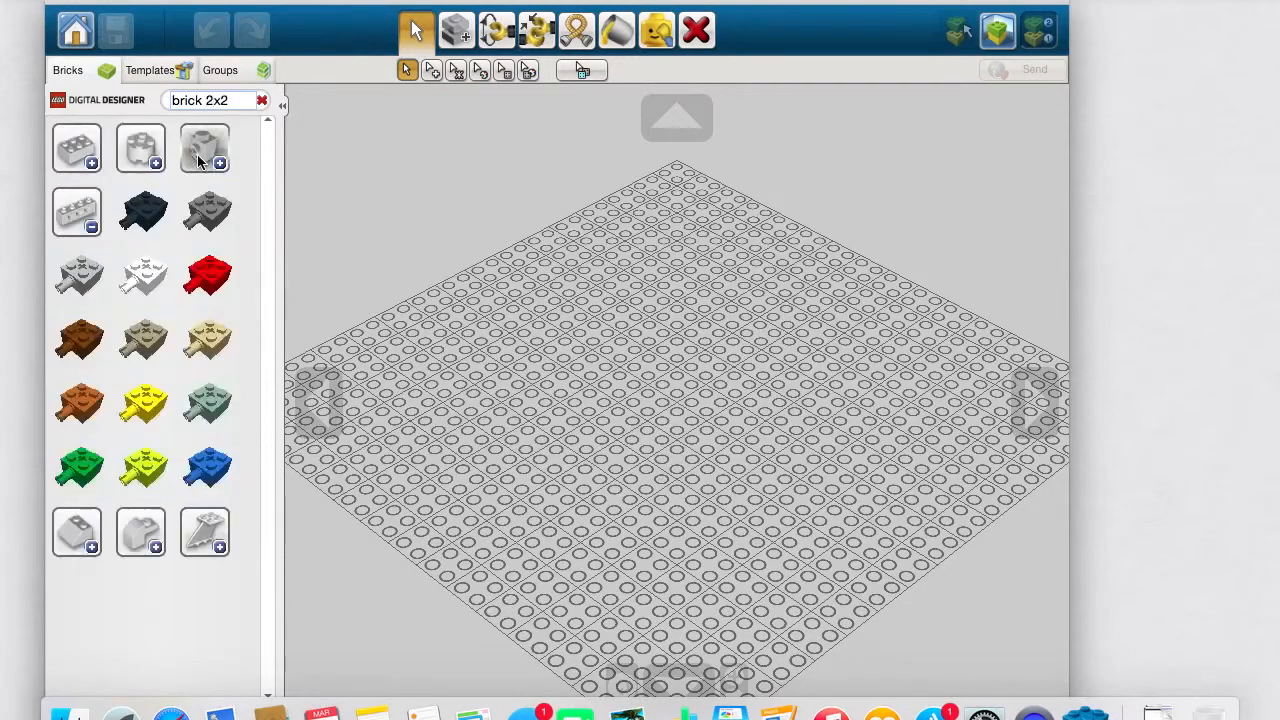
click(90, 163)
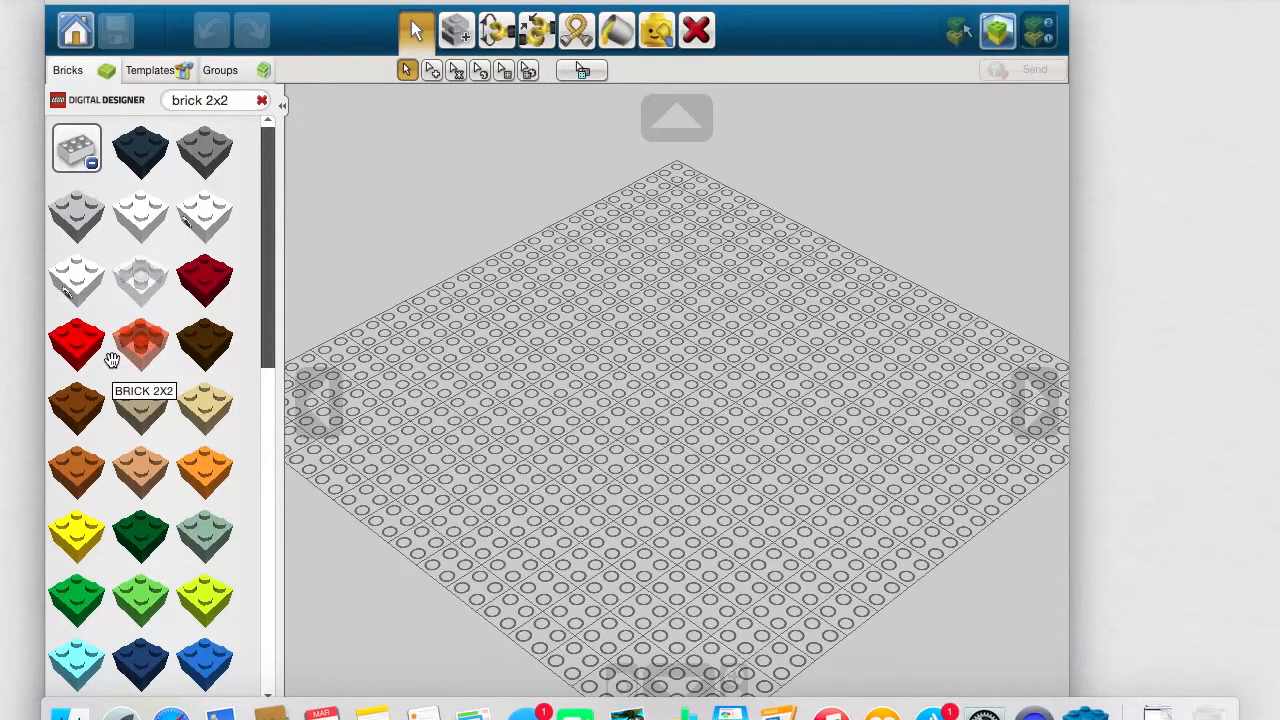
Step: Search the palette for "brick 2x4" and place a white 2x4 brick near the centre of the building plate
click(229, 104)
key(BackSpace)
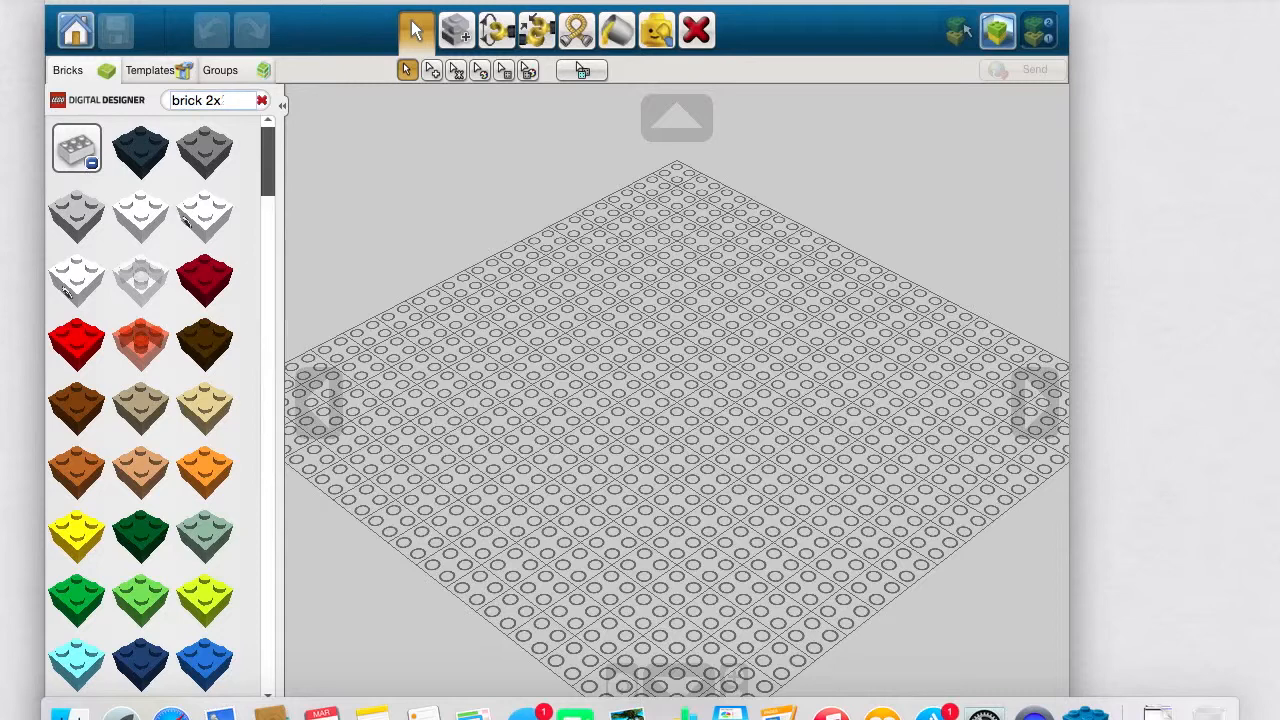
text(4)
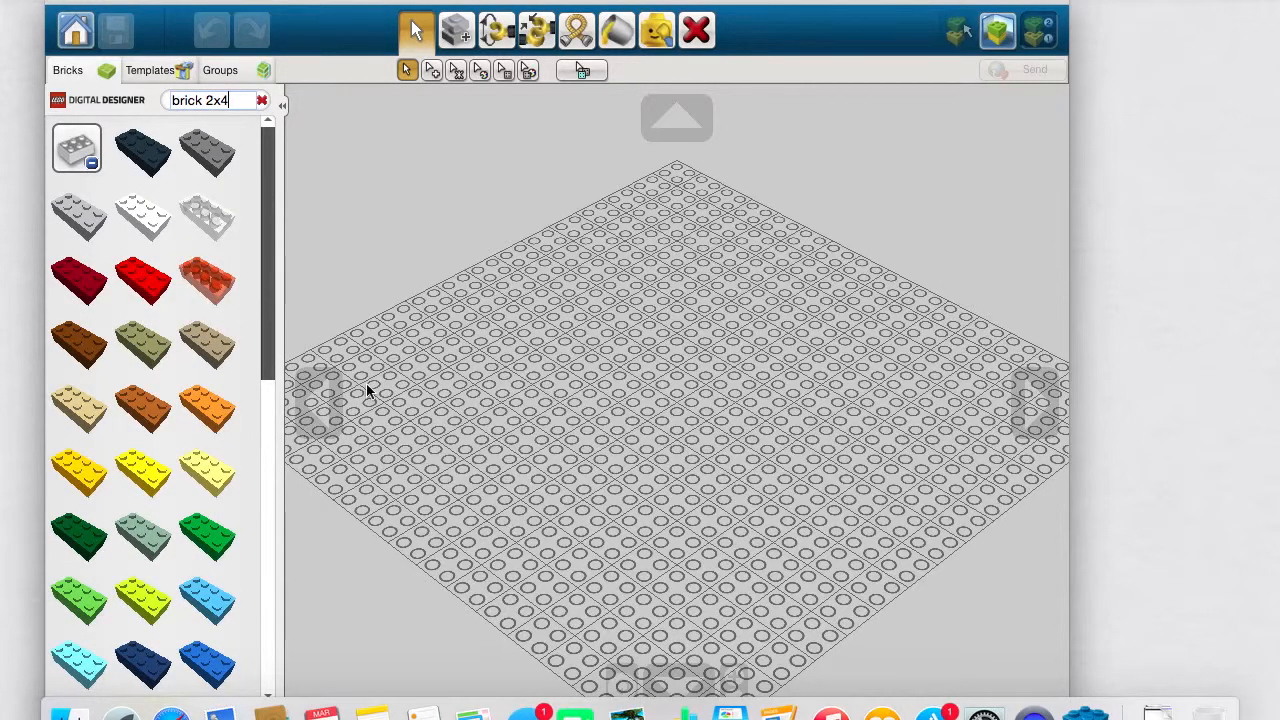
click(98, 161)
click(87, 159)
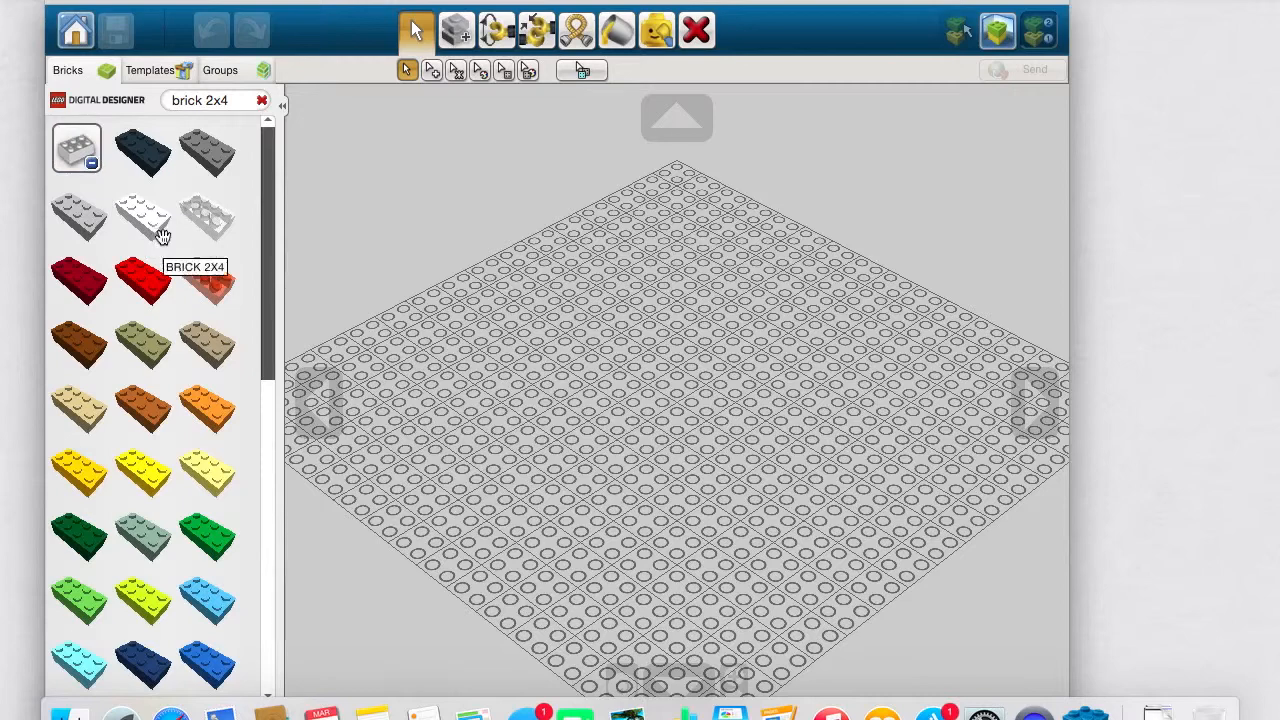
click(160, 230)
click(714, 448)
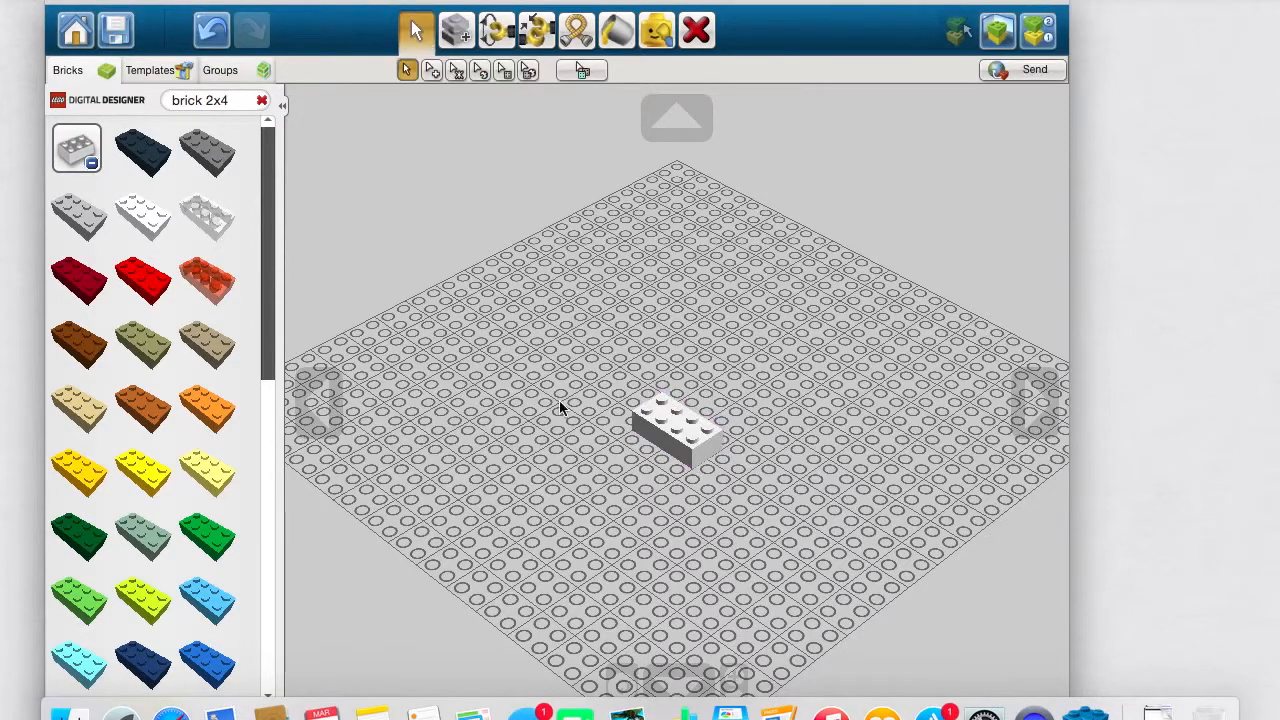
Step: Try a second white 2x4 brick against the first one, and undo both brick placements
click(143, 218)
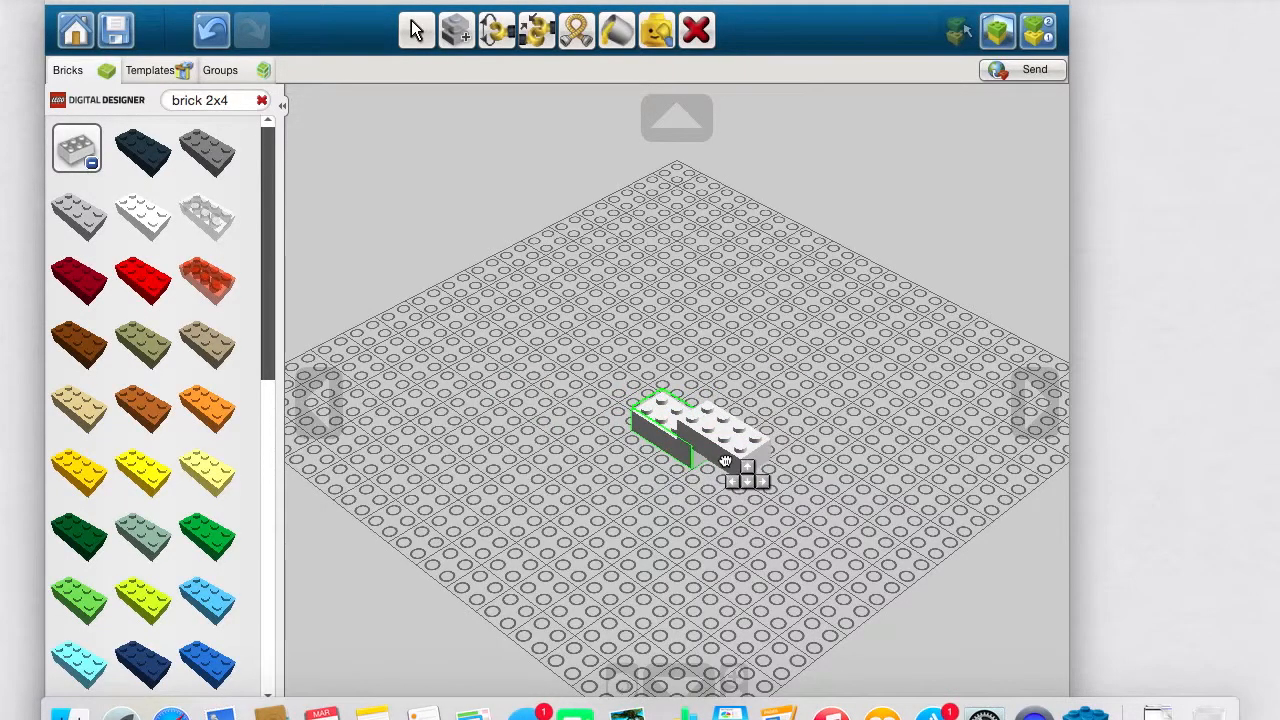
click(716, 457)
click(224, 24)
click(224, 24)
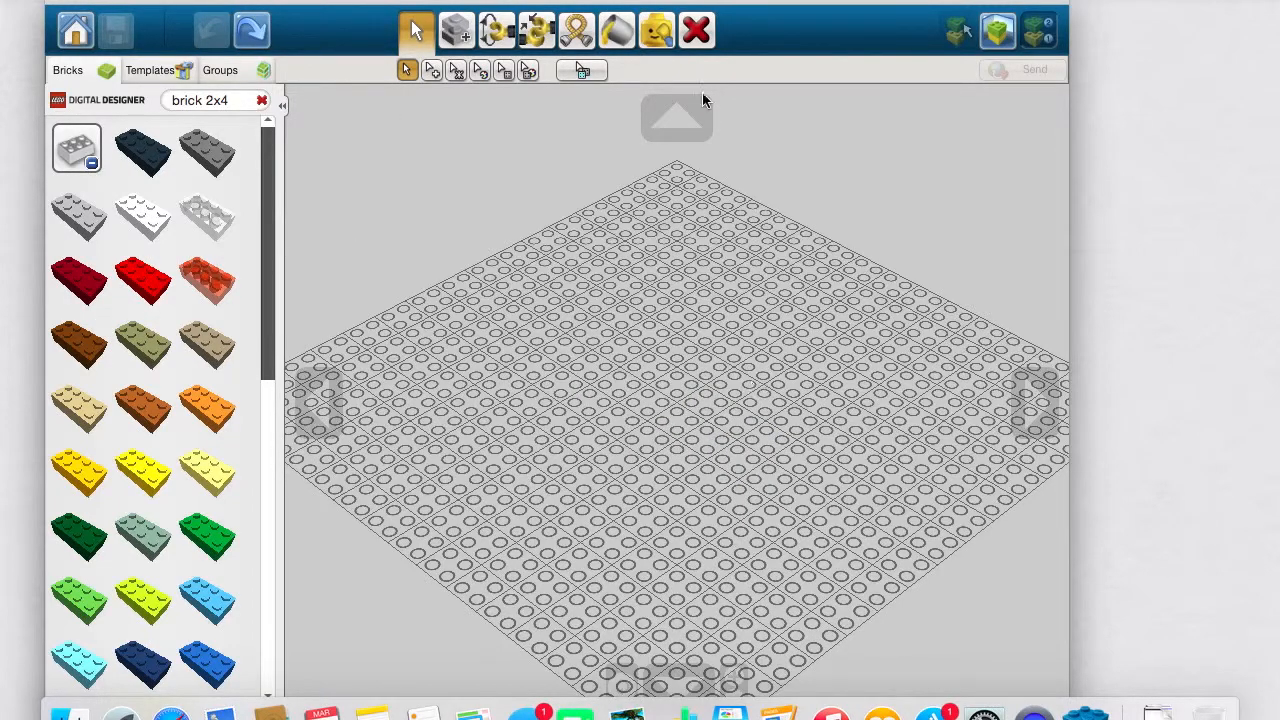
Step: Clear the brick palette search and expand the base plate category
click(91, 163)
click(262, 102)
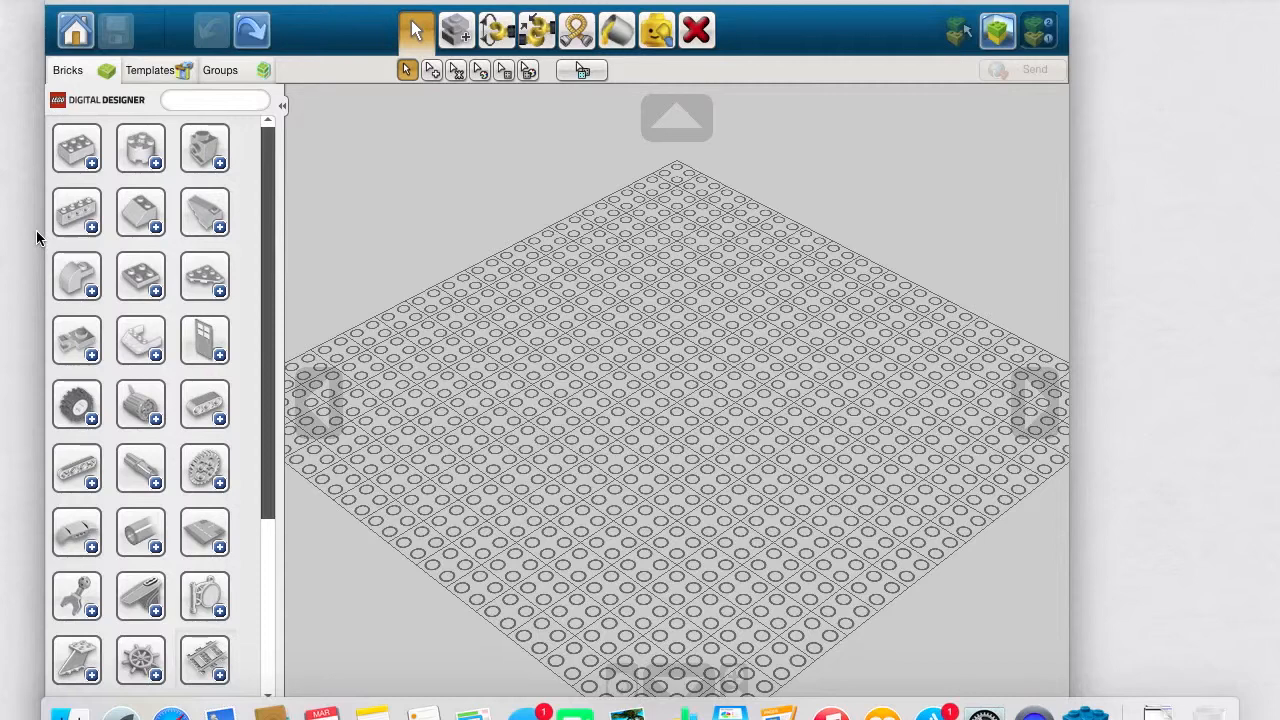
click(219, 546)
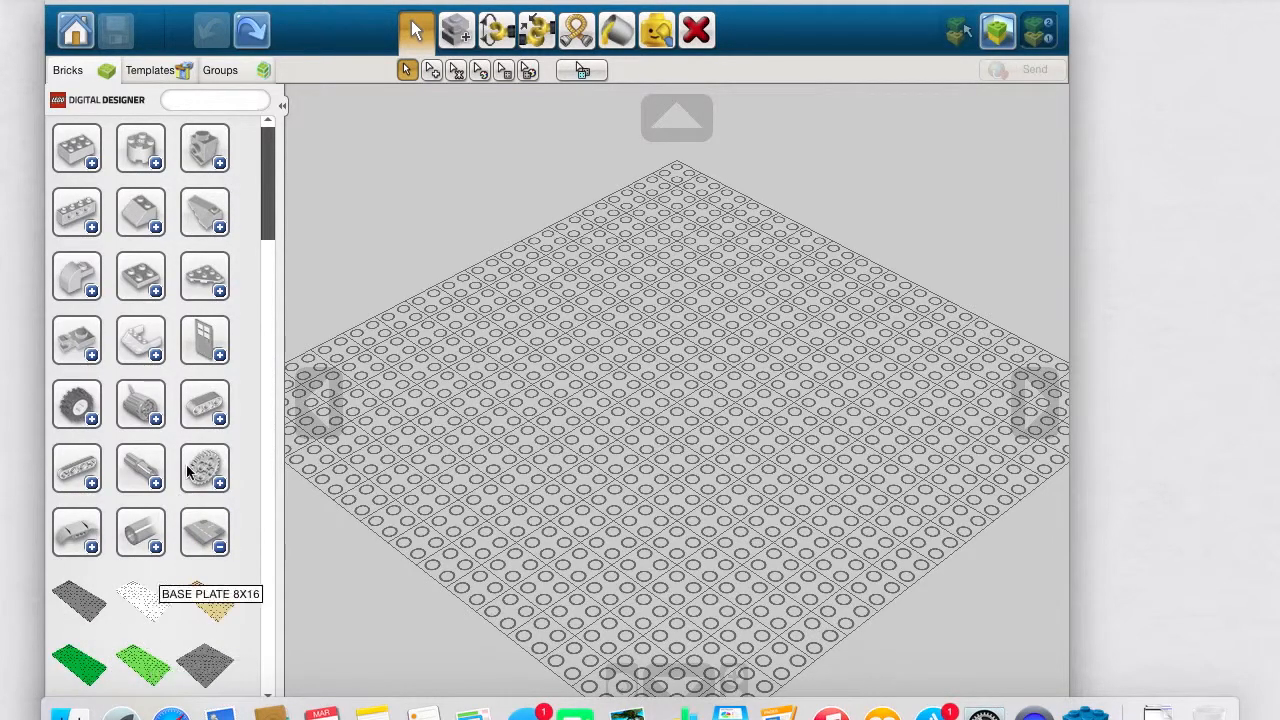
Step: Place a white 16x16 base plate near the centre of the building grid
scroll(186, 460, down, 10)
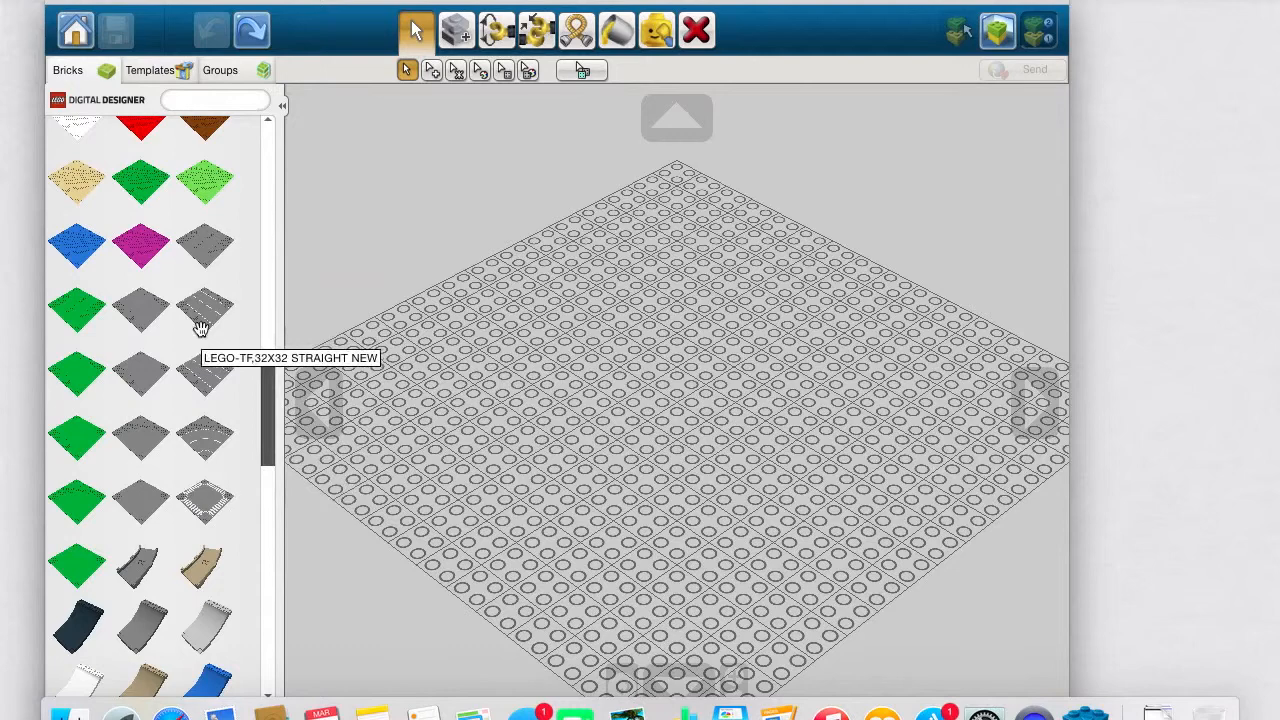
scroll(200, 340, up, 8)
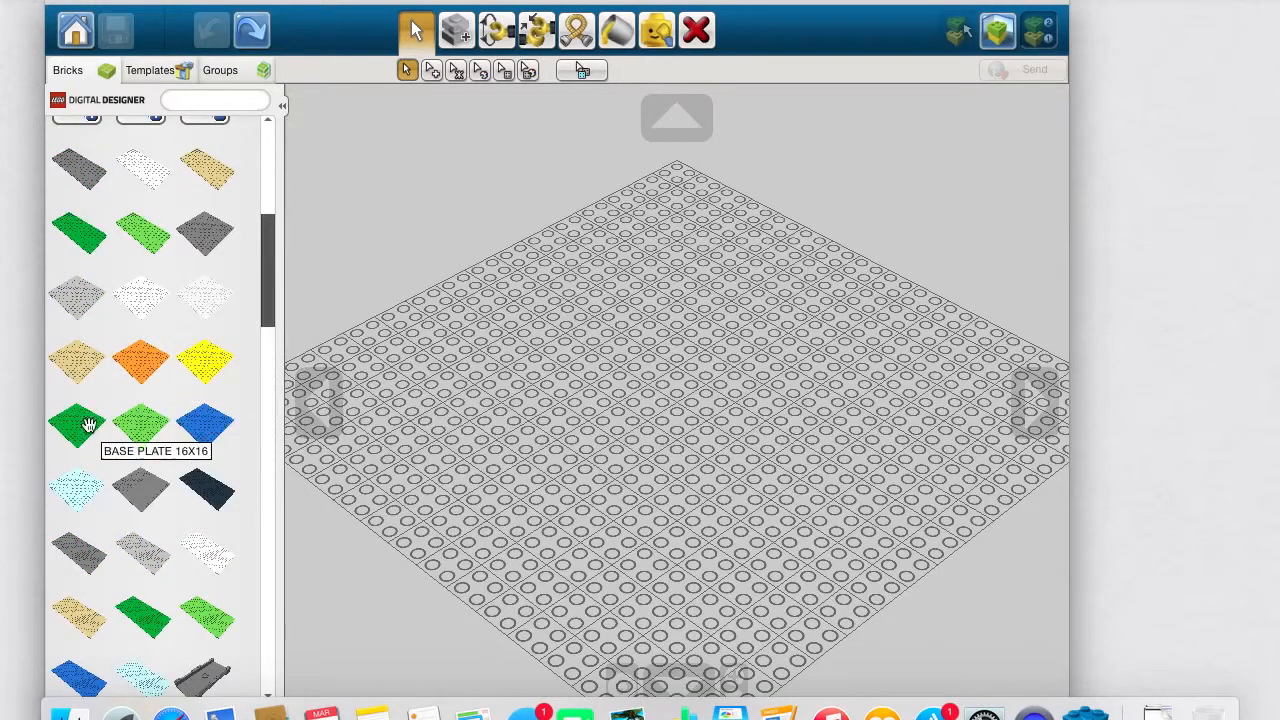
scroll(80, 425, up, 5)
scroll(80, 400, down, 8)
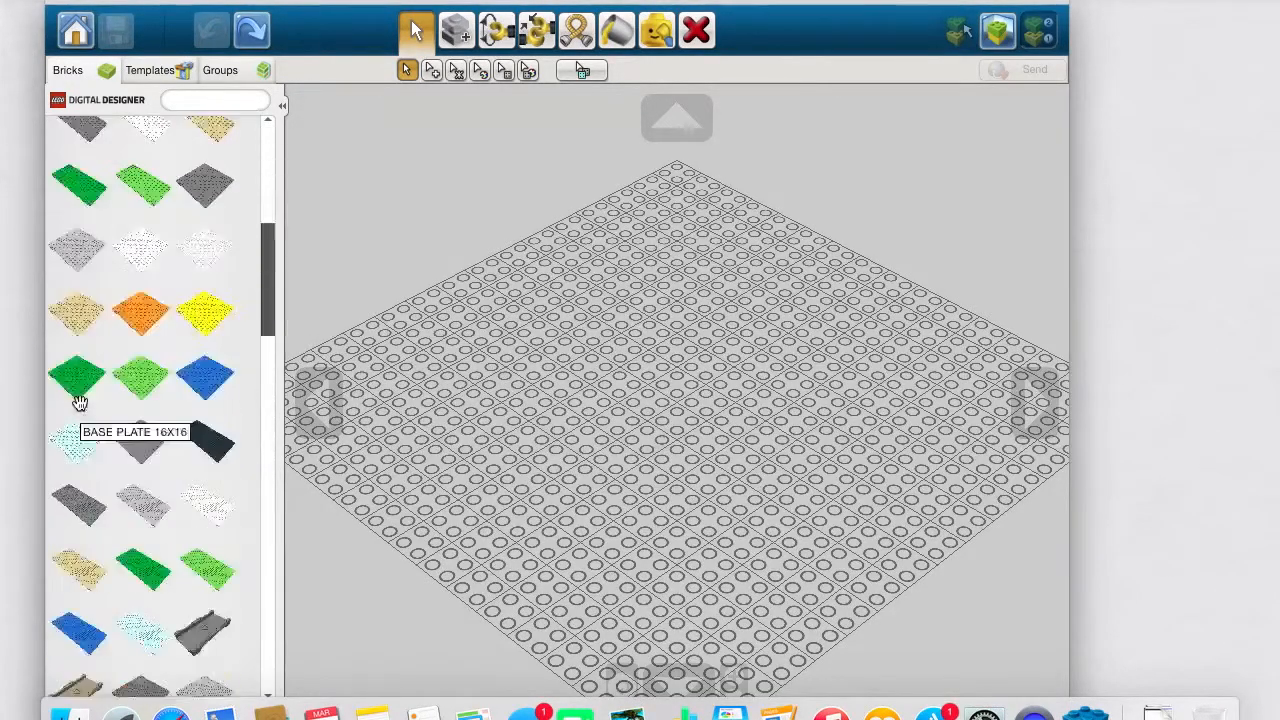
scroll(90, 343, up, 5)
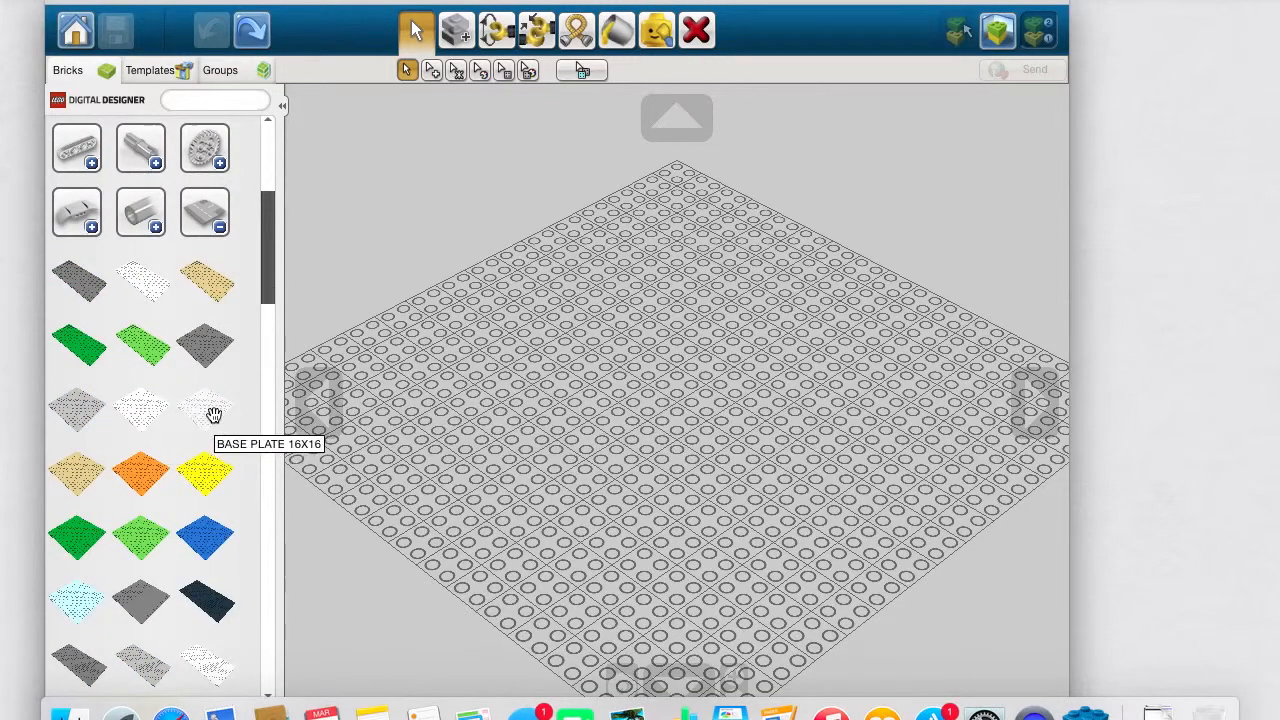
click(143, 409)
click(700, 382)
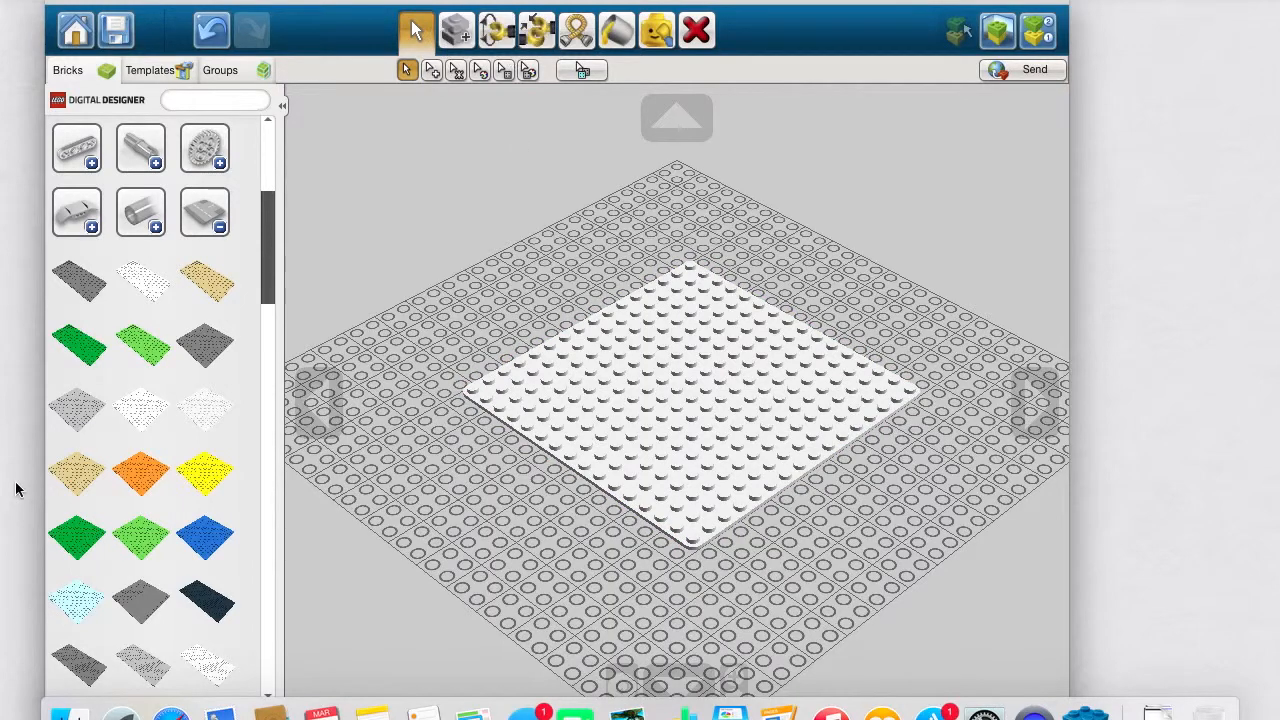
Step: Place a bright green 16x16 base plate behind the white one, and delete both plates
click(143, 536)
click(490, 175)
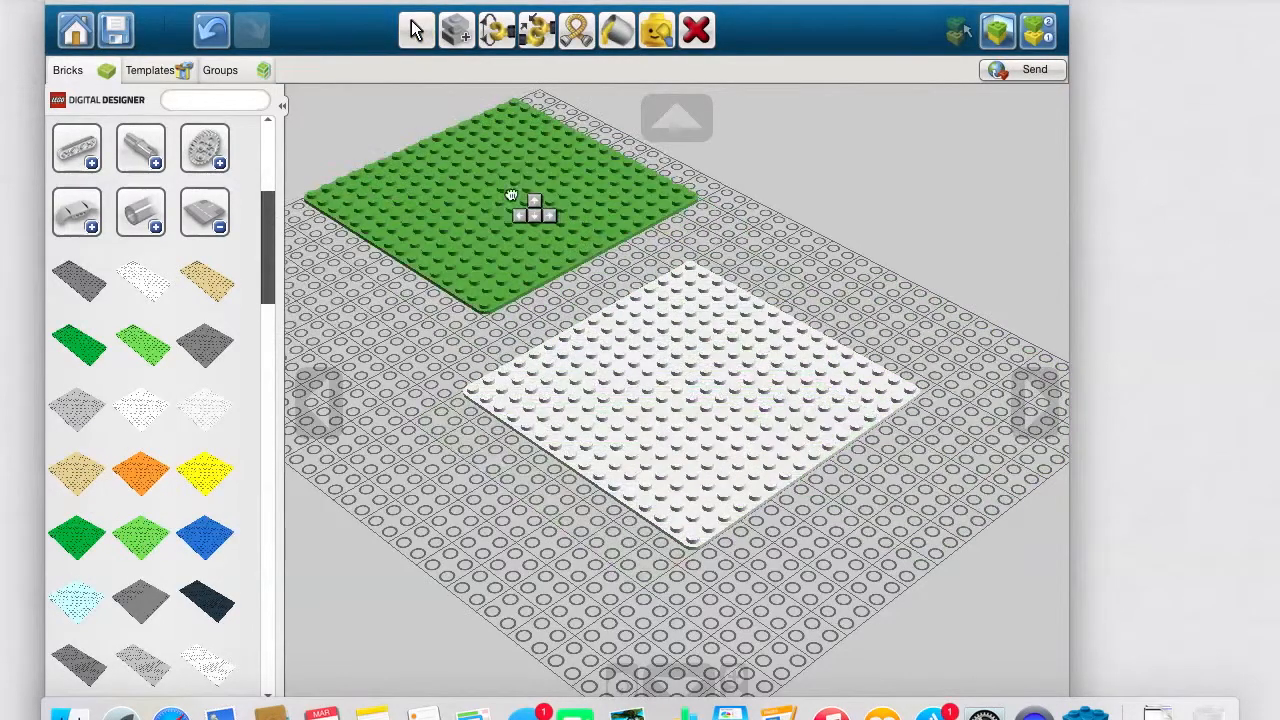
click(697, 31)
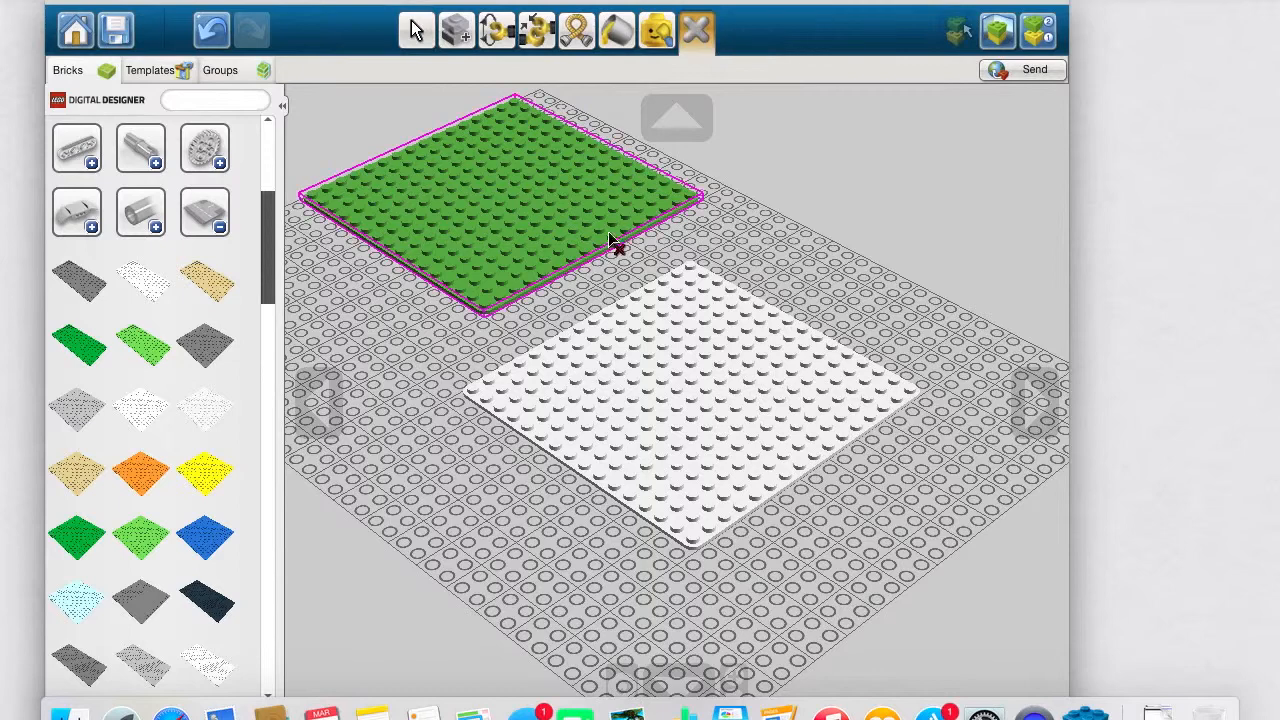
click(462, 228)
click(763, 491)
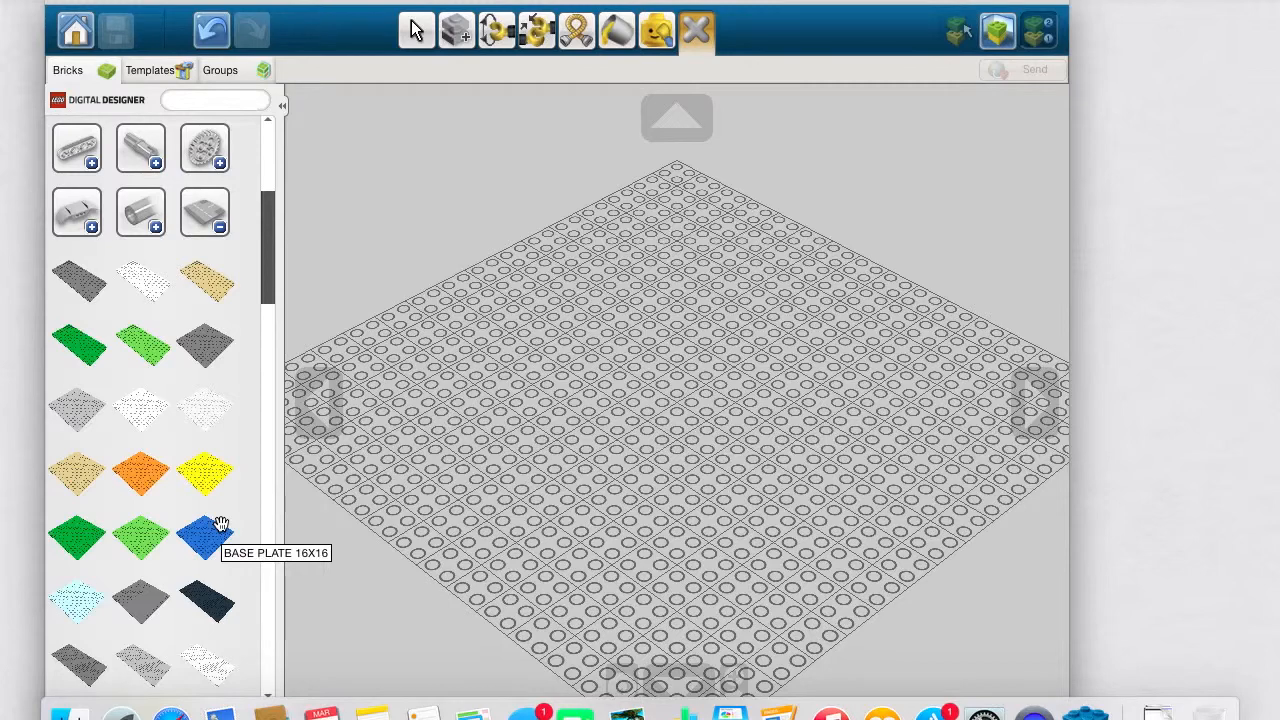
Step: Place a dark green 16x16 base plate at the centre of the building grid
click(80, 548)
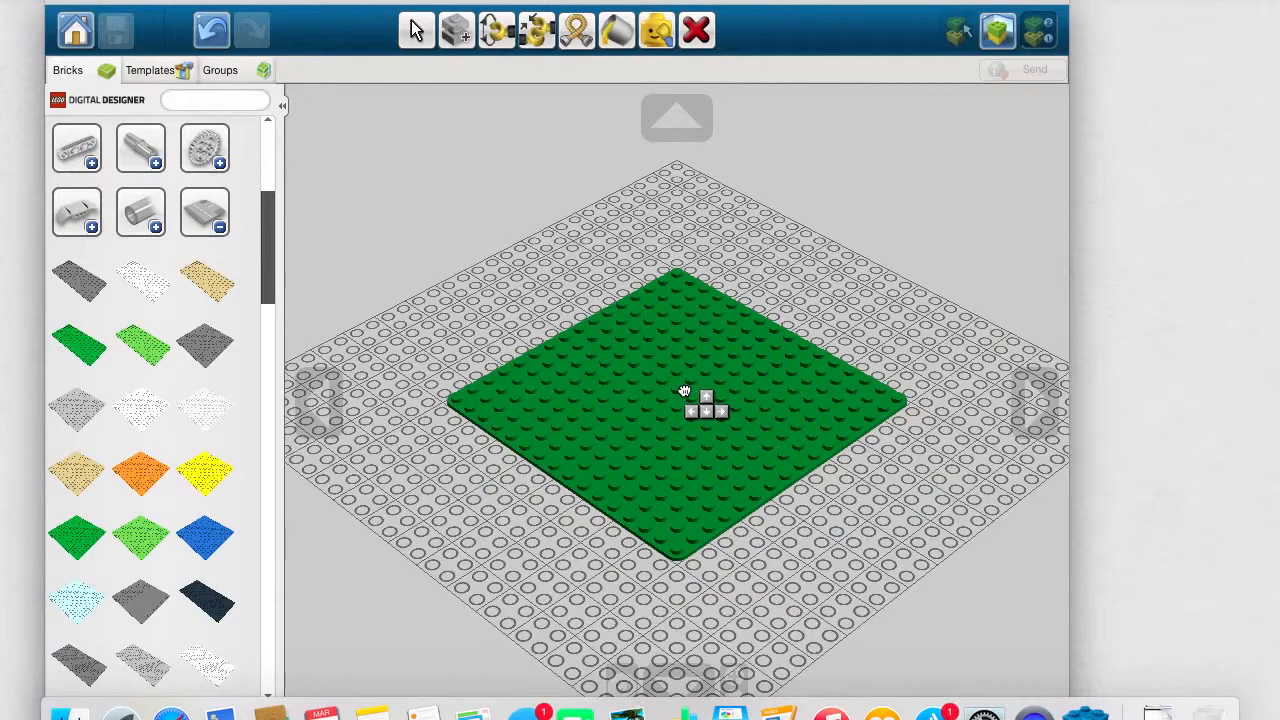
click(686, 394)
click(676, 117)
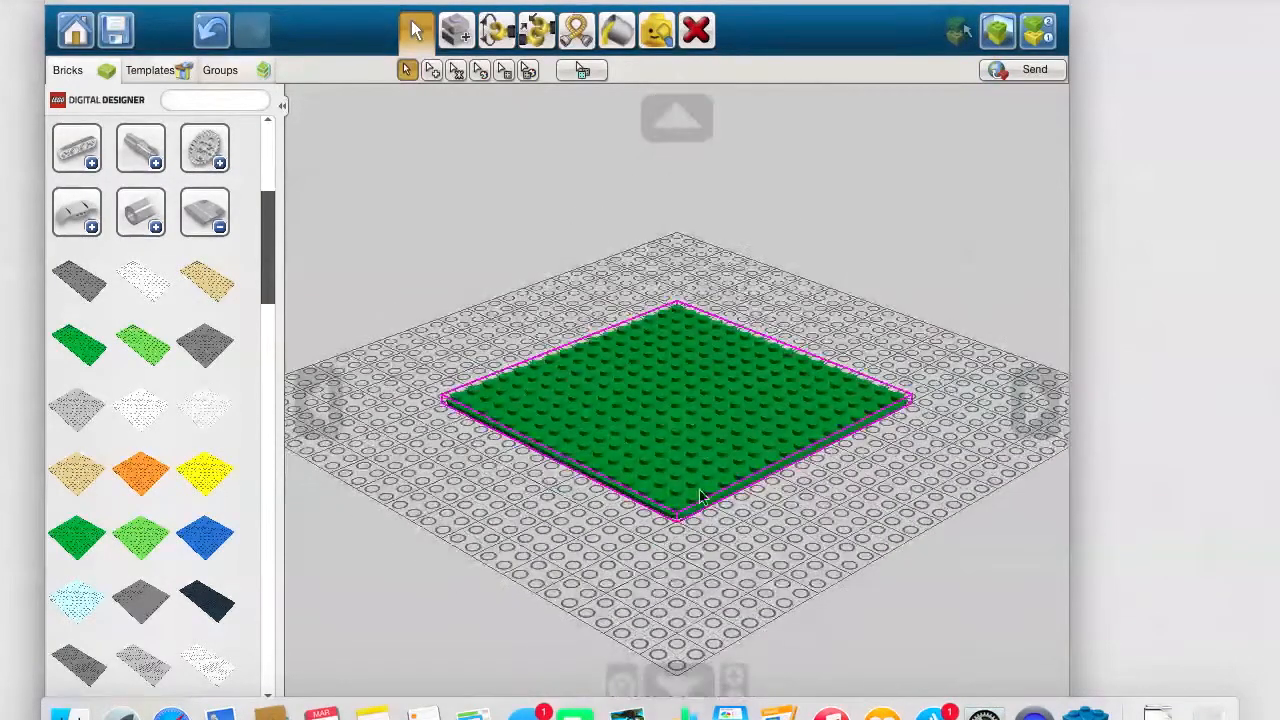
click(666, 688)
click(1035, 400)
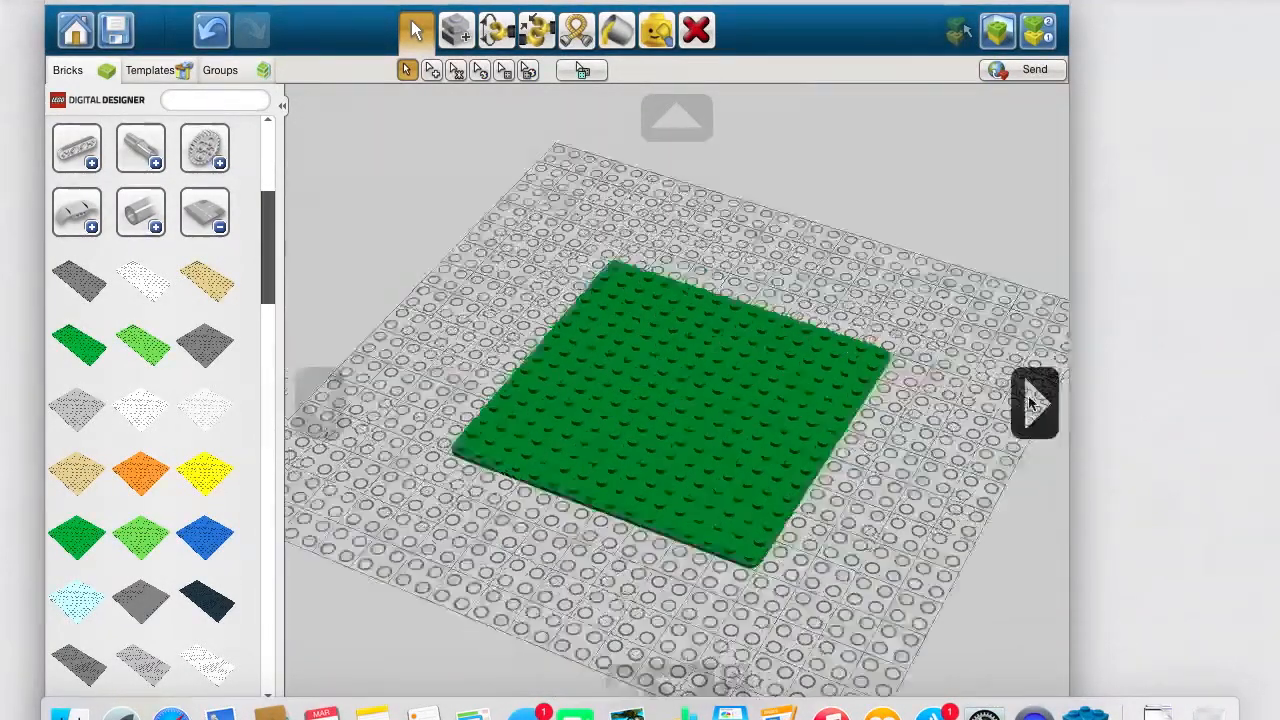
click(580, 377)
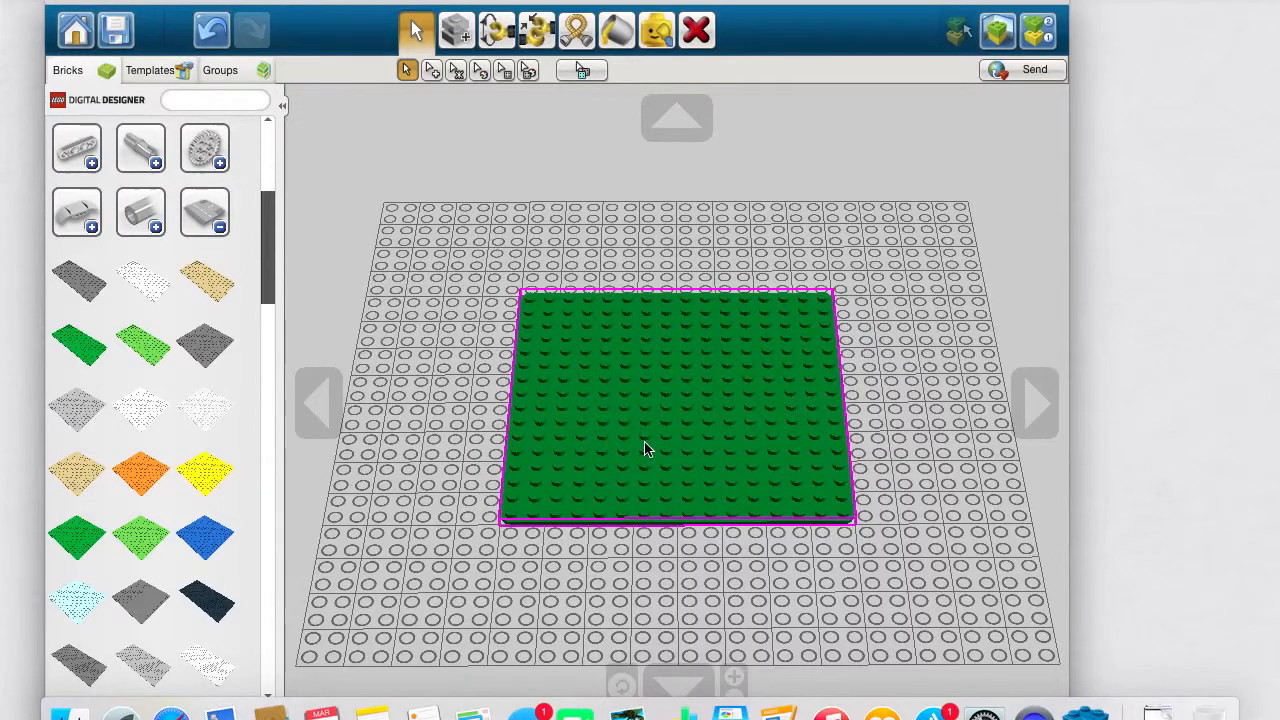
Step: Try a 32x32 T-crossing road plate behind the green base plate, and undo its placement
click(218, 230)
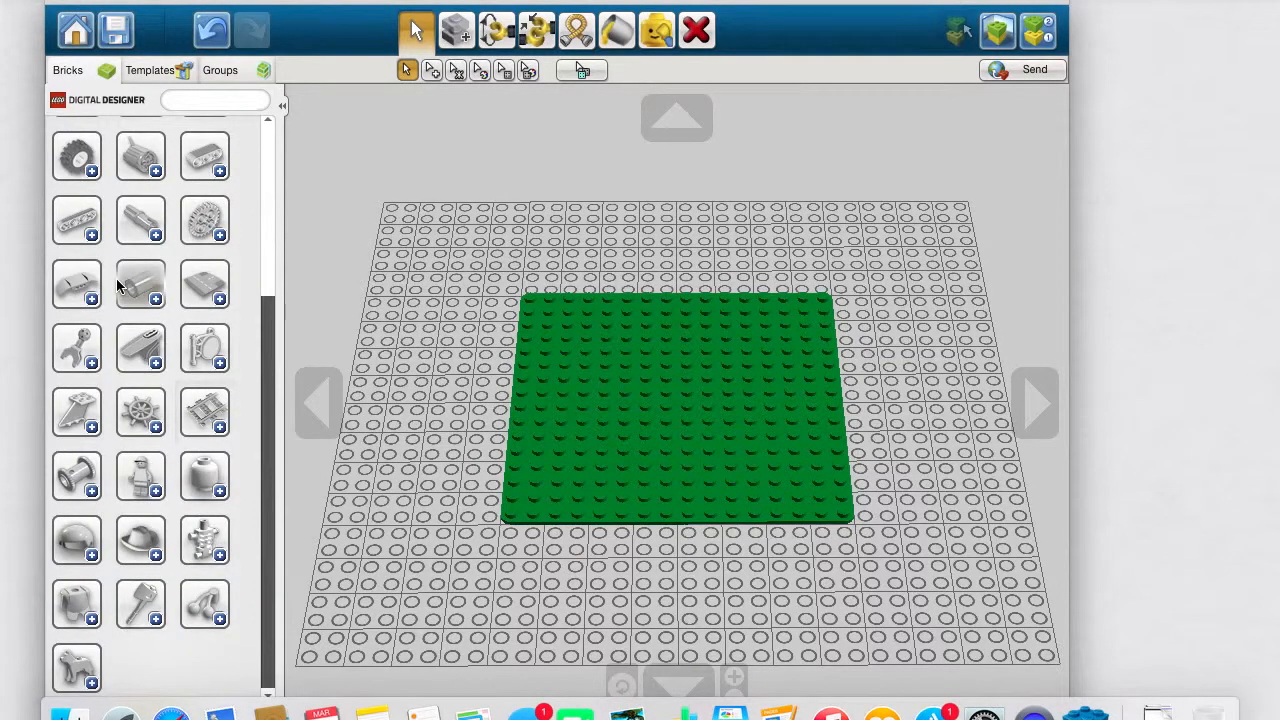
scroll(117, 286, up, 5)
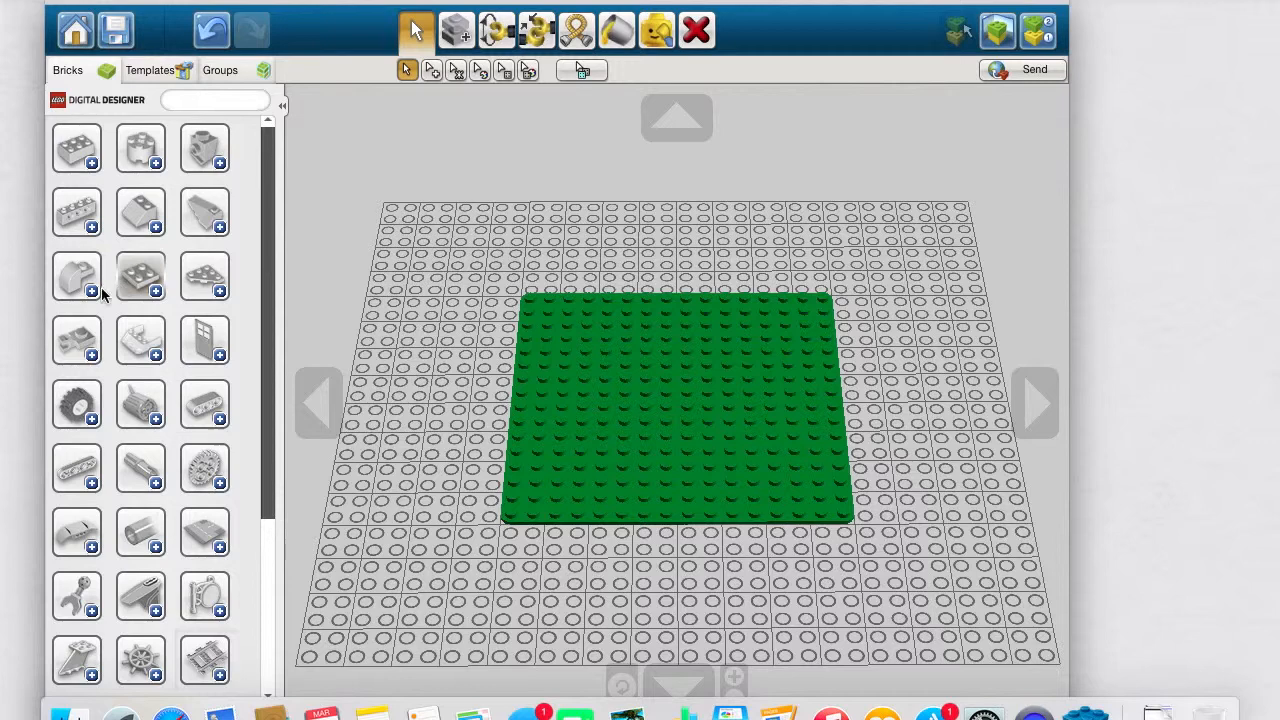
click(221, 552)
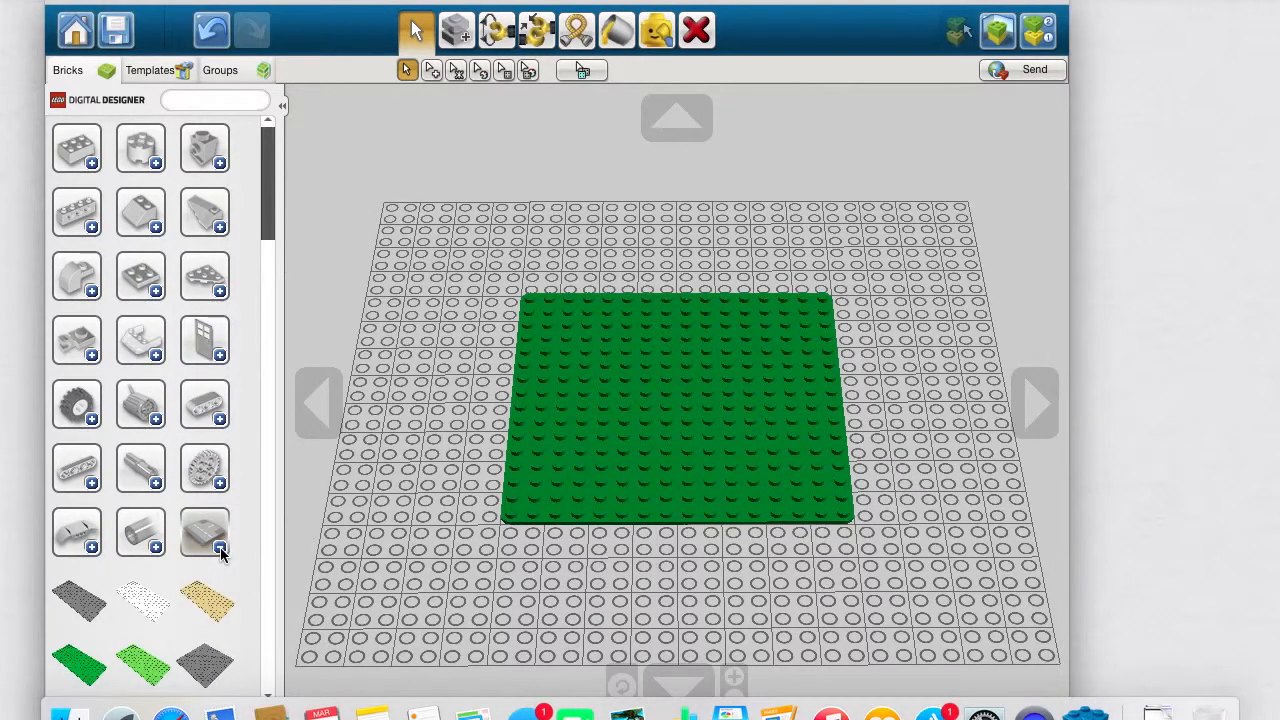
scroll(172, 605, down, 10)
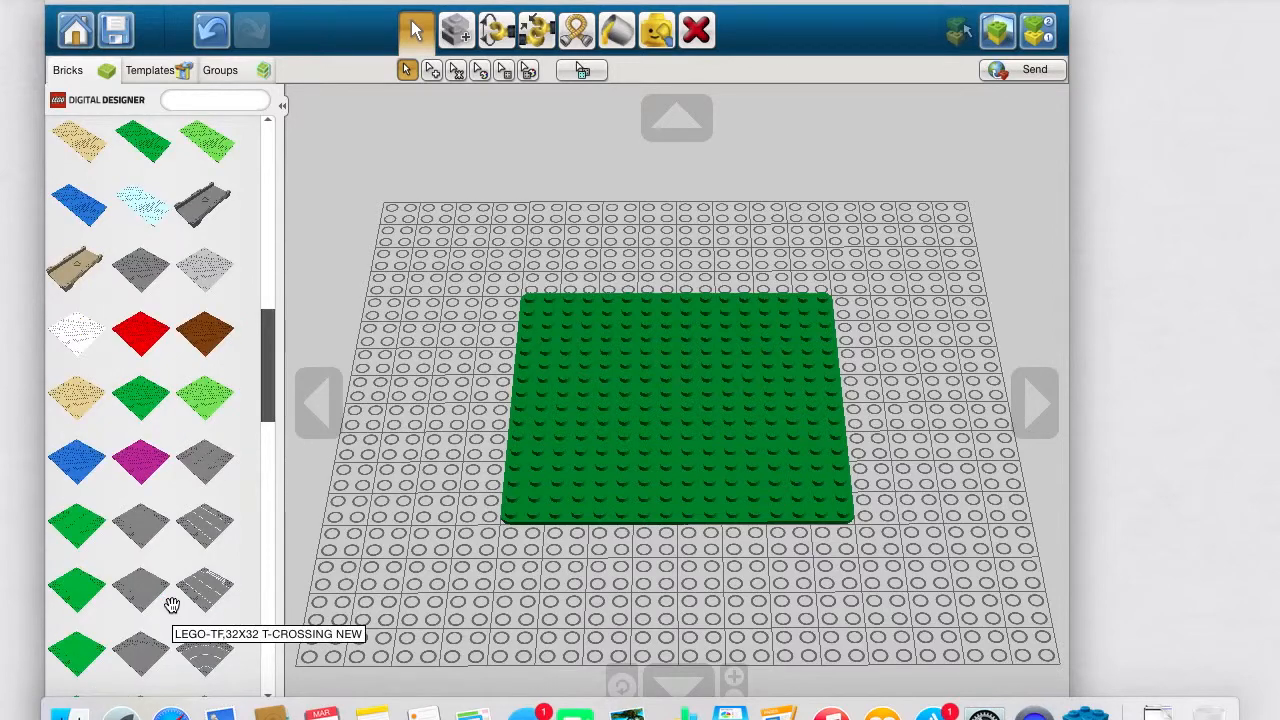
click(172, 605)
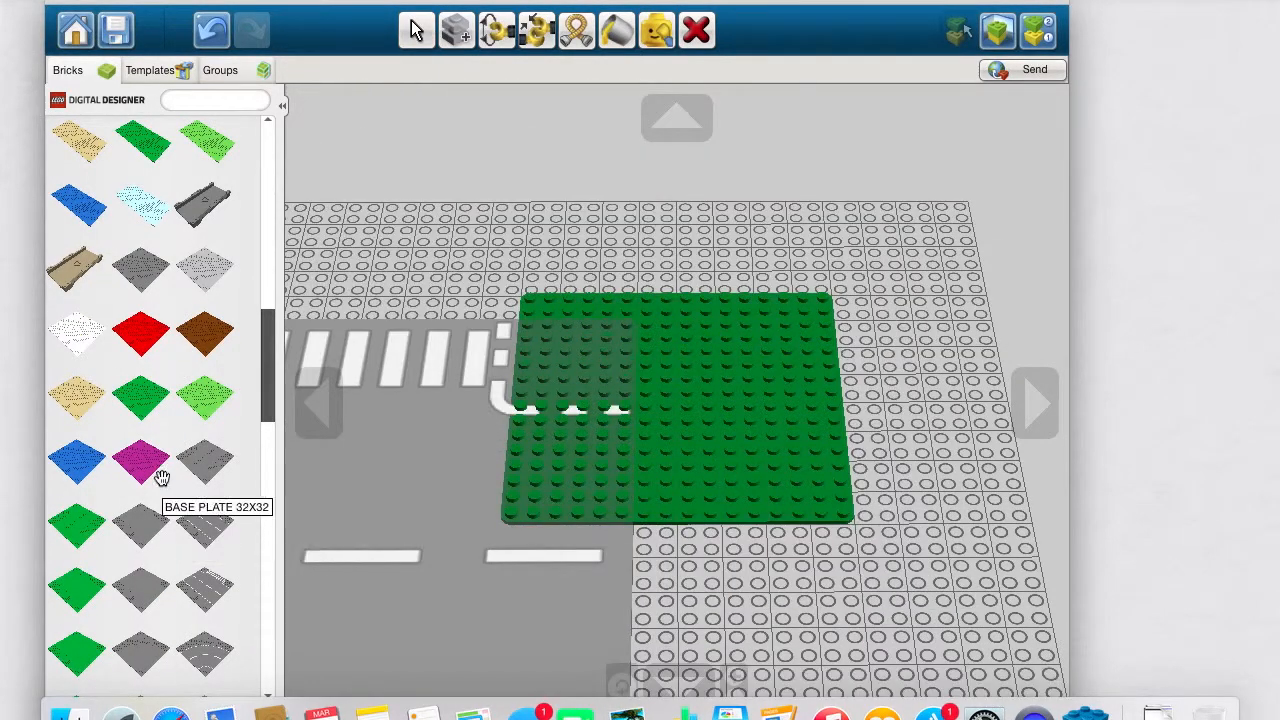
scroll(162, 478, up, 5)
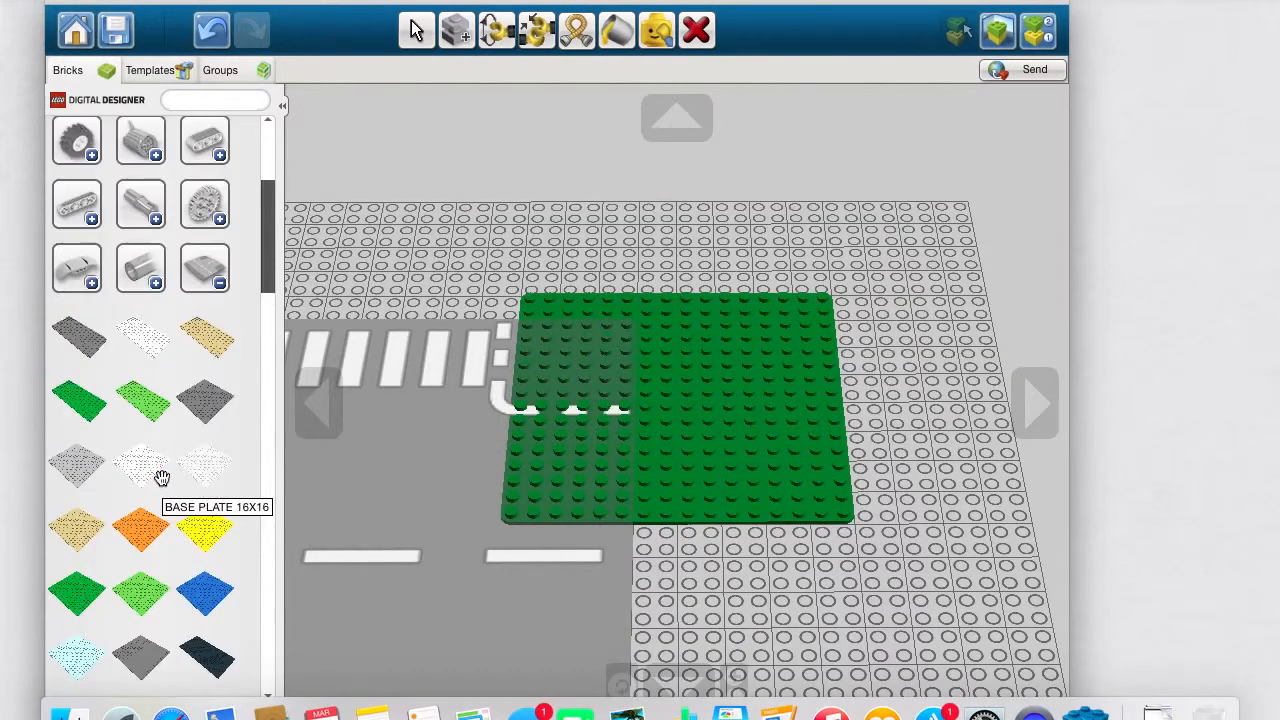
click(210, 266)
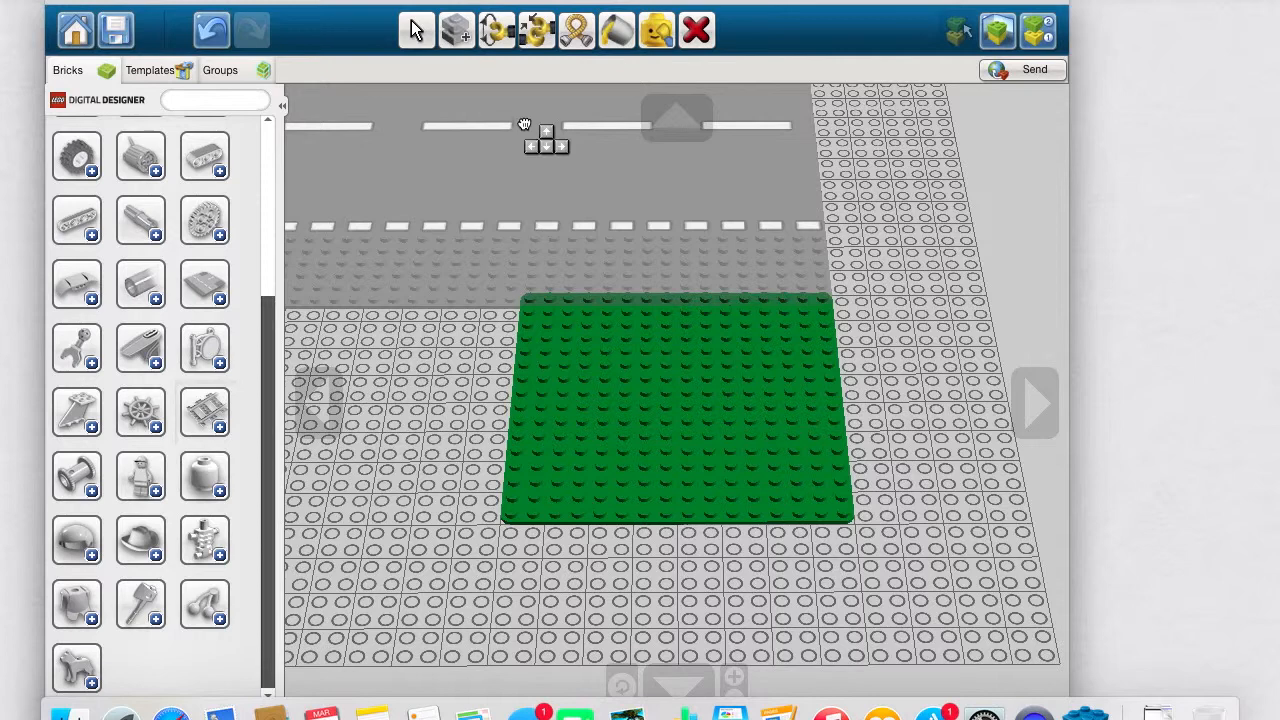
click(533, 112)
click(200, 46)
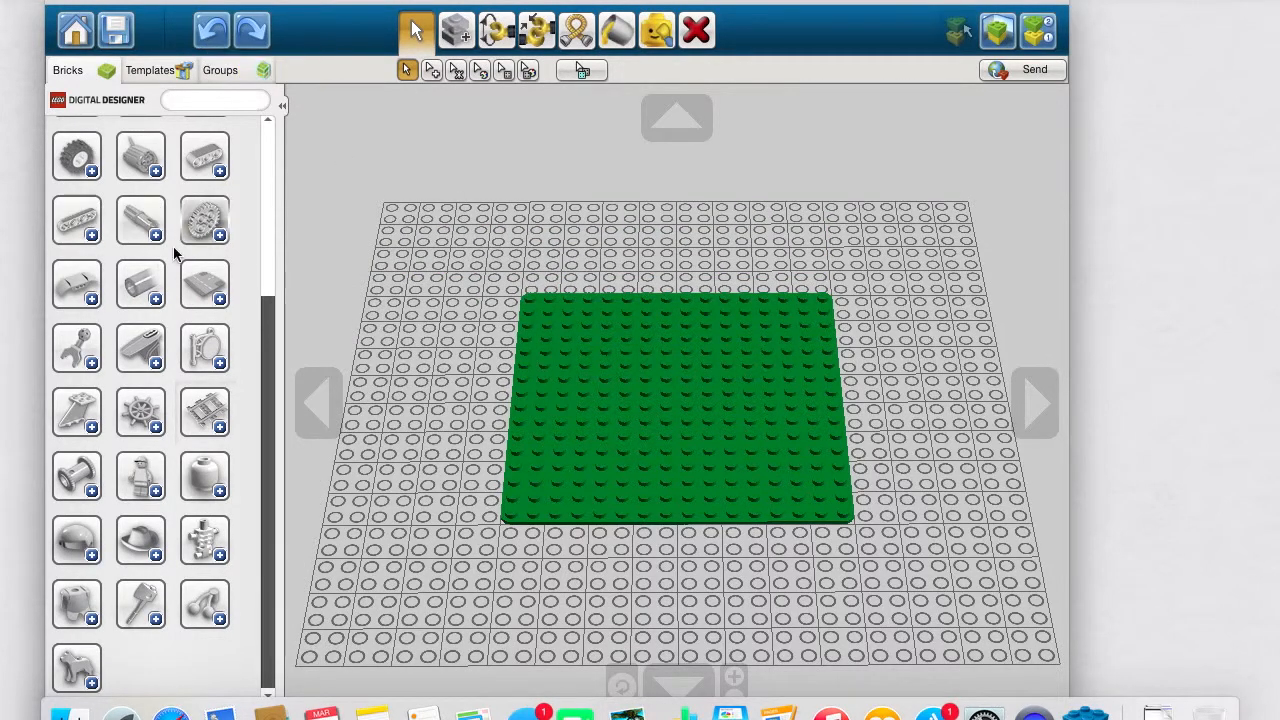
Step: Expand the basic brick category and place a grey-blue 1x3 brick near the front left corner of the green base plate
scroll(174, 254, up, 5)
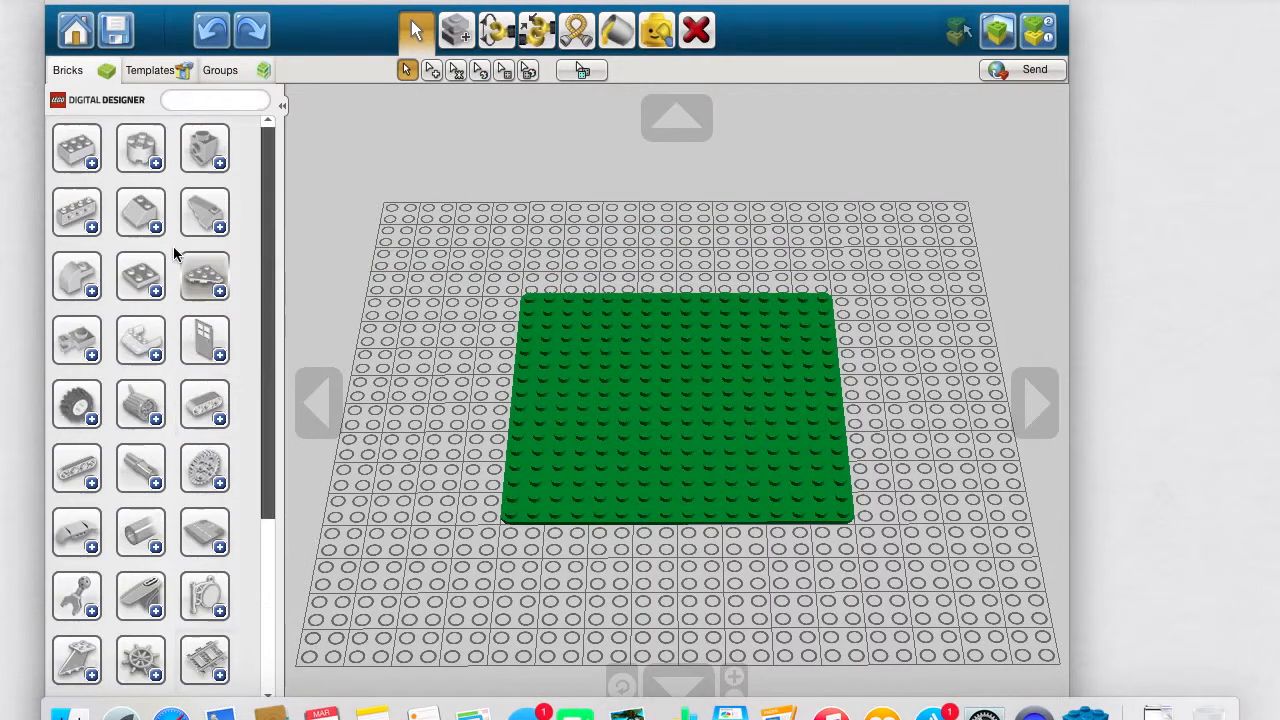
click(92, 161)
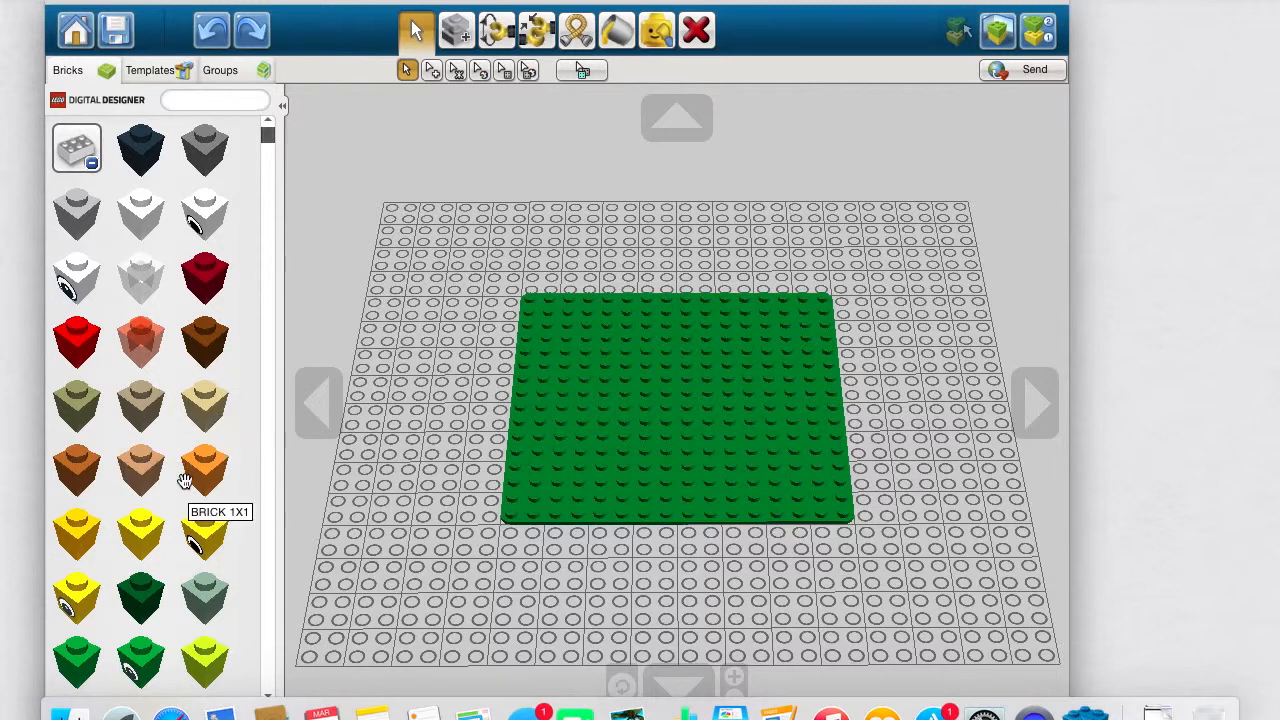
scroll(200, 450, down, 10)
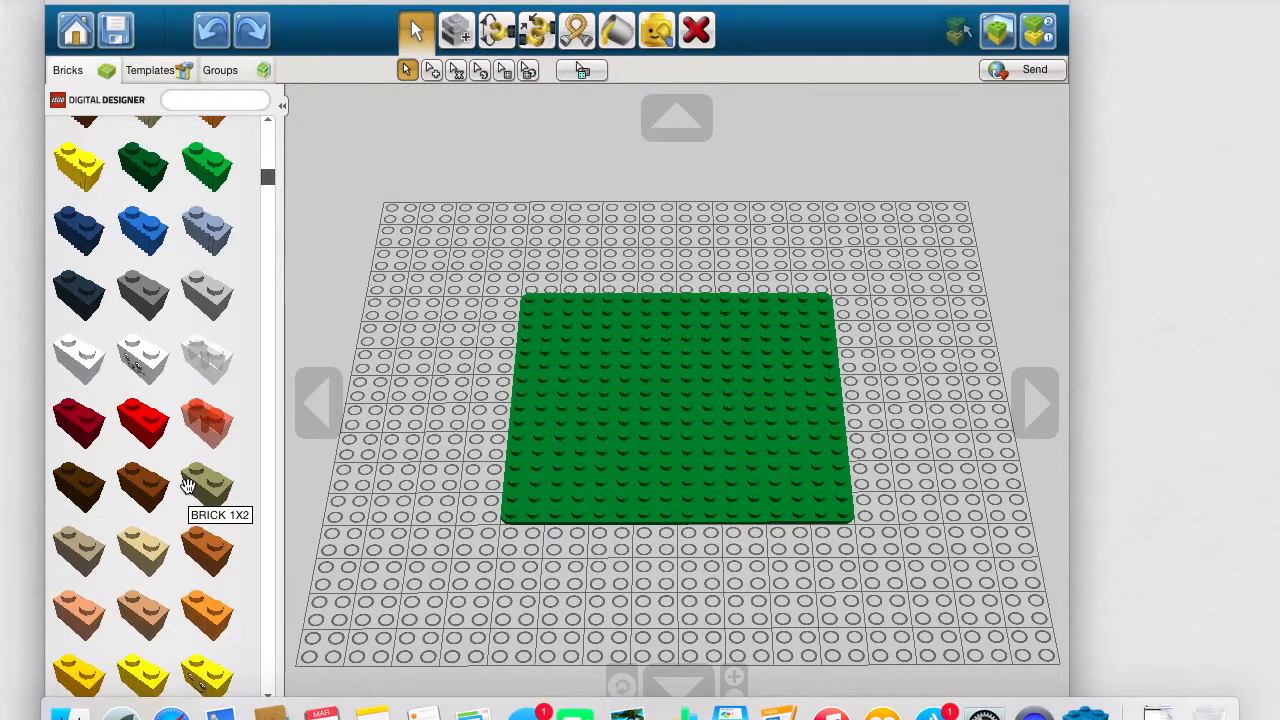
scroll(187, 485, up, 10)
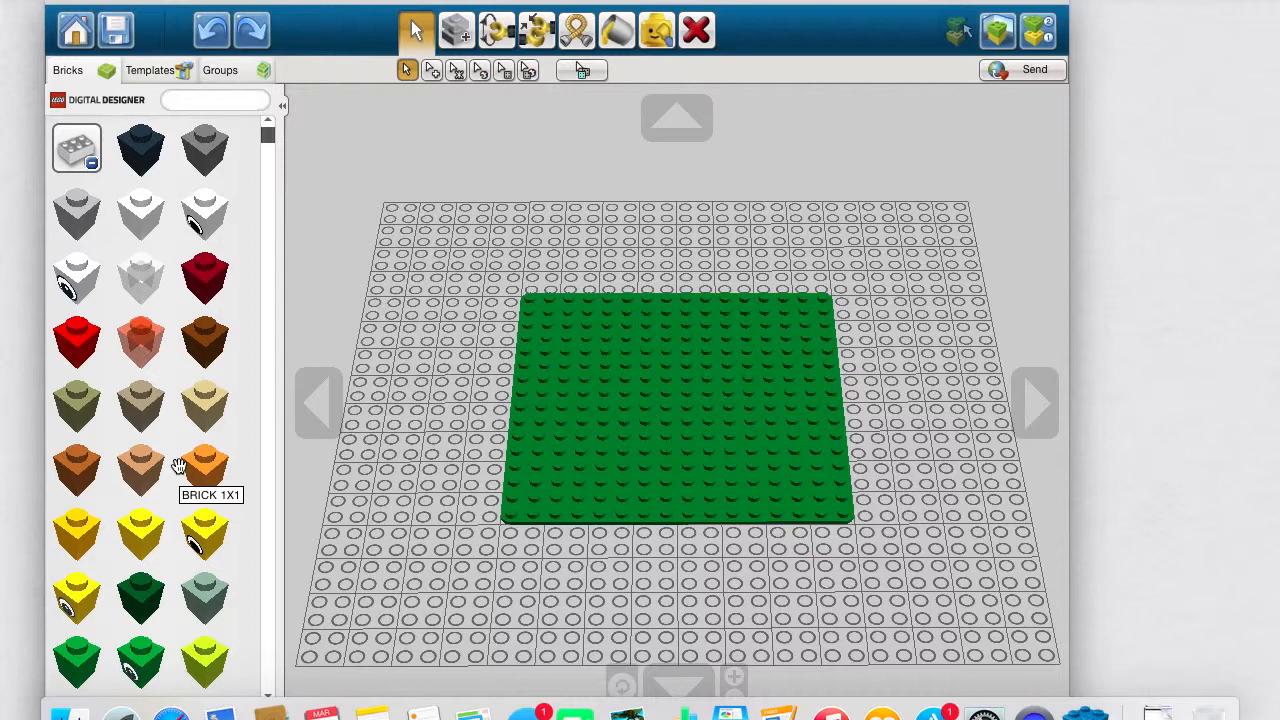
scroll(104, 542, down, 10)
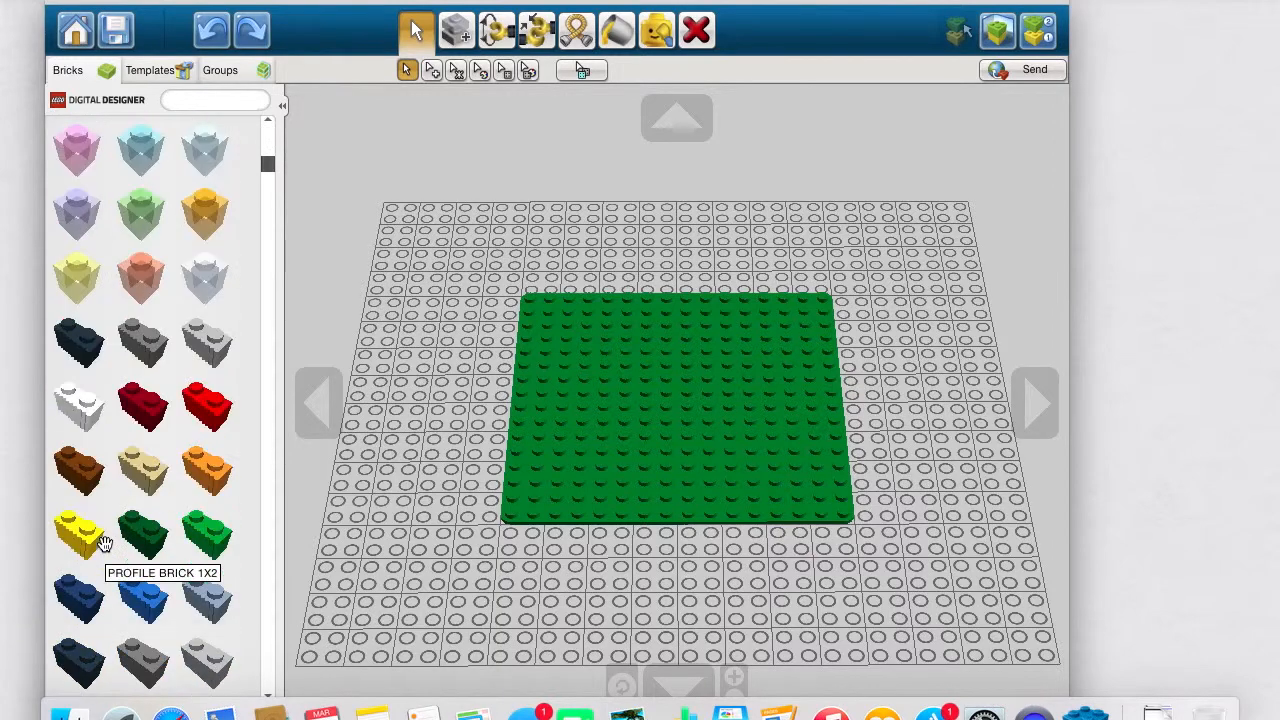
scroll(104, 542, down, 1)
scroll(176, 539, down, 5)
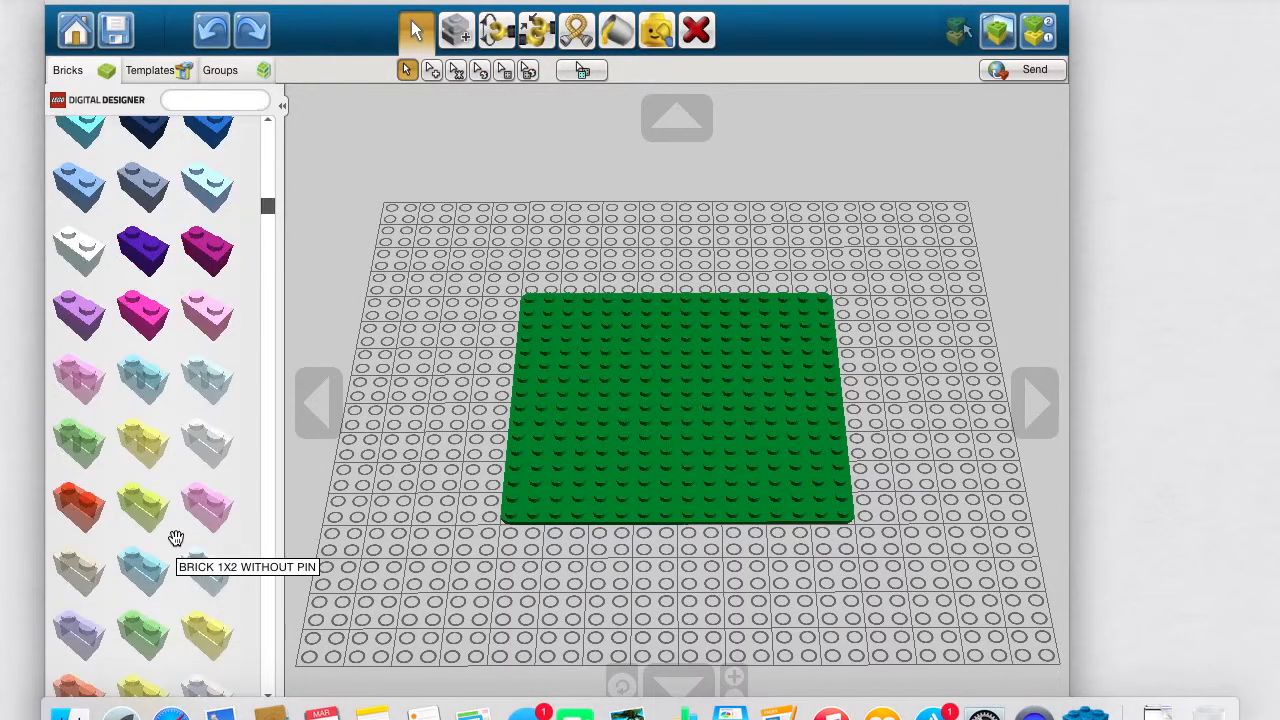
scroll(227, 597, down, 10)
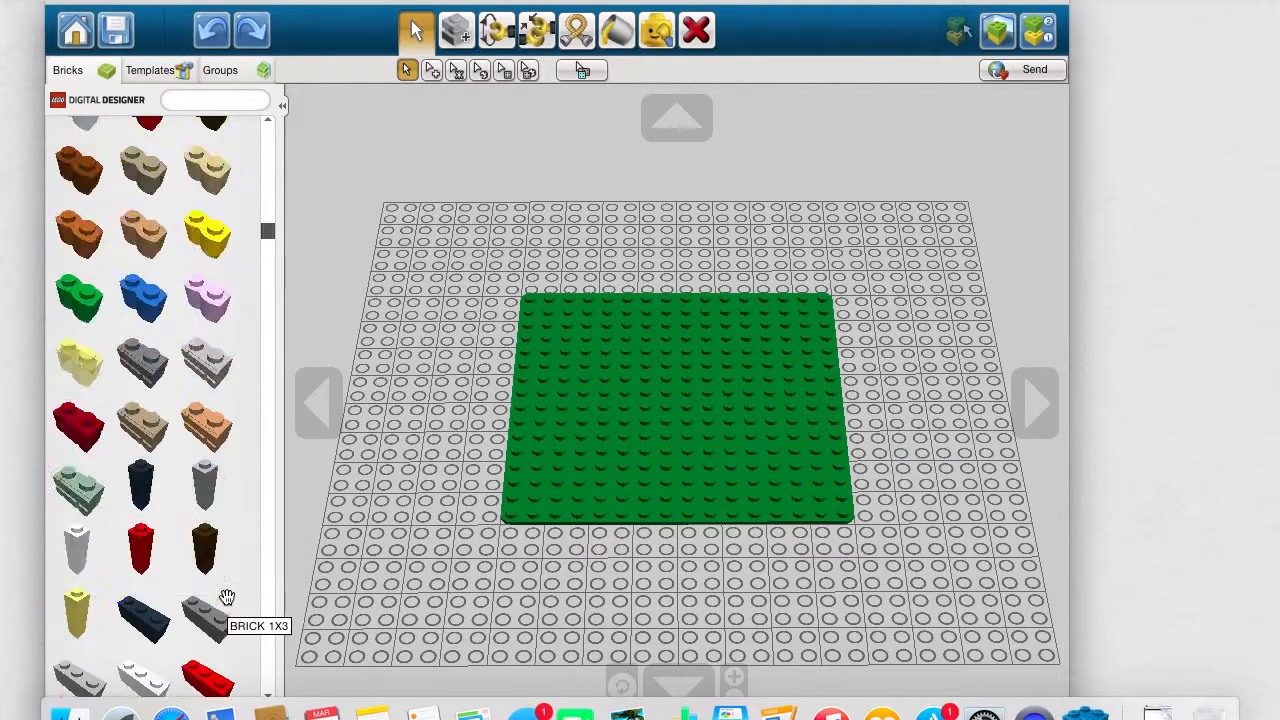
scroll(227, 597, up, 3)
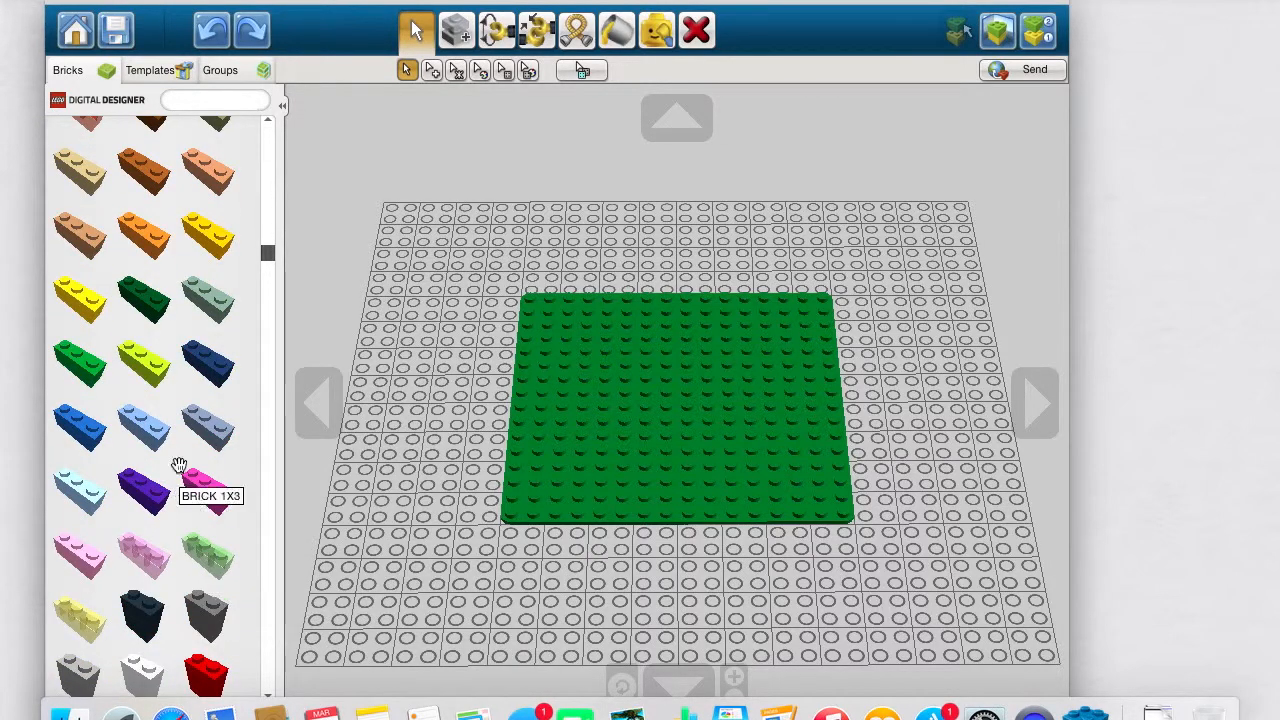
click(222, 432)
click(560, 452)
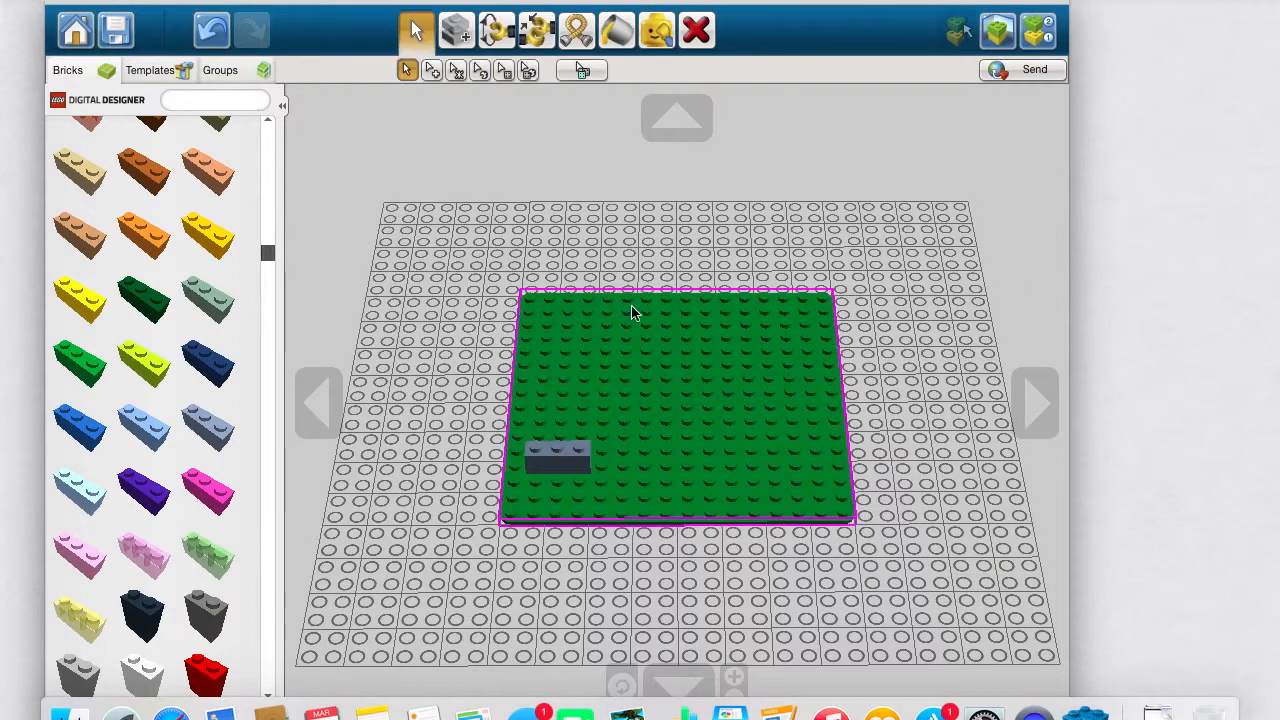
Step: Place a light blue 1x3 brick to the right of the grey-blue brick near the front of the green base plate
click(677, 137)
scroll(552, 411, down, 5)
scroll(552, 411, up, 10)
scroll(552, 411, down, 6)
scroll(552, 411, up, 2)
scroll(555, 419, up, 2)
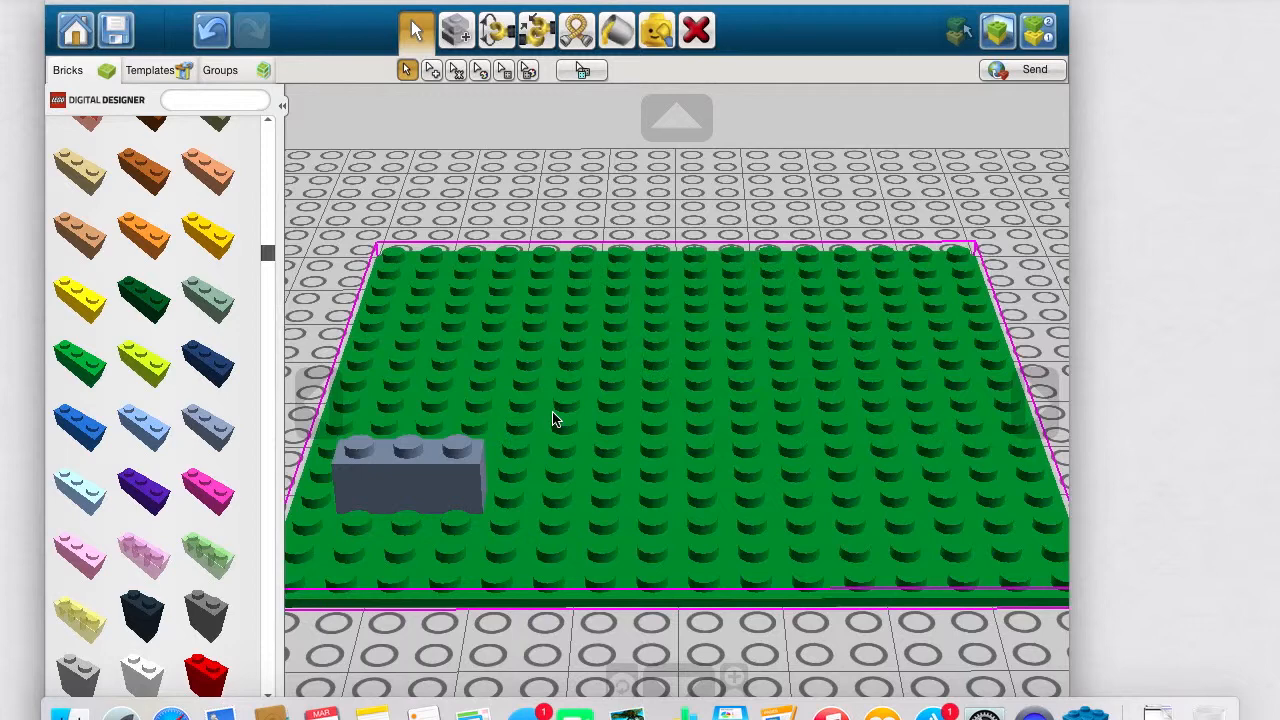
click(143, 423)
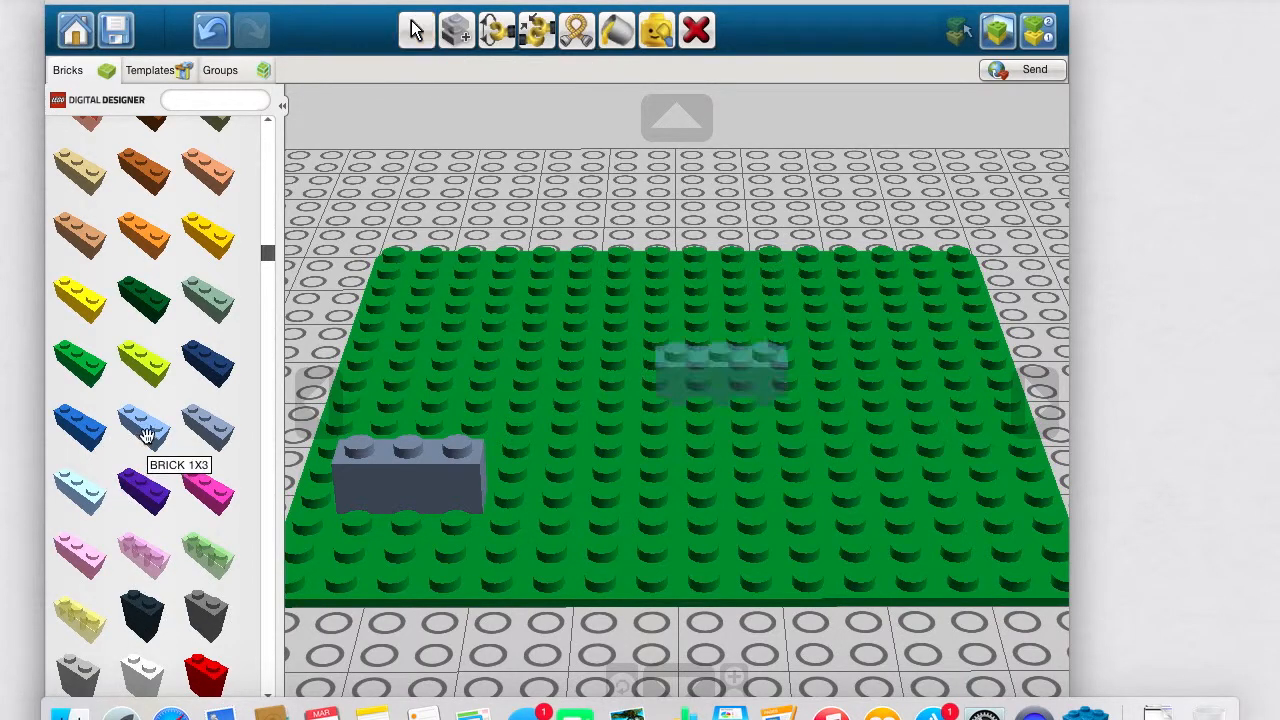
click(543, 500)
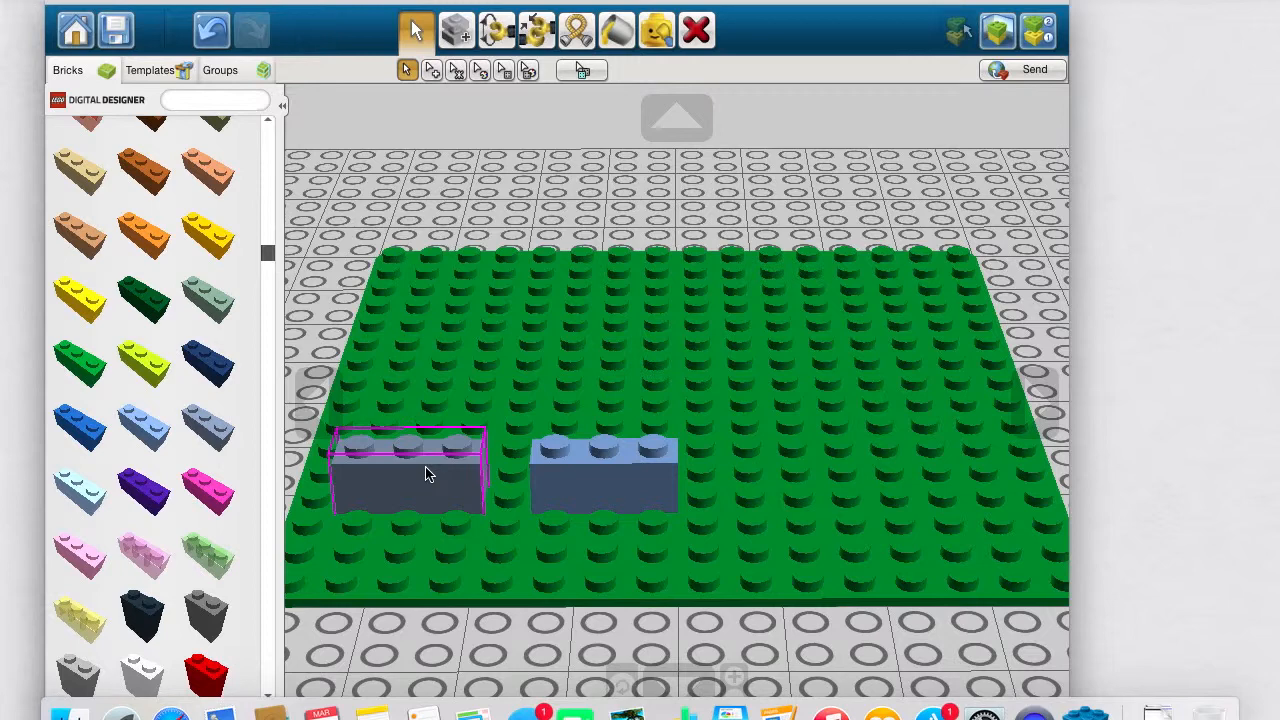
Step: Delete both 1x3 bricks from the green base plate, undoing the accidental removal of the plate
click(697, 30)
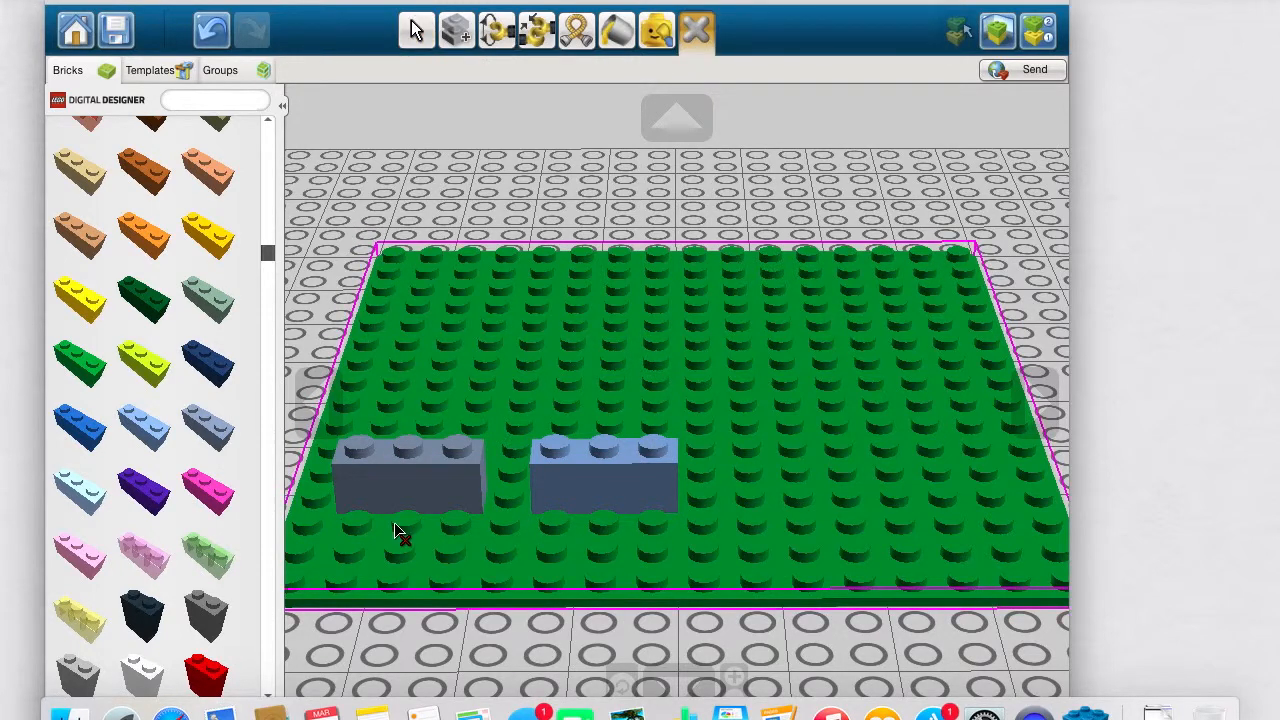
click(408, 505)
click(713, 455)
click(643, 468)
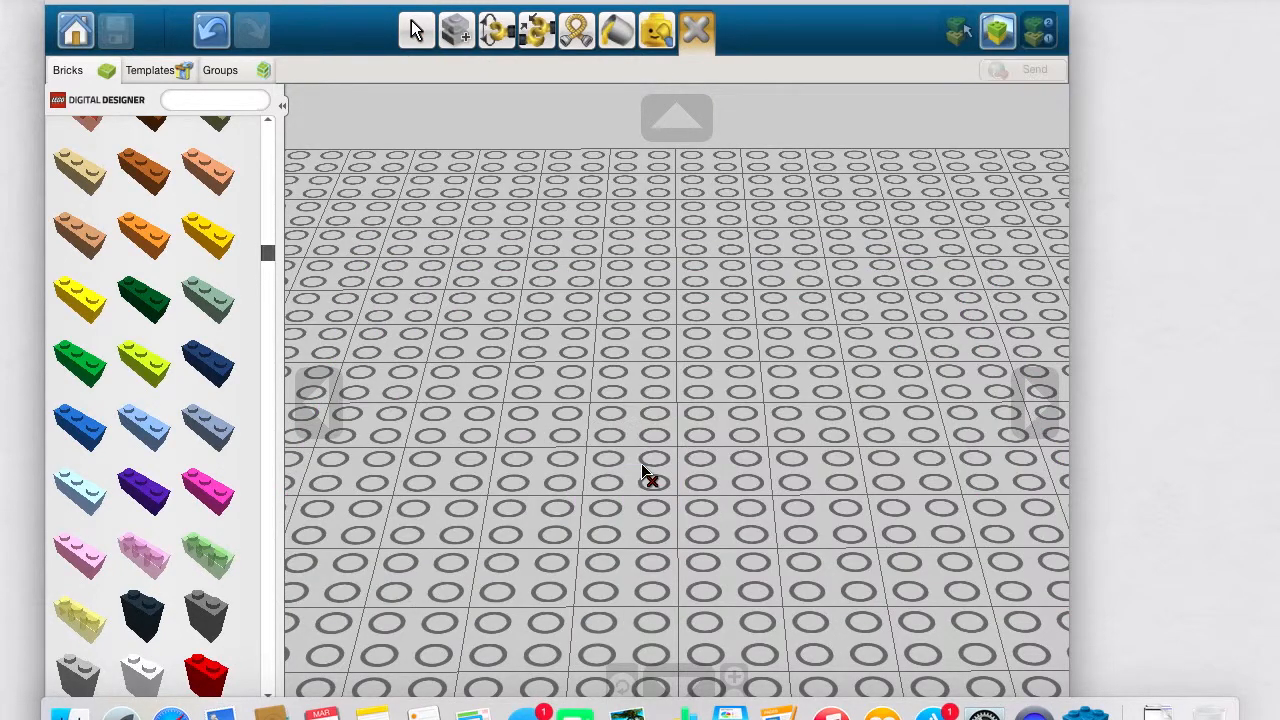
click(212, 31)
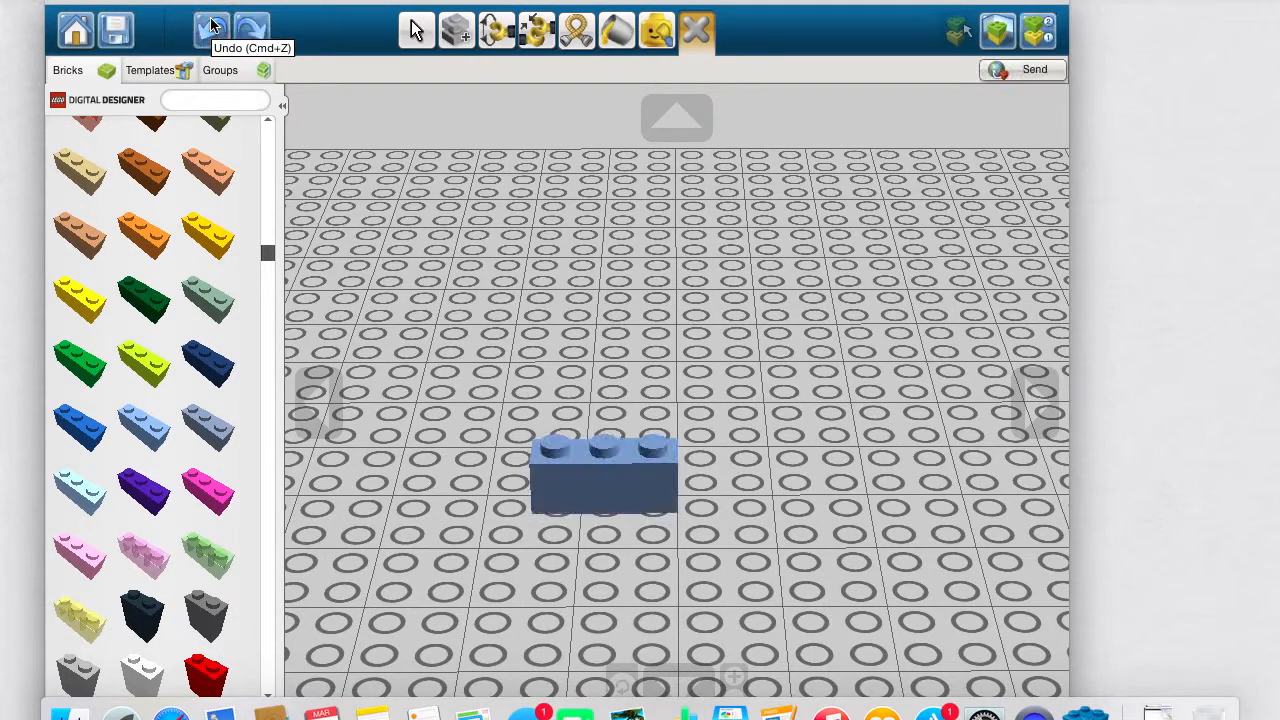
click(212, 31)
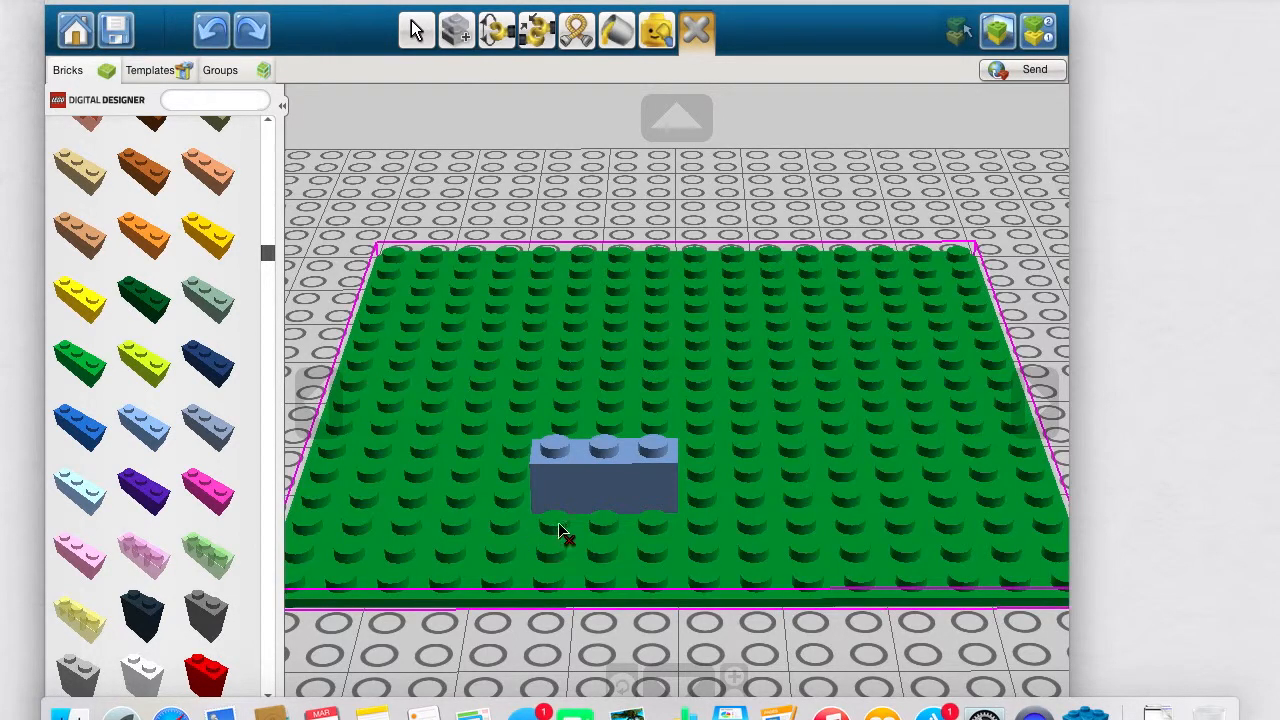
click(567, 484)
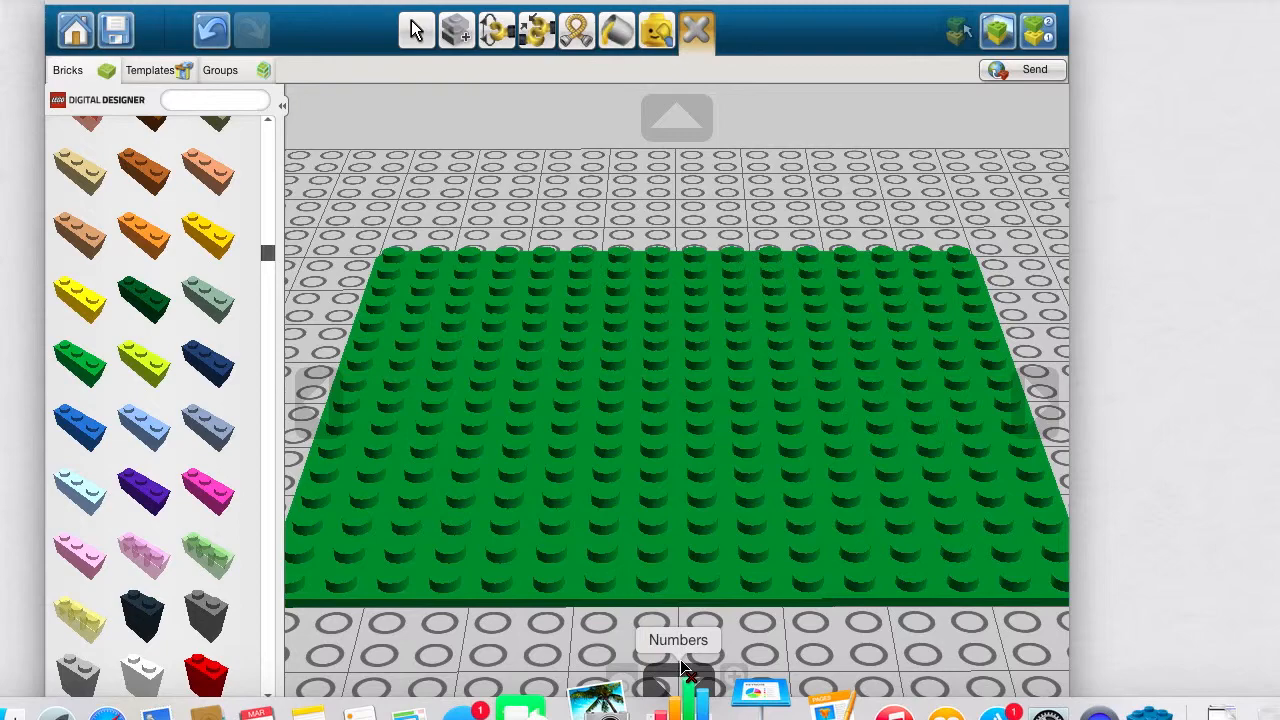
Step: Collapse the basic brick category, expand the minifigure category, and place a white micro figure left of centre on the green base plate
click(663, 670)
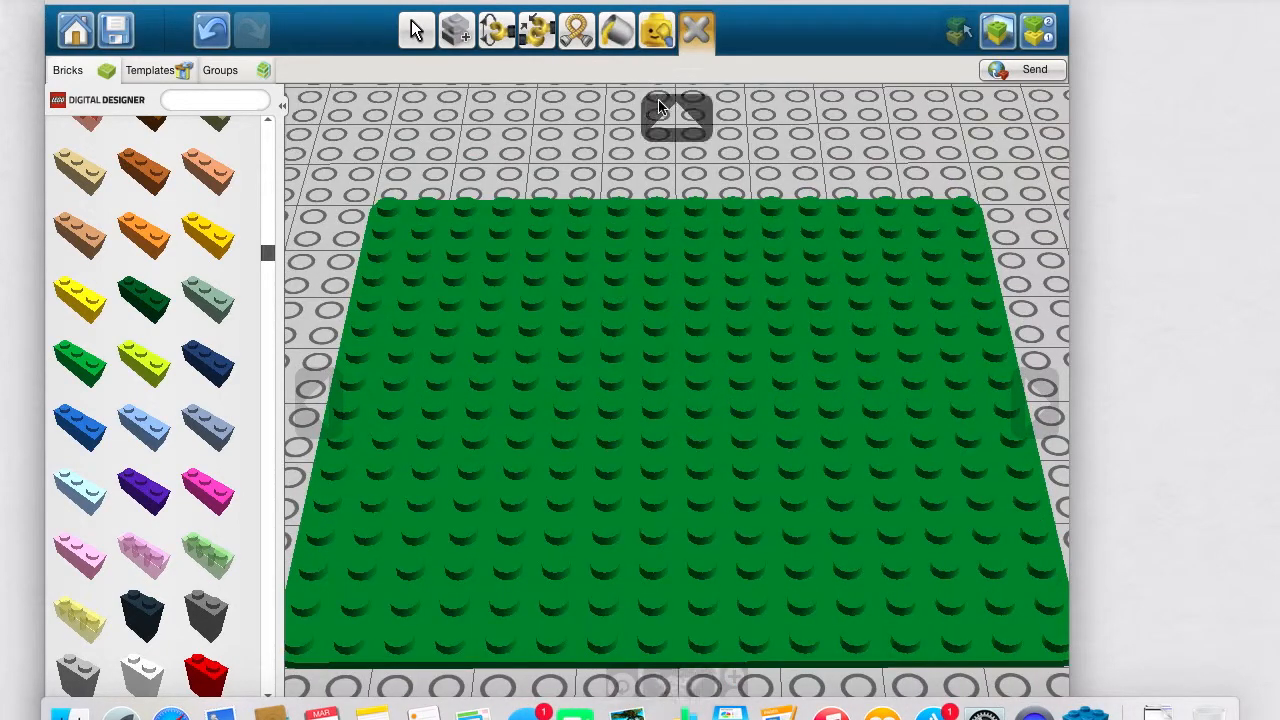
click(677, 118)
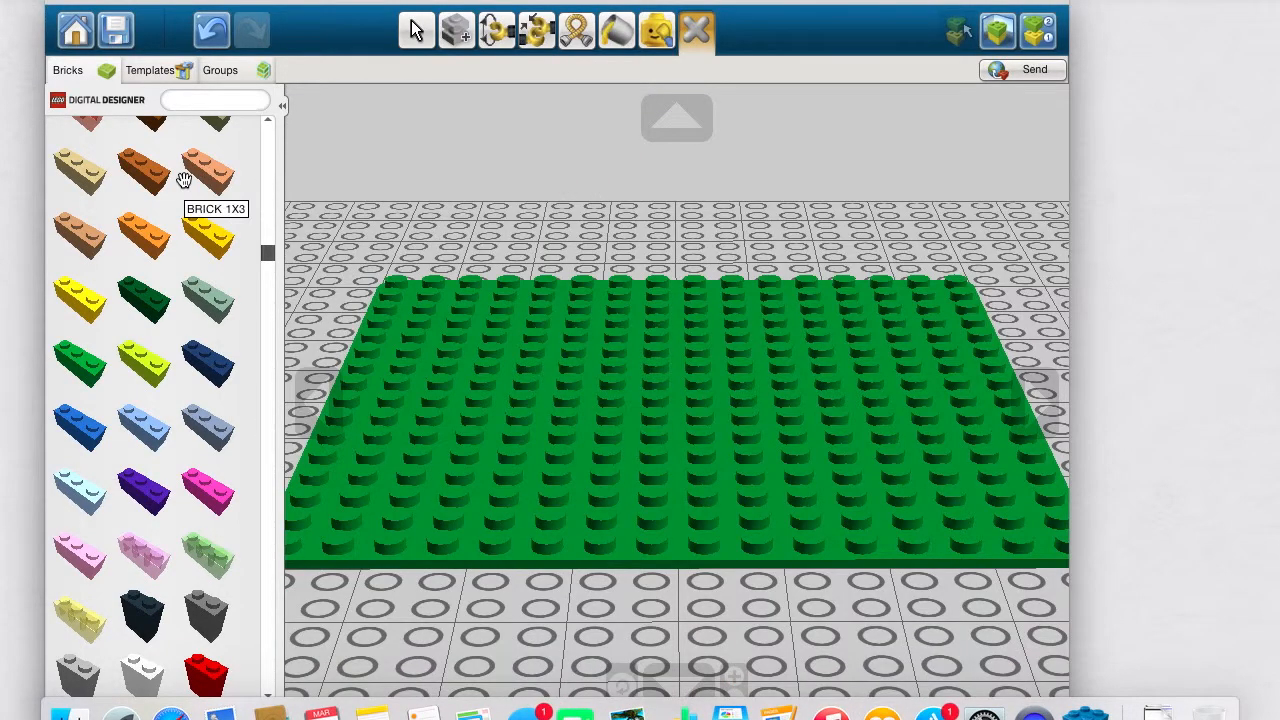
scroll(184, 180, up, 3)
scroll(184, 180, up, 10)
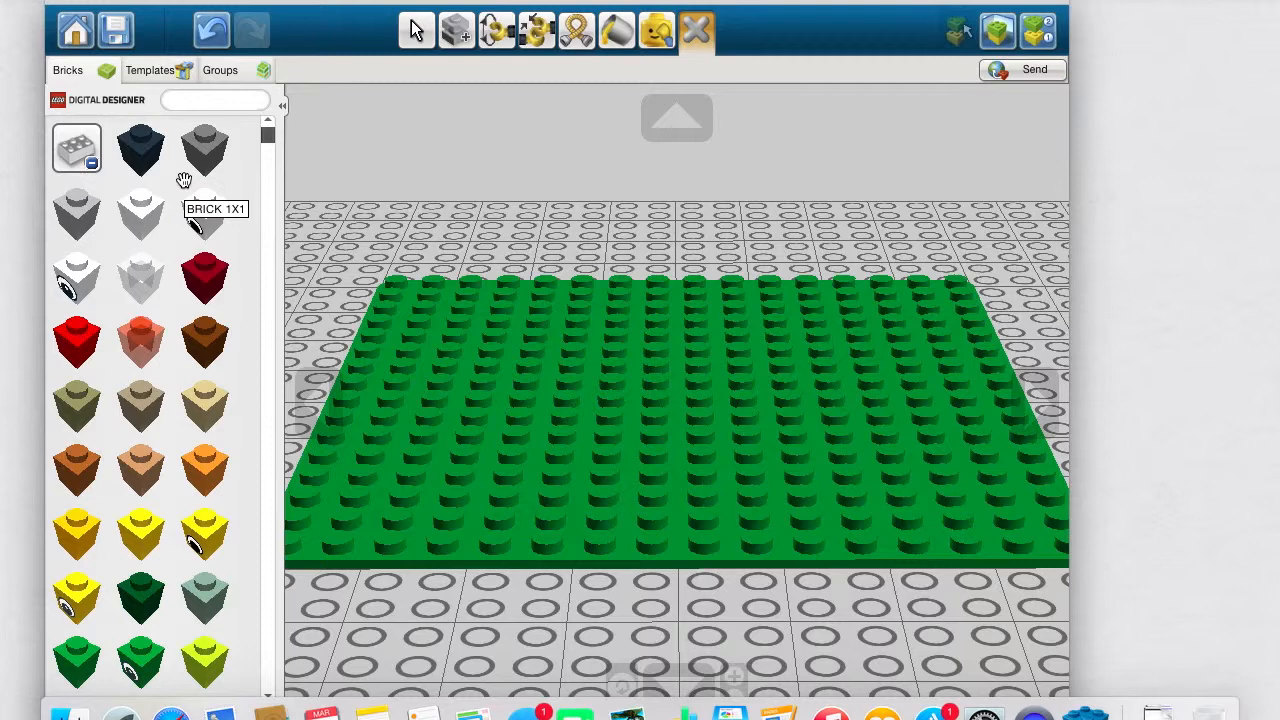
click(88, 160)
scroll(205, 404, down, 5)
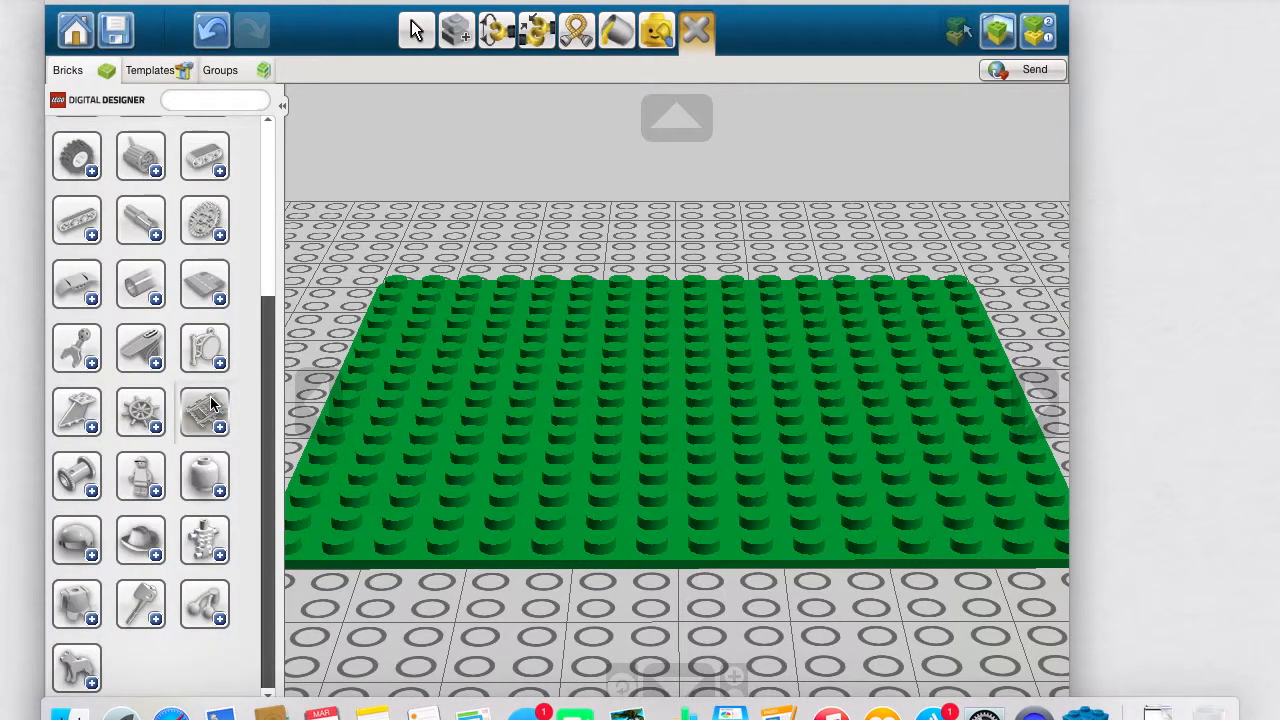
click(140, 476)
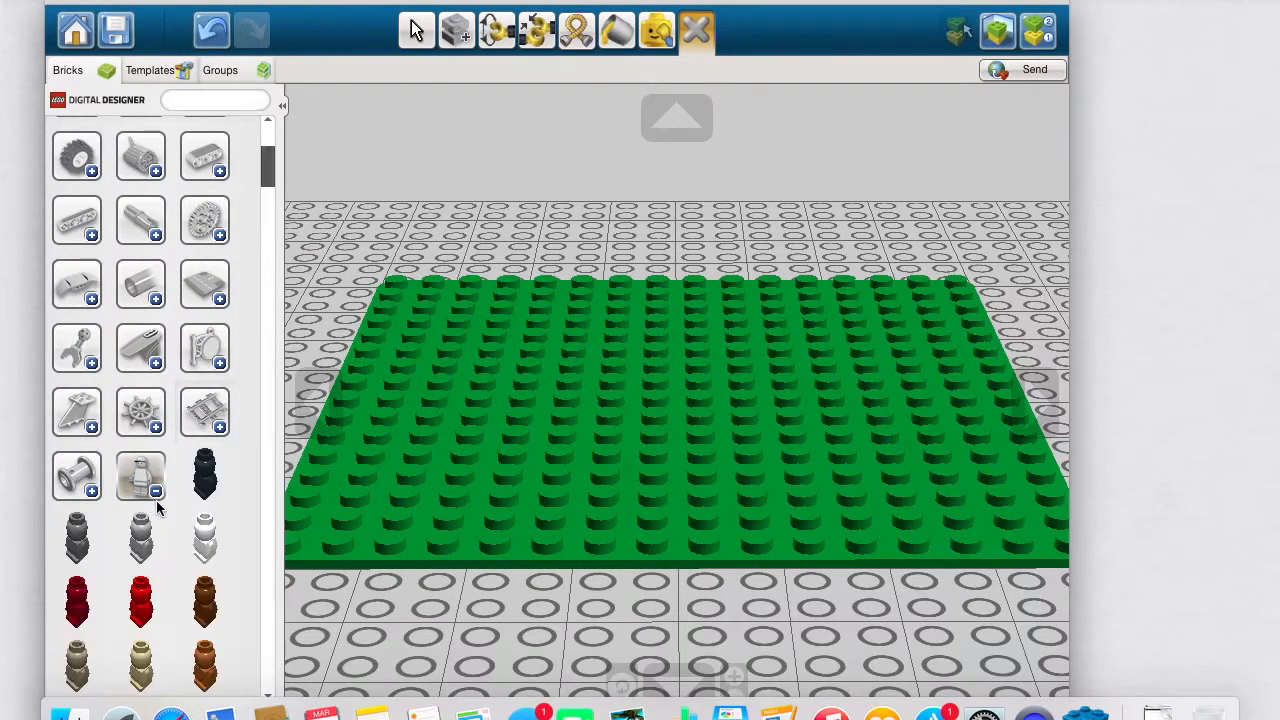
click(204, 530)
click(551, 450)
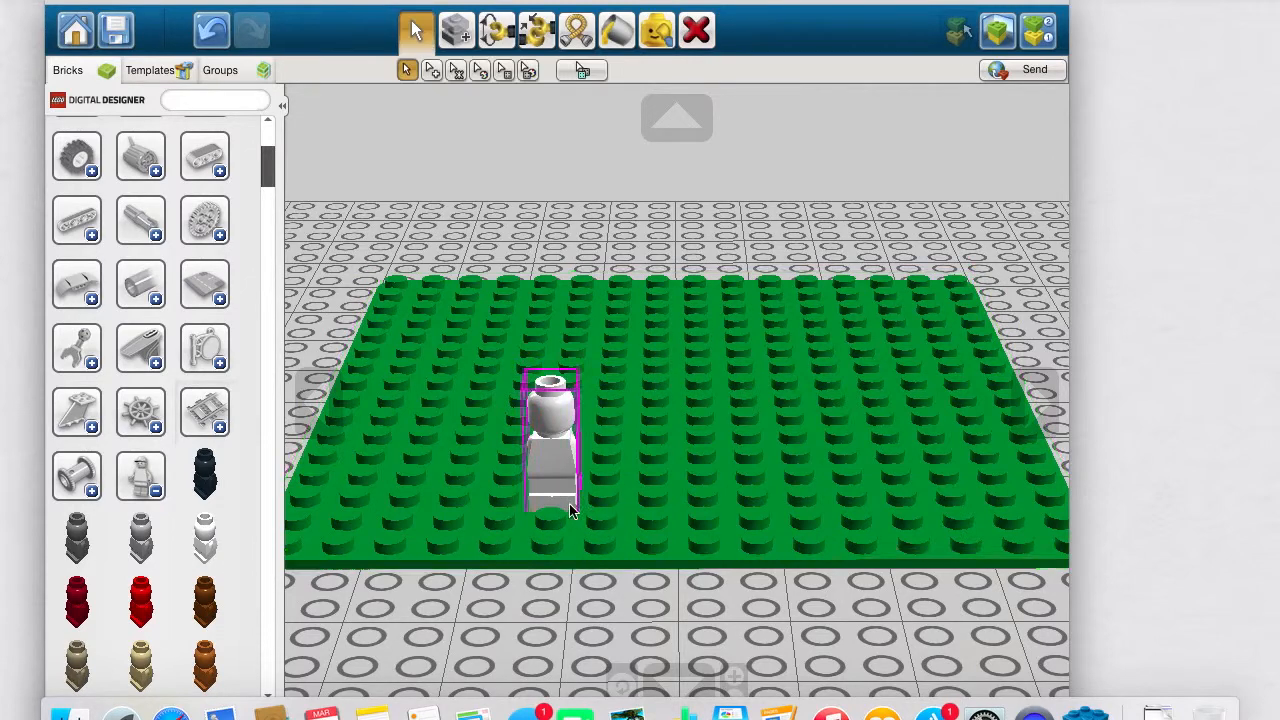
Step: Replace the white micro figure with a light grey one near the middle of the green base plate, keeping the plate
click(716, 51)
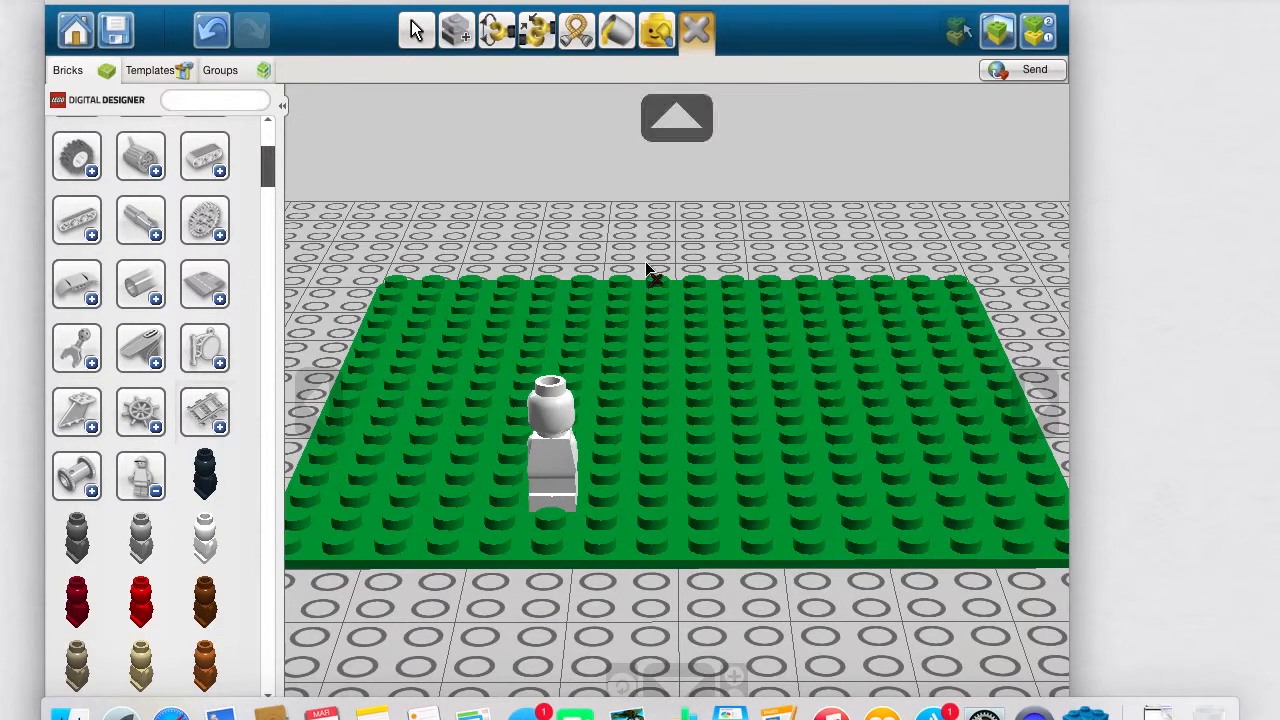
click(548, 443)
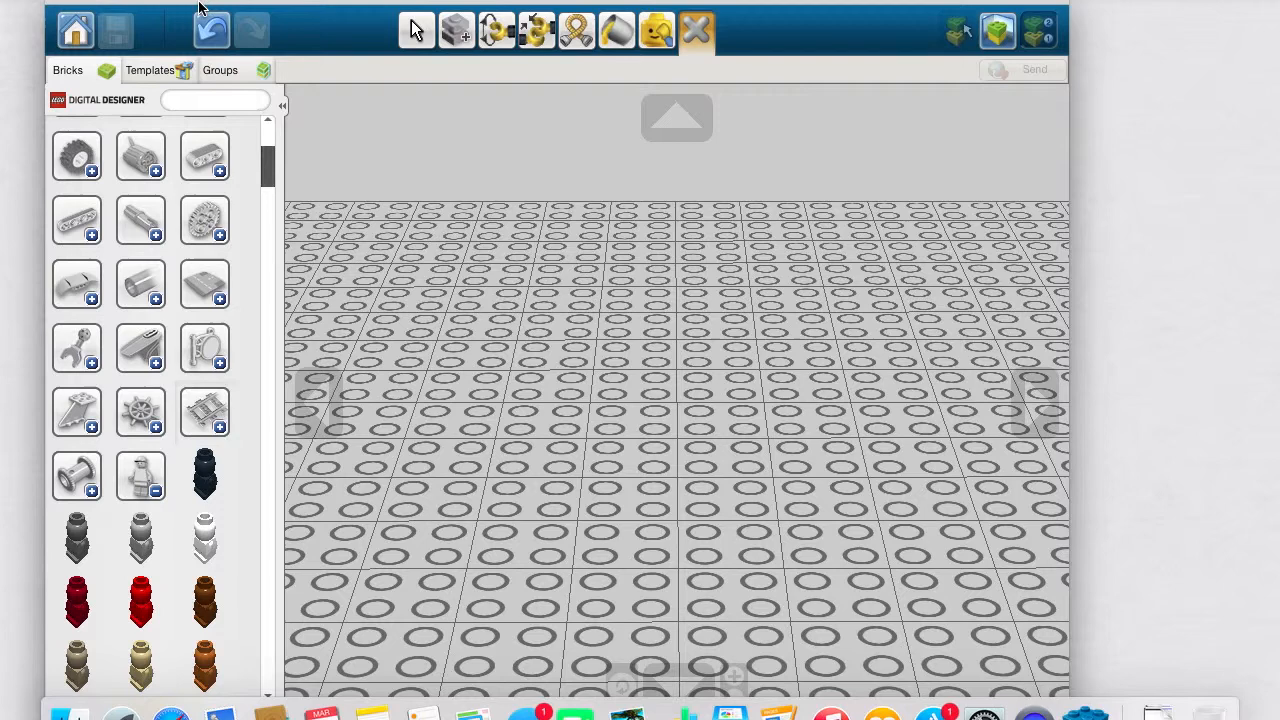
click(211, 30)
click(141, 535)
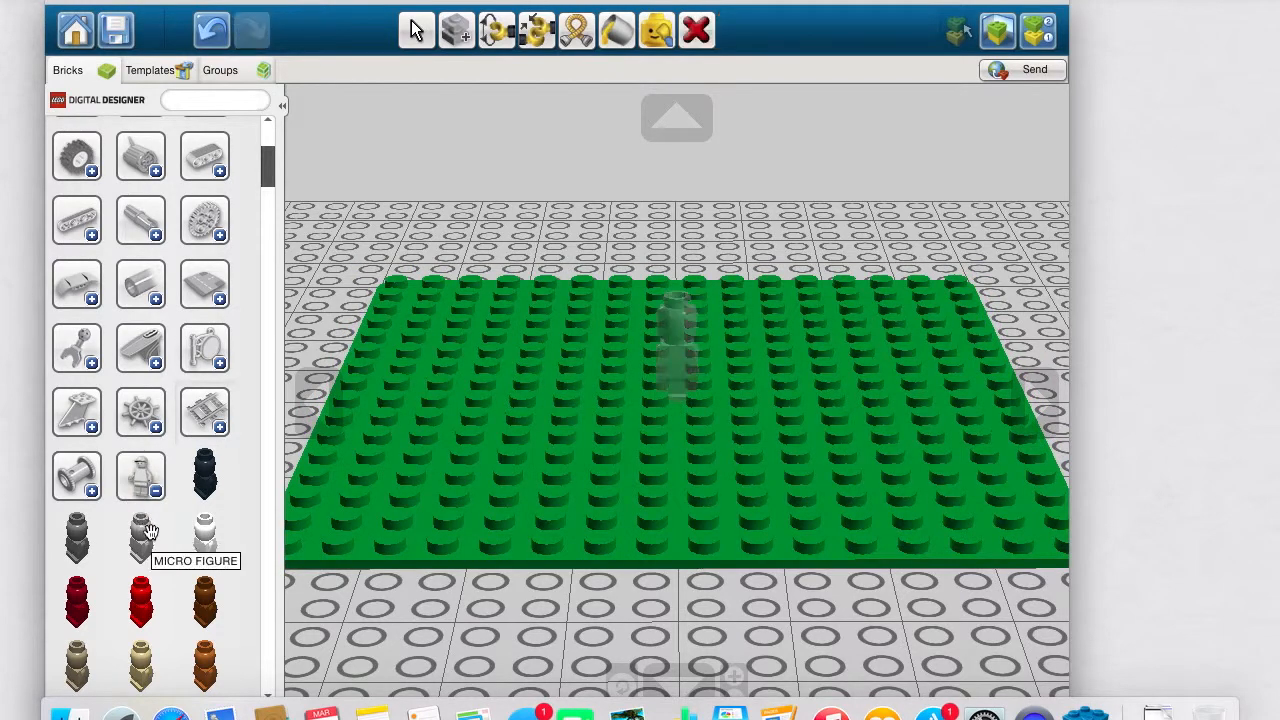
click(632, 470)
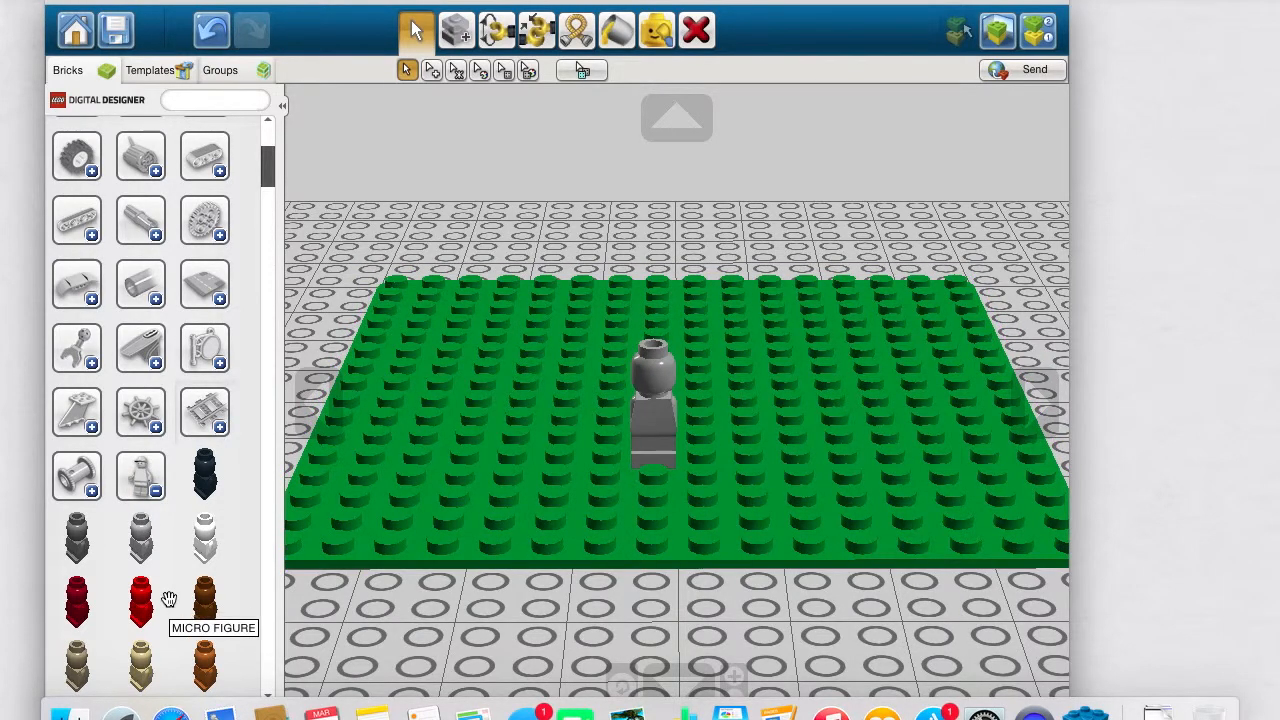
Step: Place black patterned minifigure legs on the base plate to the left of the grey micro figure and view them from an angle
scroll(123, 592, down, 10)
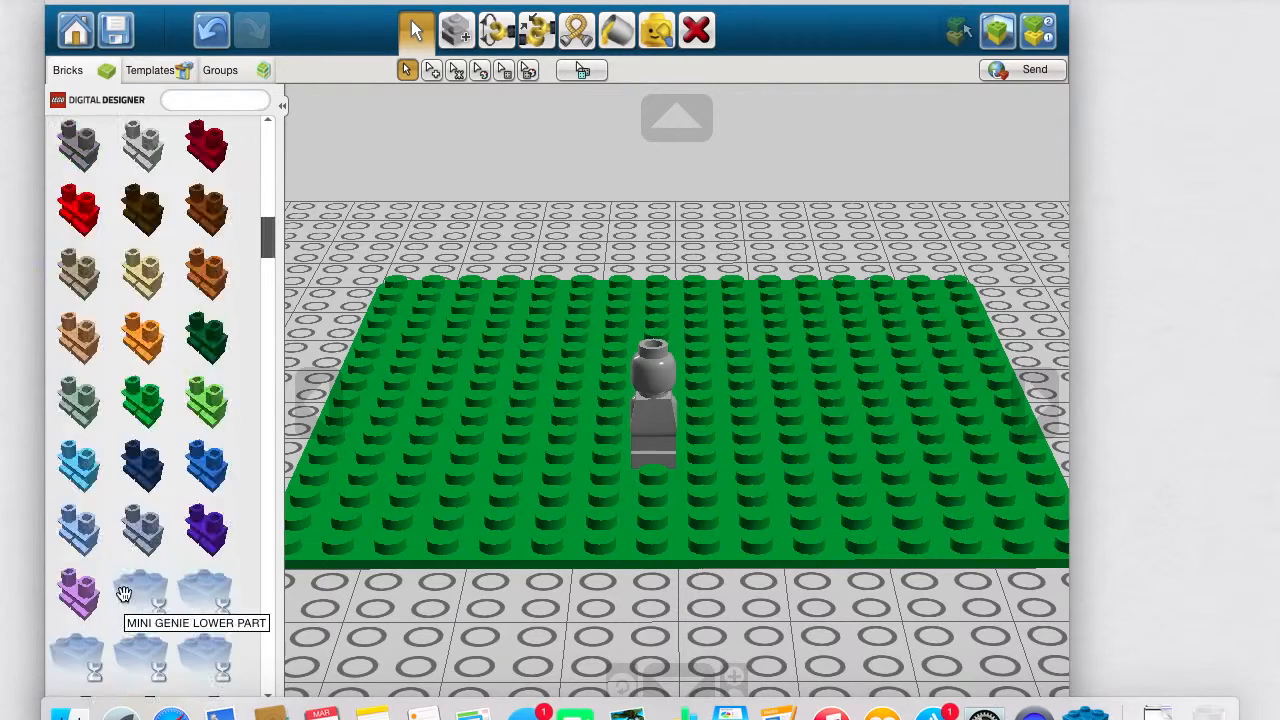
click(140, 457)
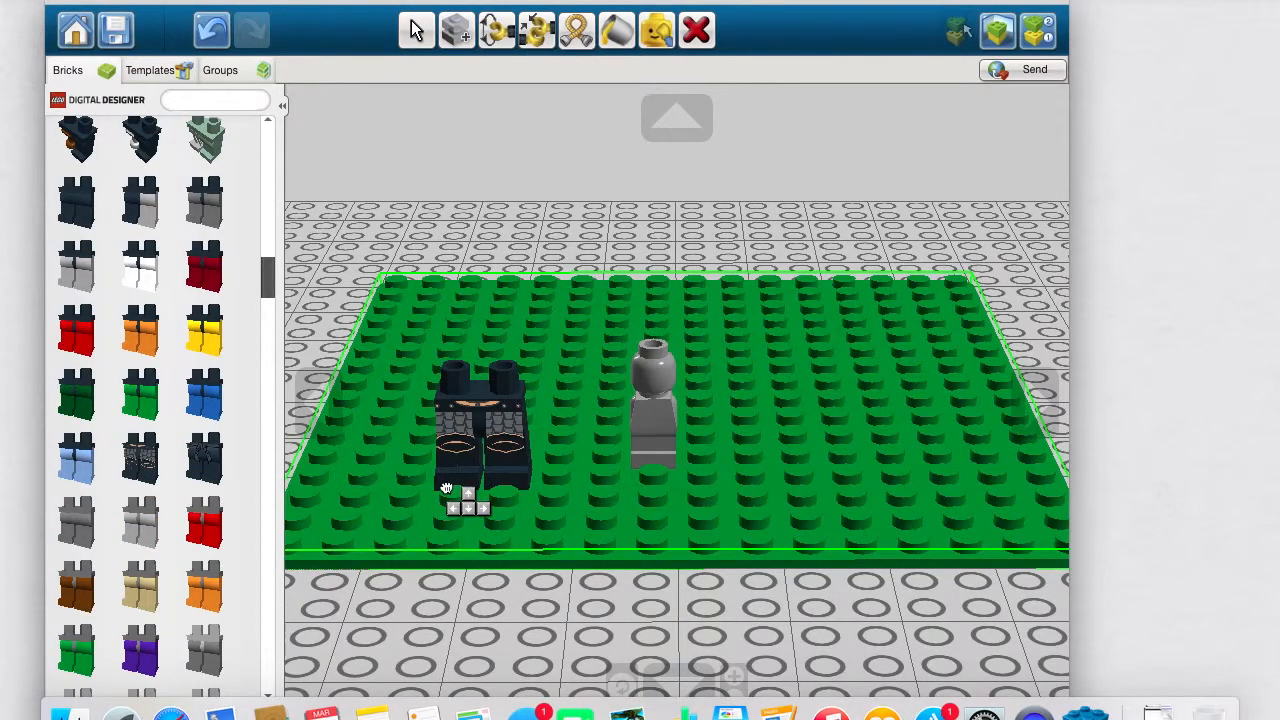
click(446, 488)
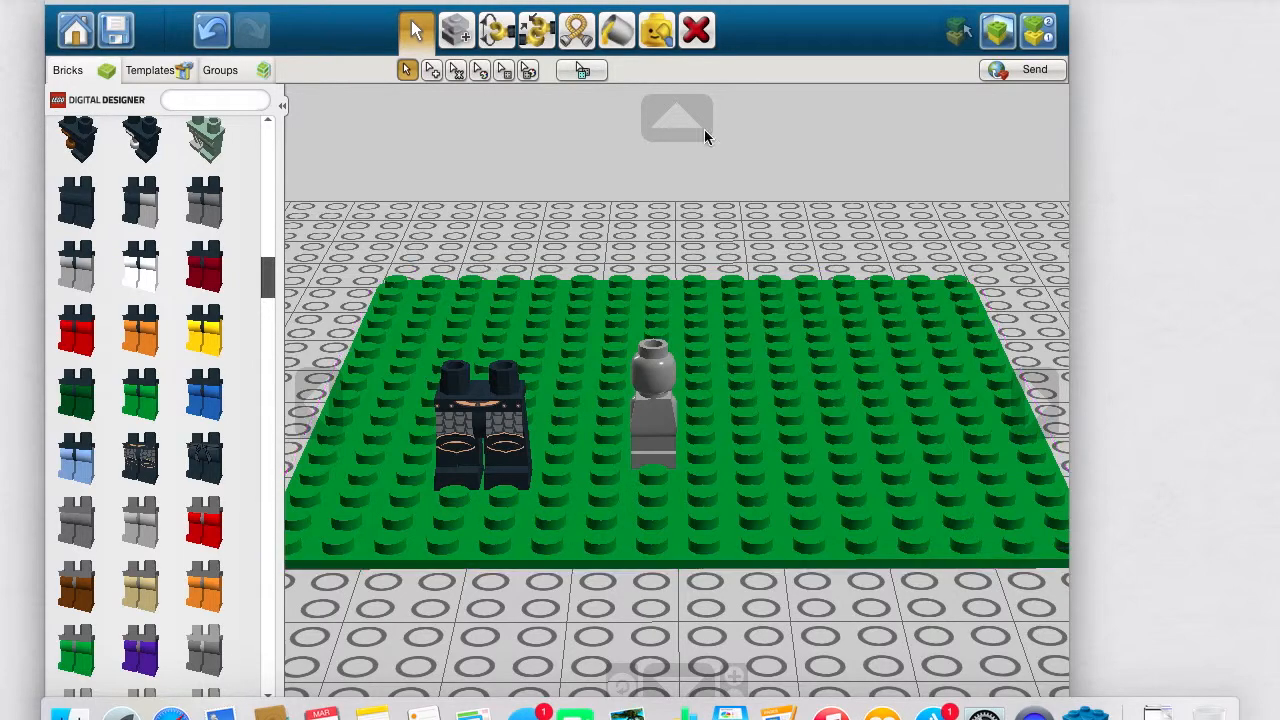
click(676, 118)
scroll(465, 359, down, 5)
scroll(465, 359, up, 10)
scroll(465, 359, down, 5)
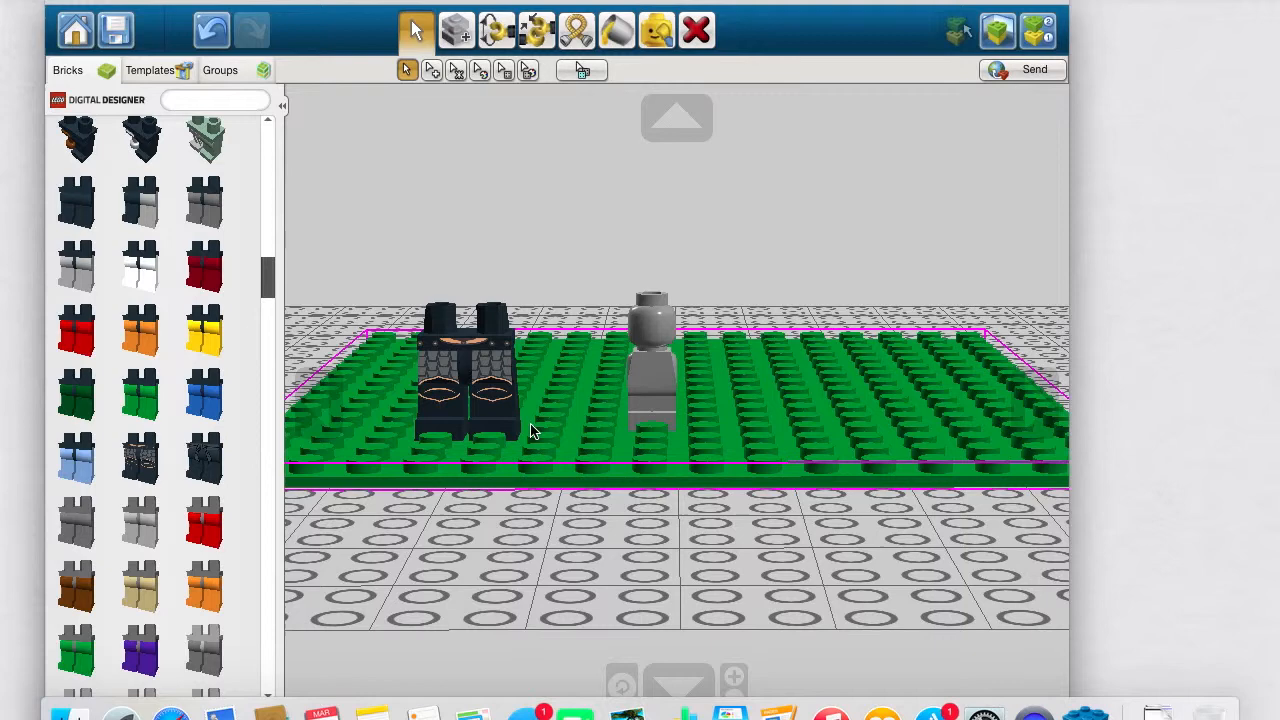
right_drag(1037, 391, 1020, 414)
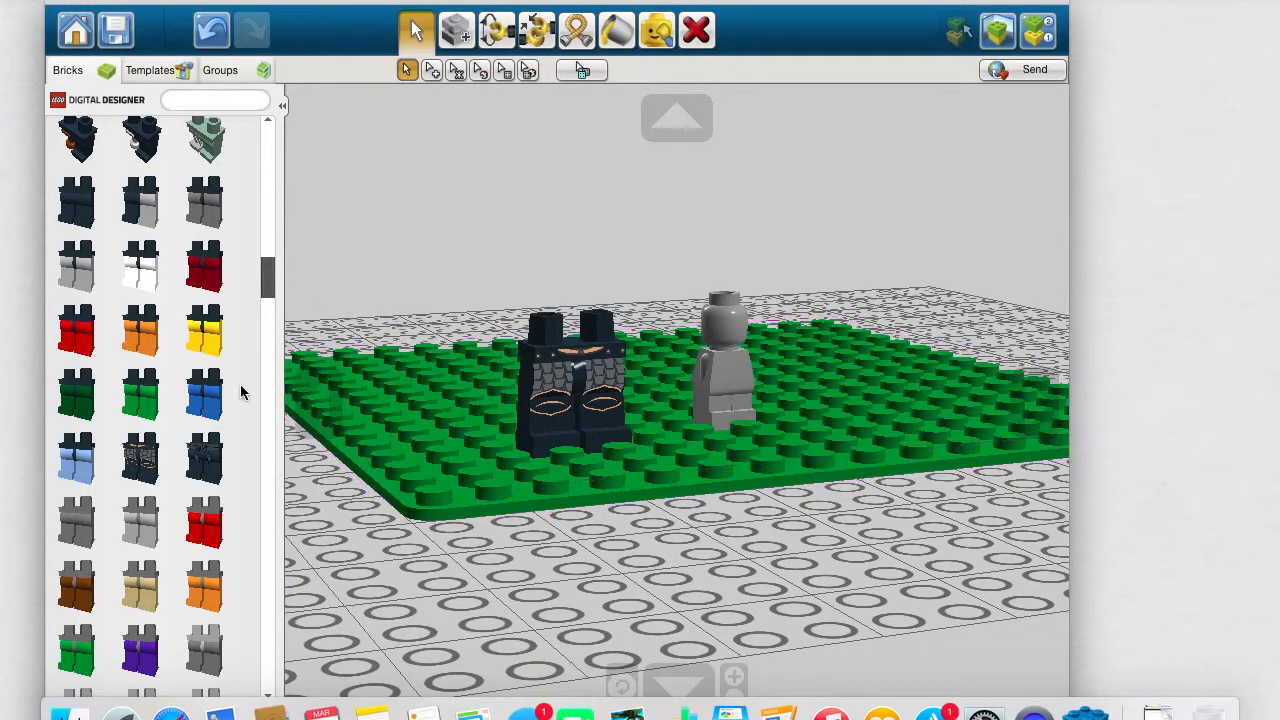
Step: Try light grey patterned minifigure legs beside the black legs on the base plate, and undo their placement
scroll(240, 392, up, 5)
scroll(240, 392, down, 10)
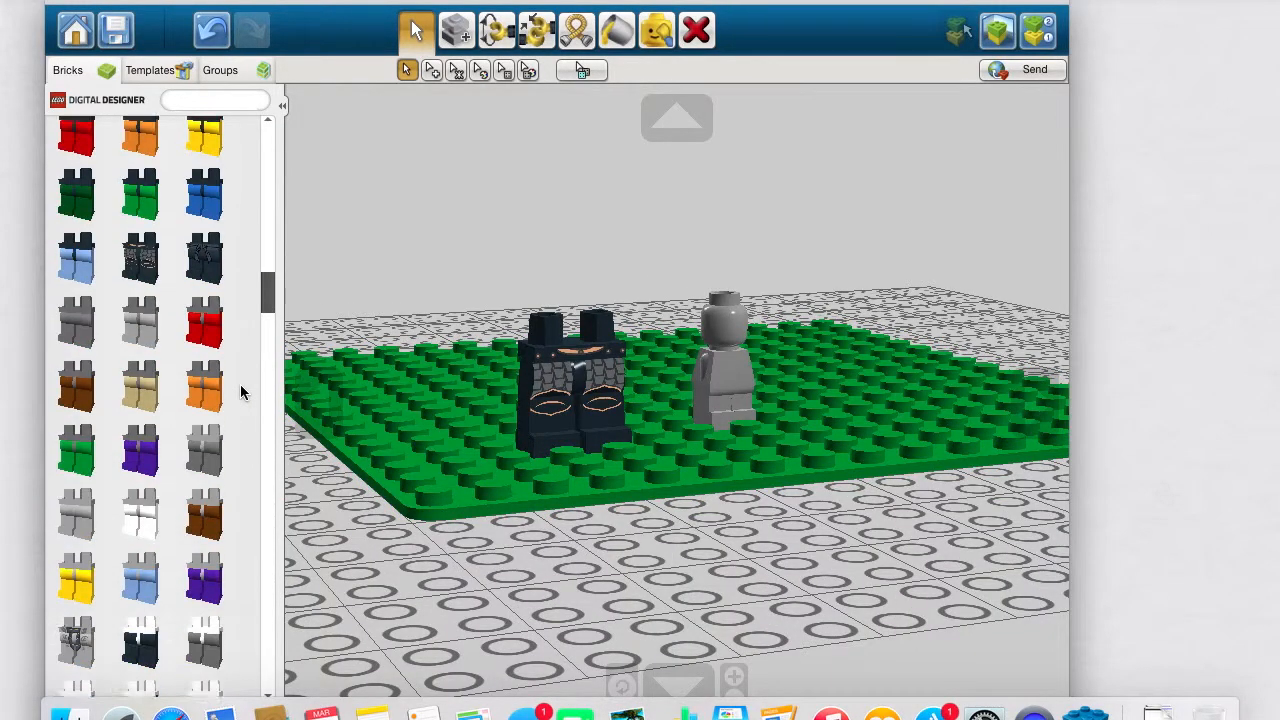
scroll(240, 392, down, 8)
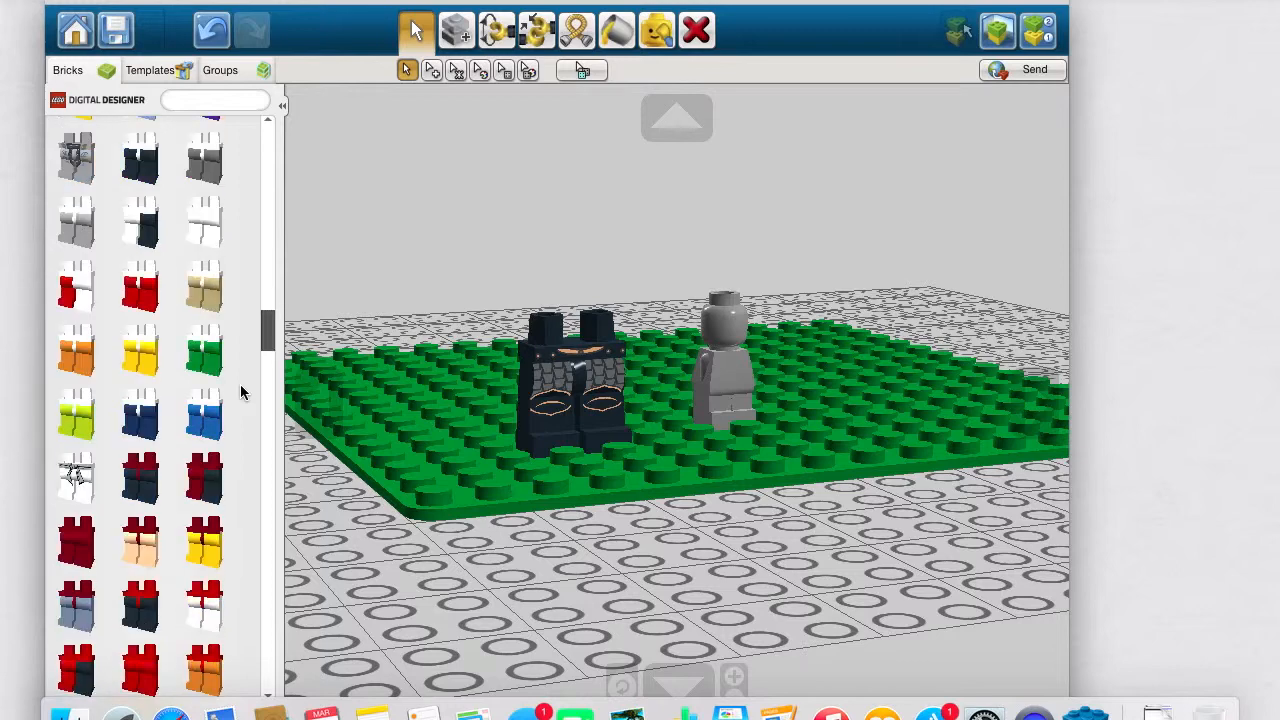
scroll(240, 392, up, 5)
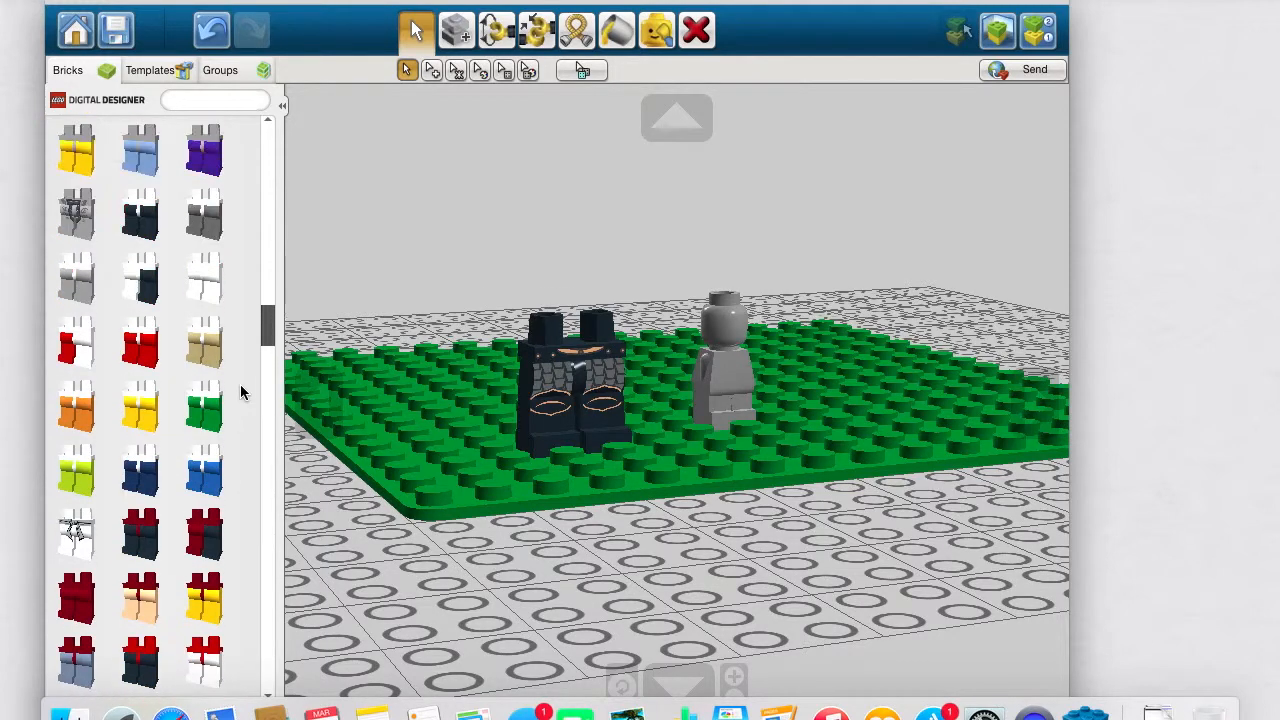
click(80, 210)
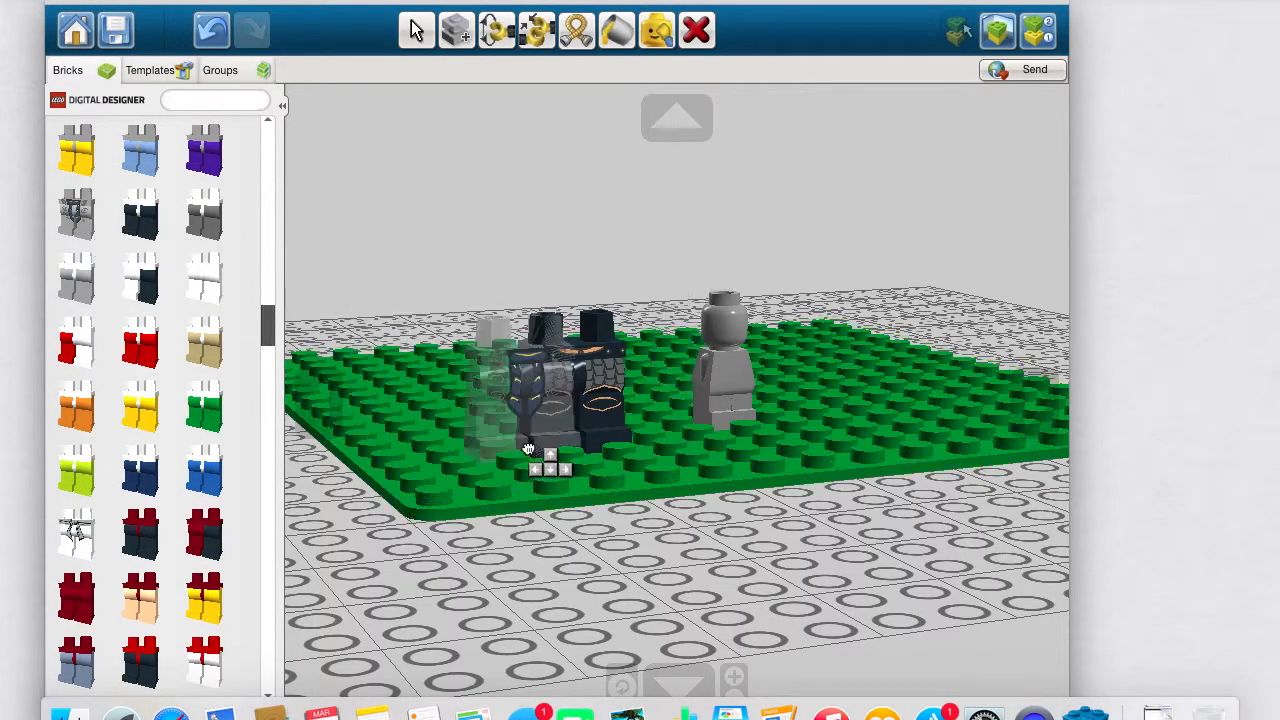
click(474, 457)
drag(474, 457, 735, 390)
click(228, 42)
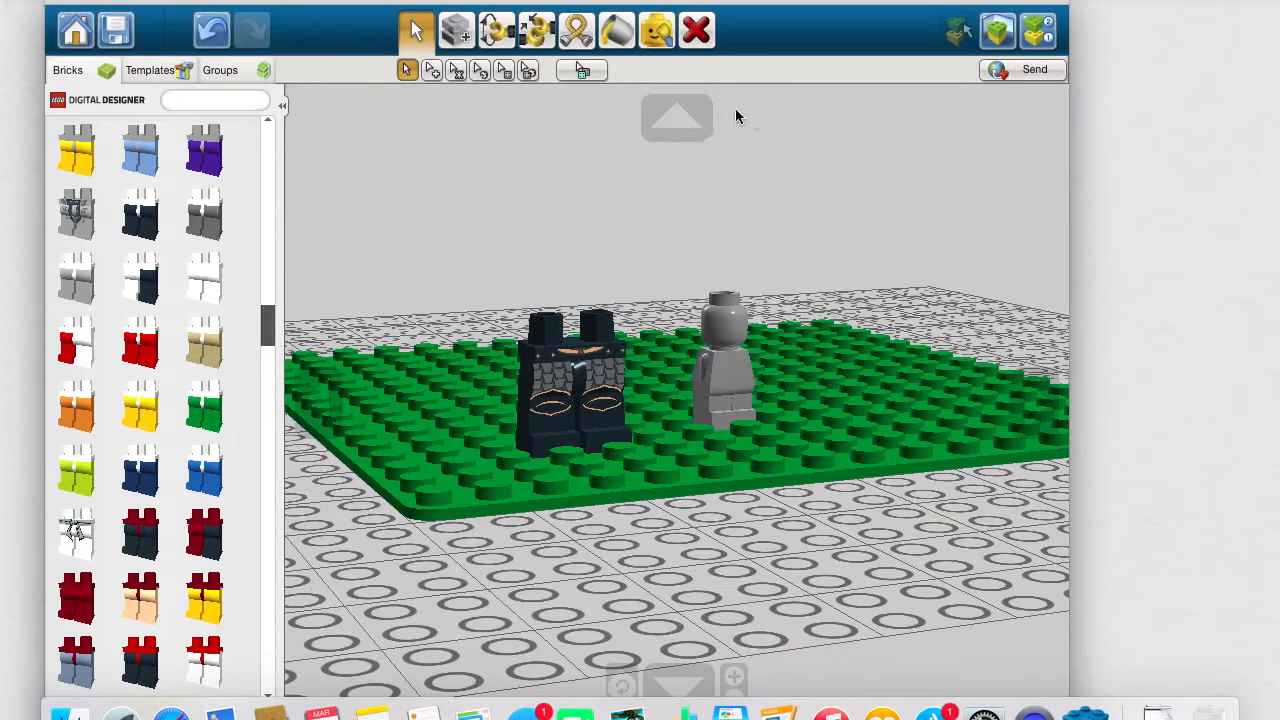
Step: Delete the black patterned minifigure legs from the green base plate
click(680, 121)
click(677, 680)
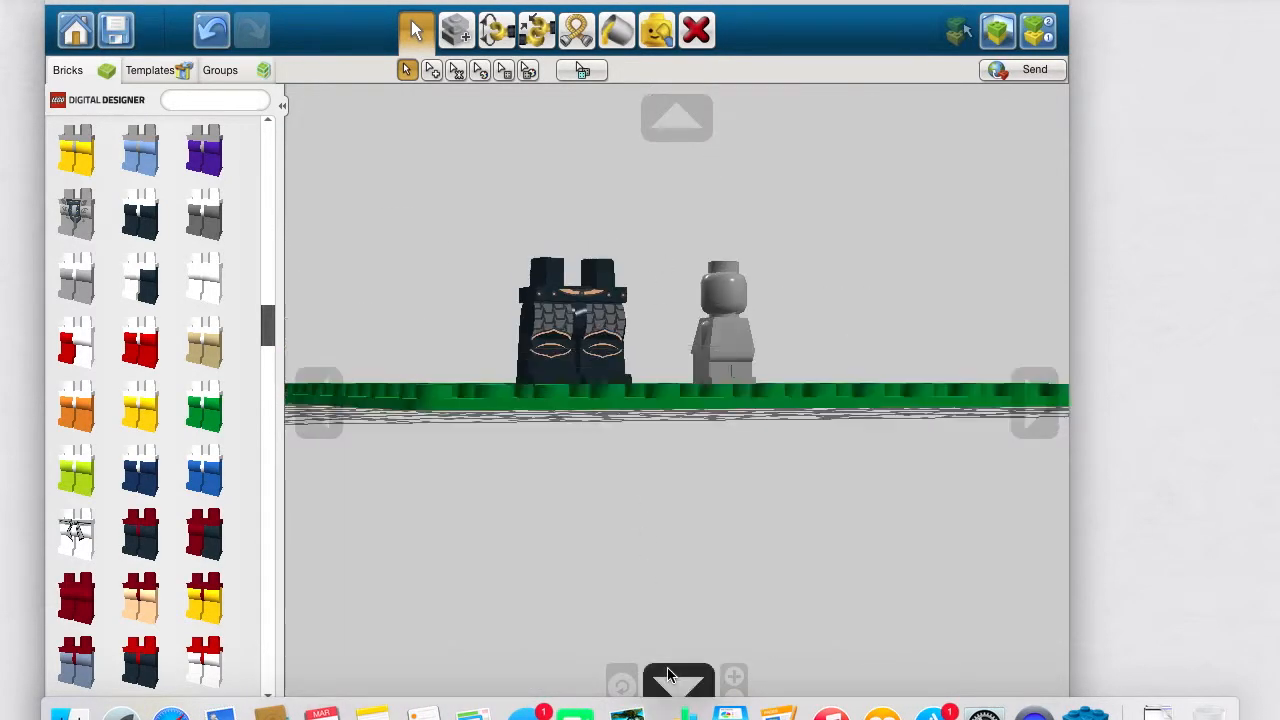
click(696, 31)
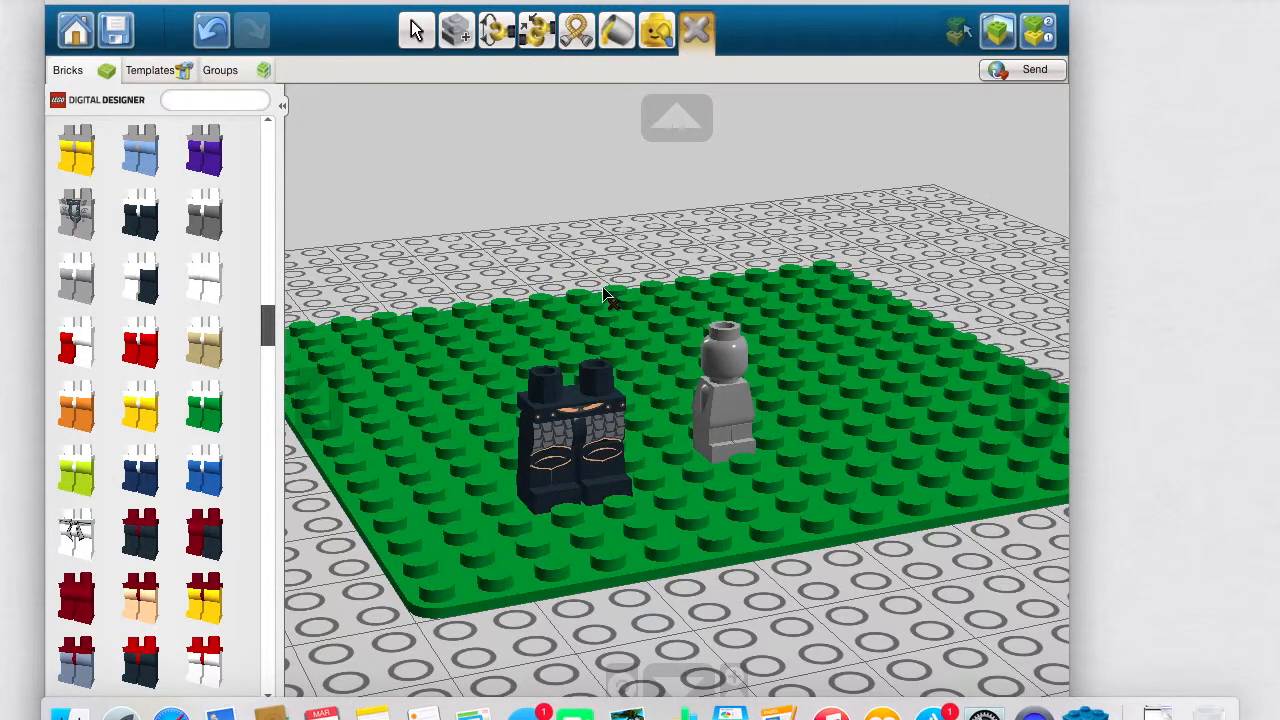
click(570, 440)
Step: Try a black minifigure torso with yellow arms to the left of the grey micro figure, and discard it
scroll(197, 438, down, 2)
scroll(197, 438, down, 10)
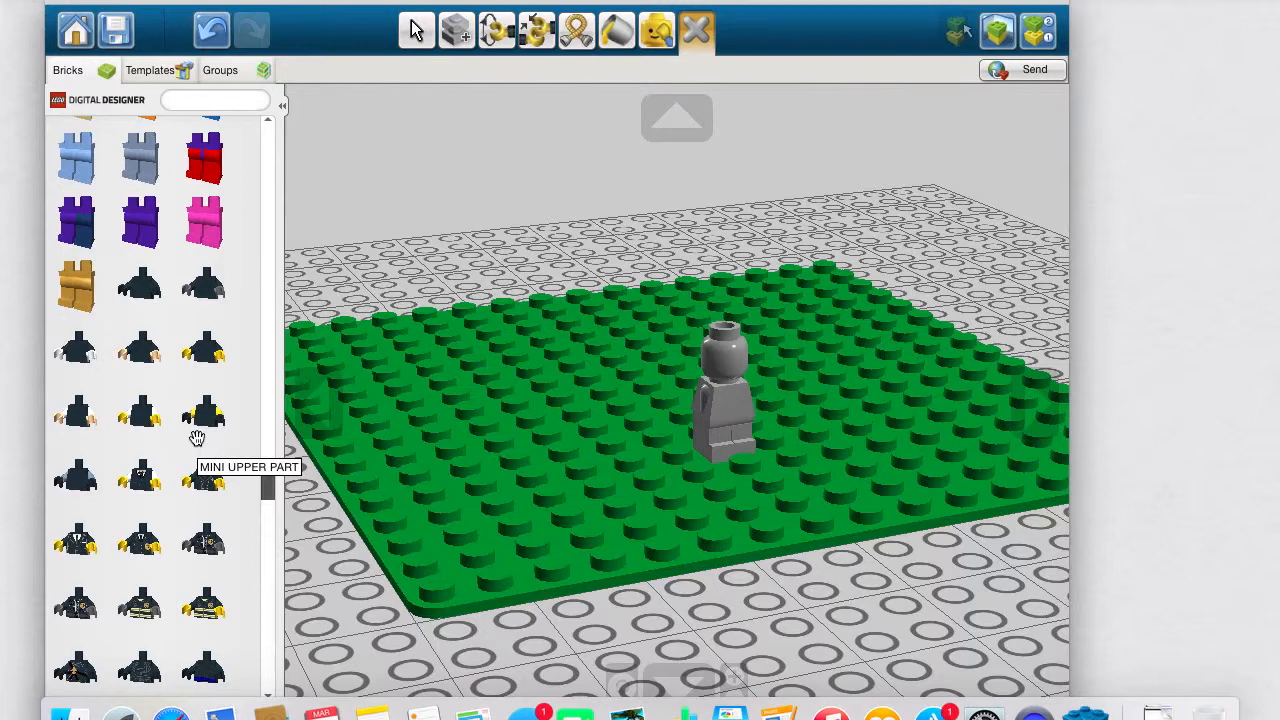
click(115, 478)
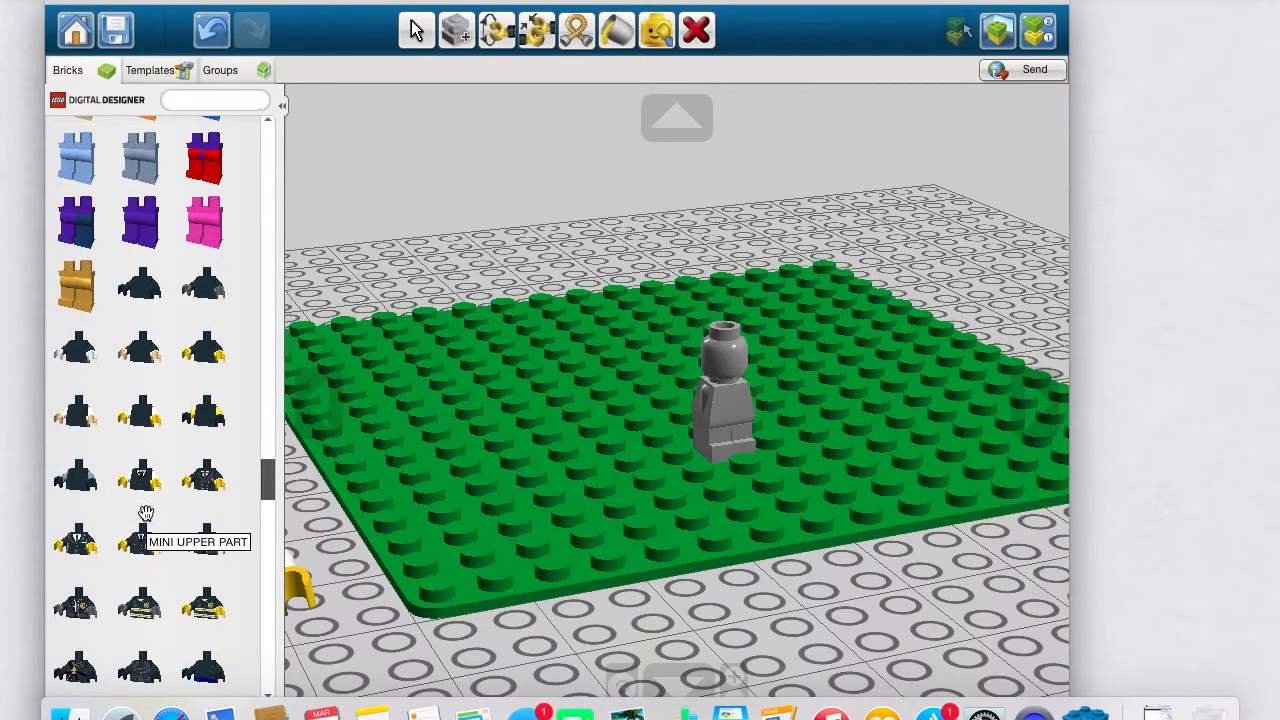
click(212, 423)
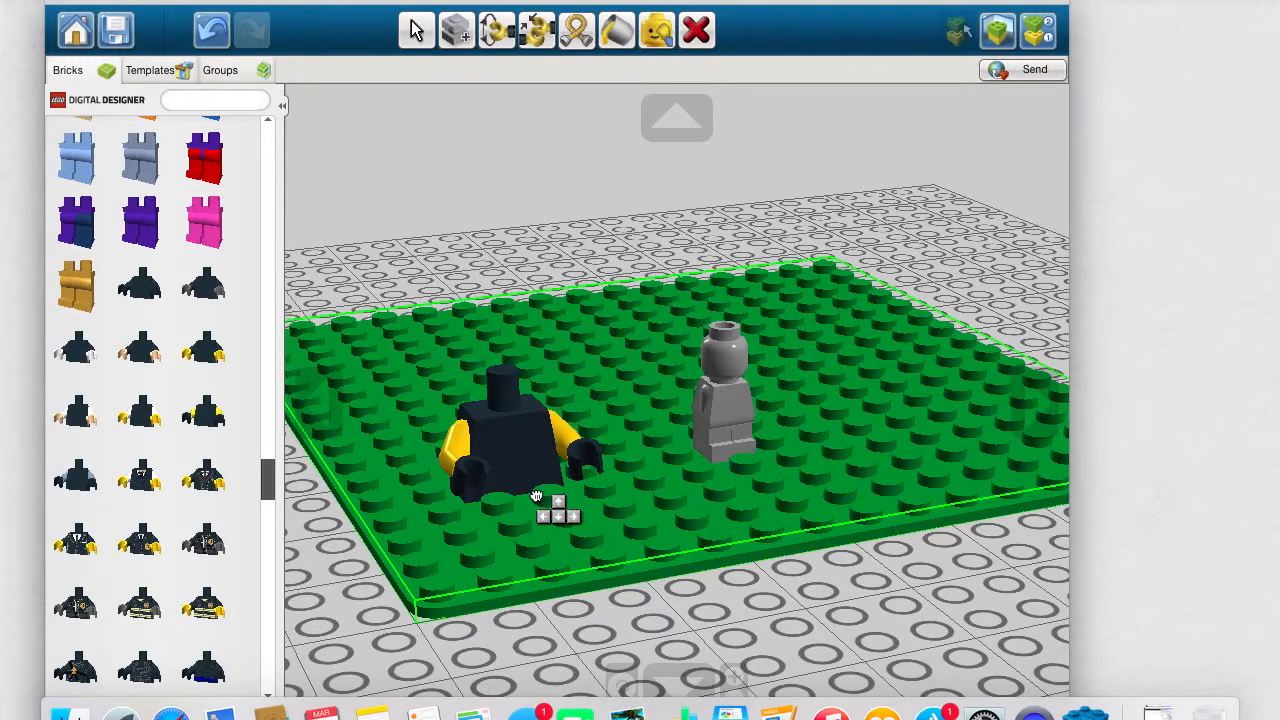
click(105, 254)
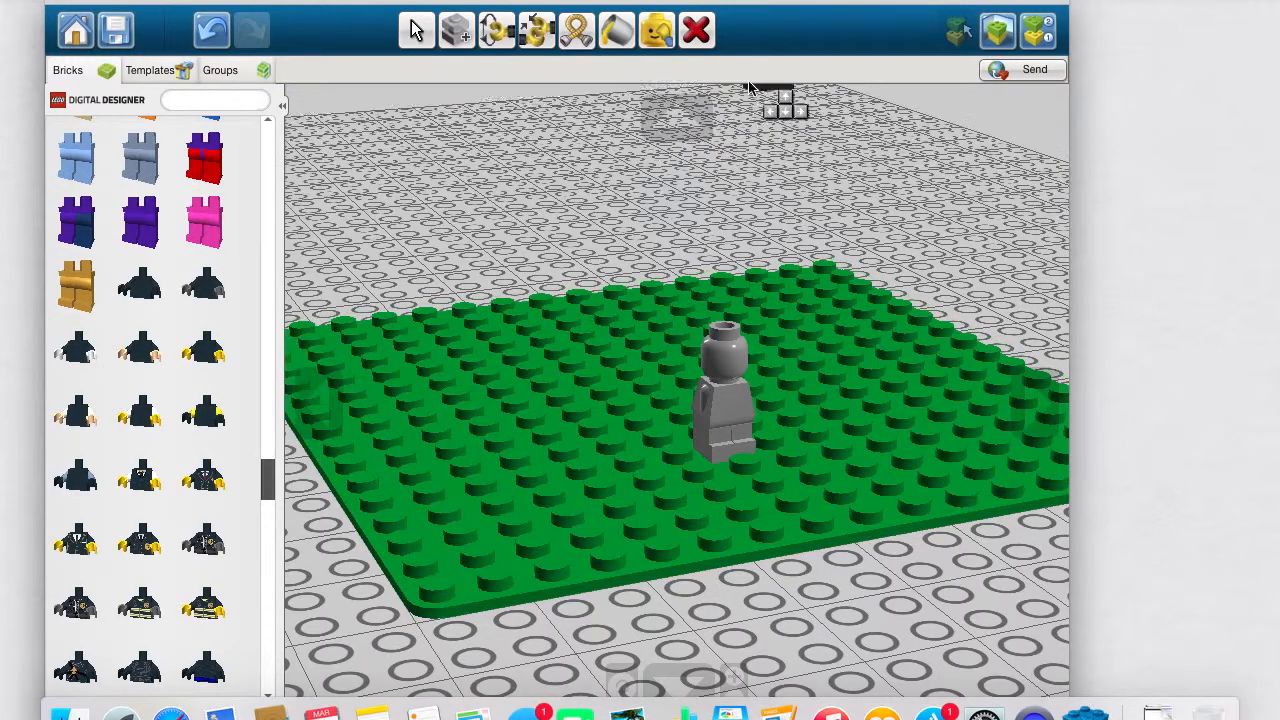
click(700, 35)
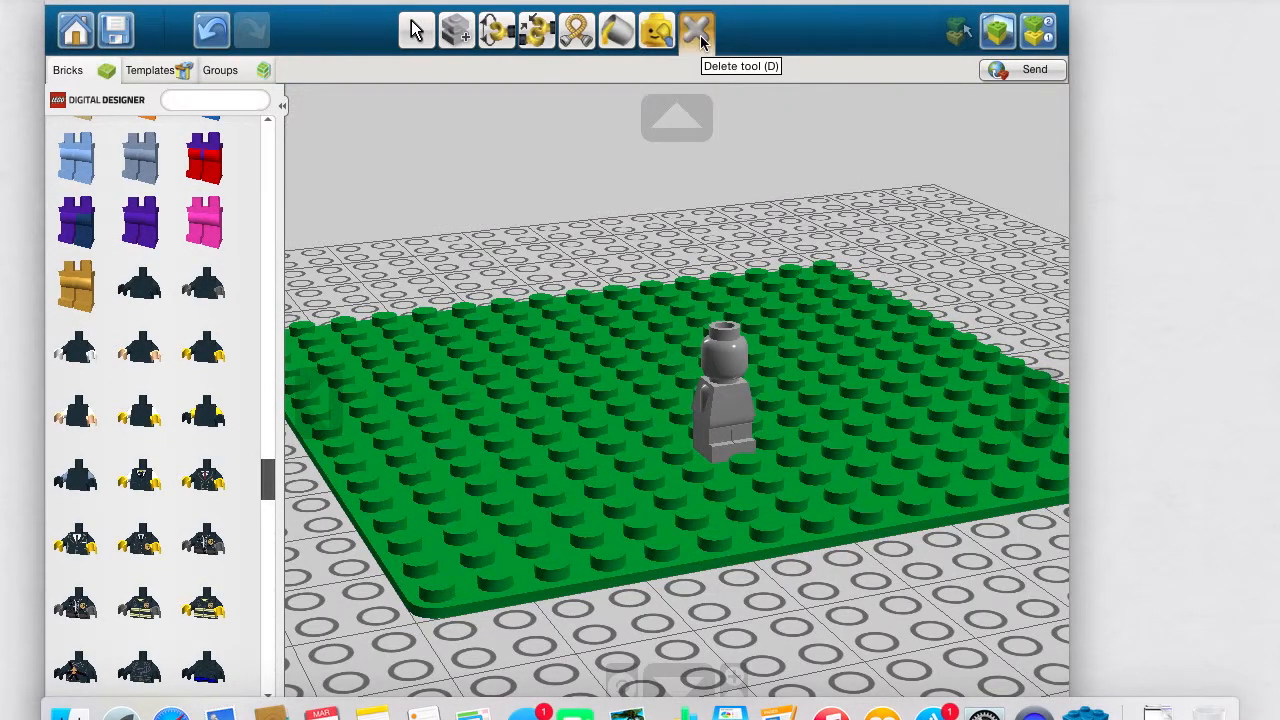
Step: Delete the grey micro figure from the green base plate
click(729, 401)
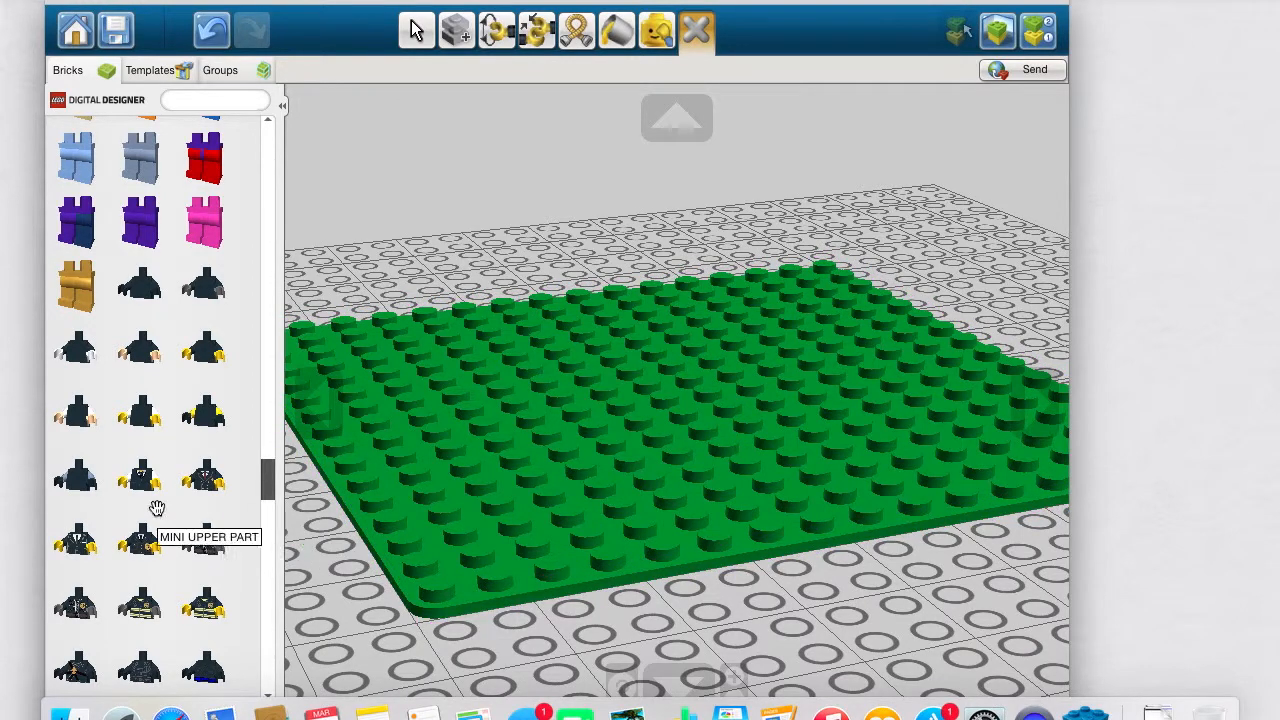
Step: Place a dark blue minifigure snake tail on the green base plate and view it from different sides
scroll(157, 508, up, 10)
scroll(157, 508, down, 4)
scroll(157, 508, down, 10)
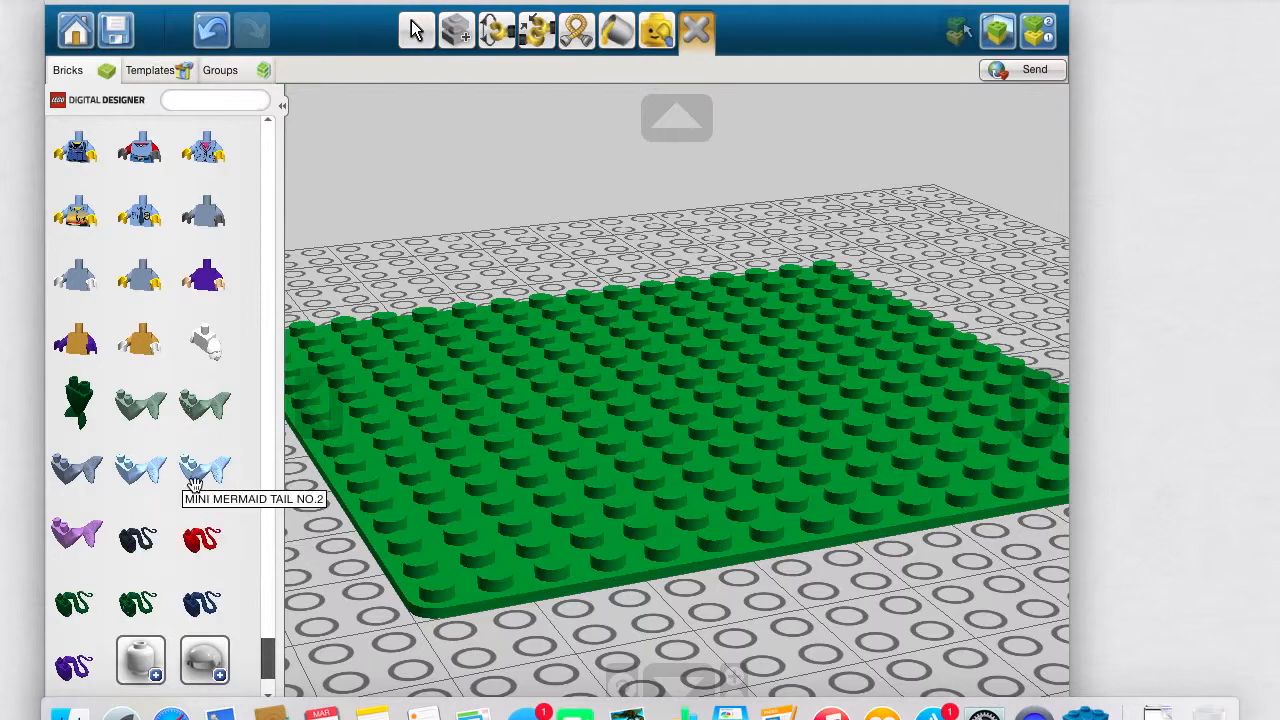
click(201, 603)
click(573, 443)
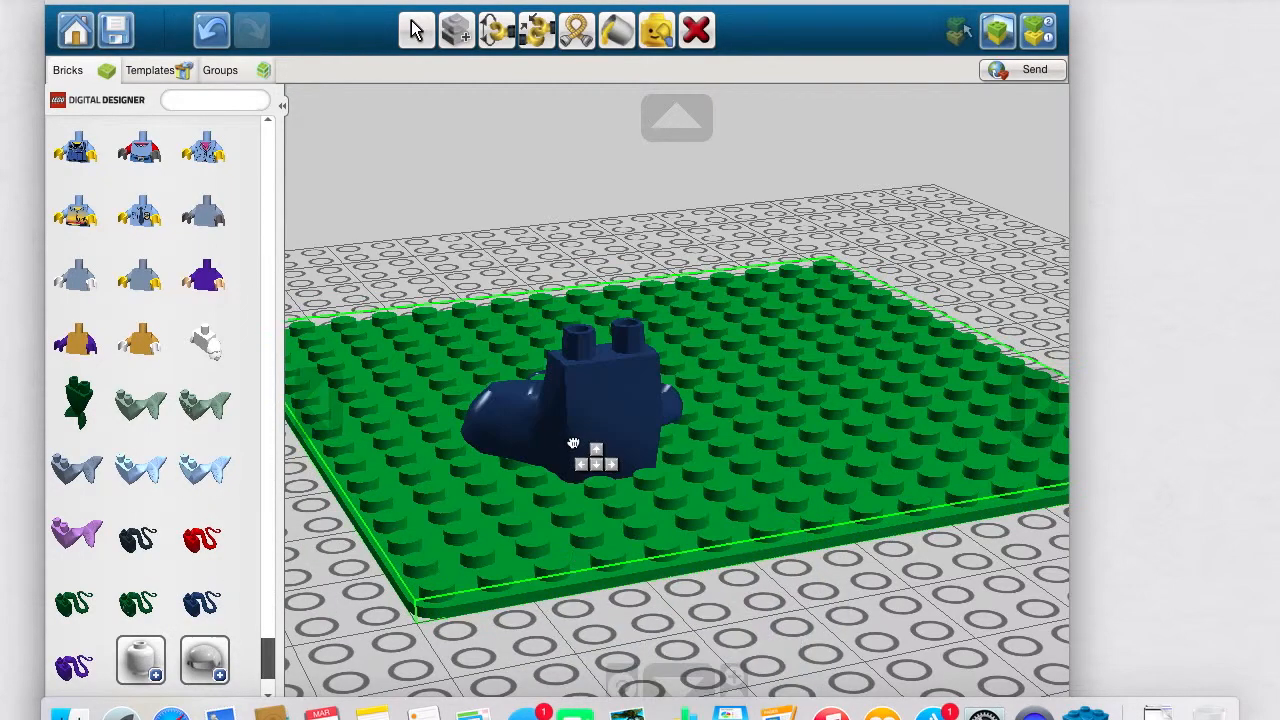
click(329, 414)
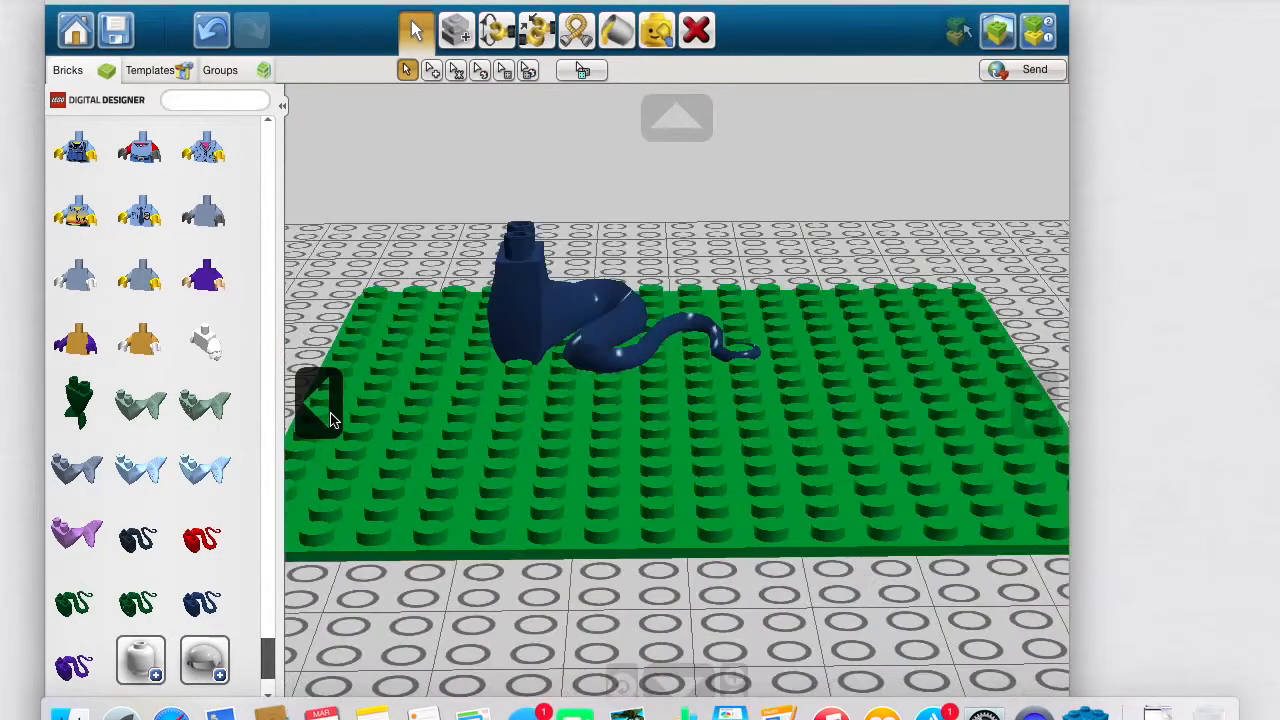
click(470, 343)
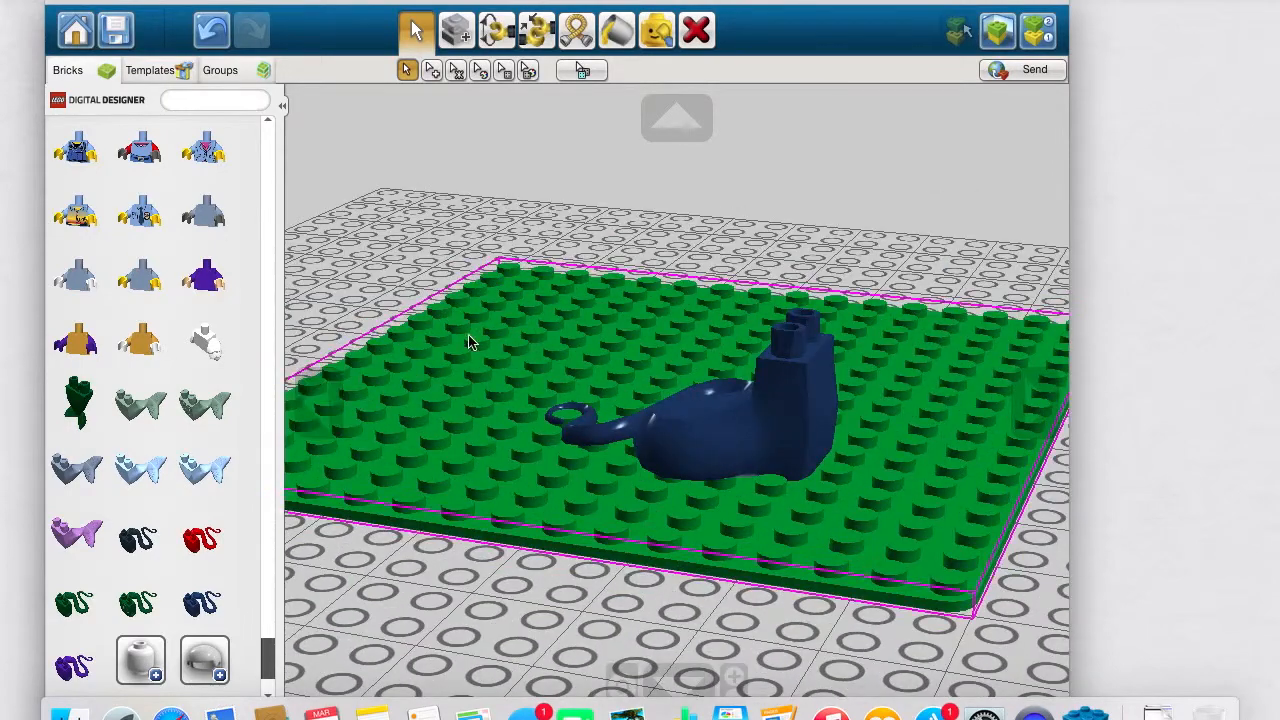
Step: Delete the dark blue snake tail from the green base plate
click(696, 30)
click(772, 449)
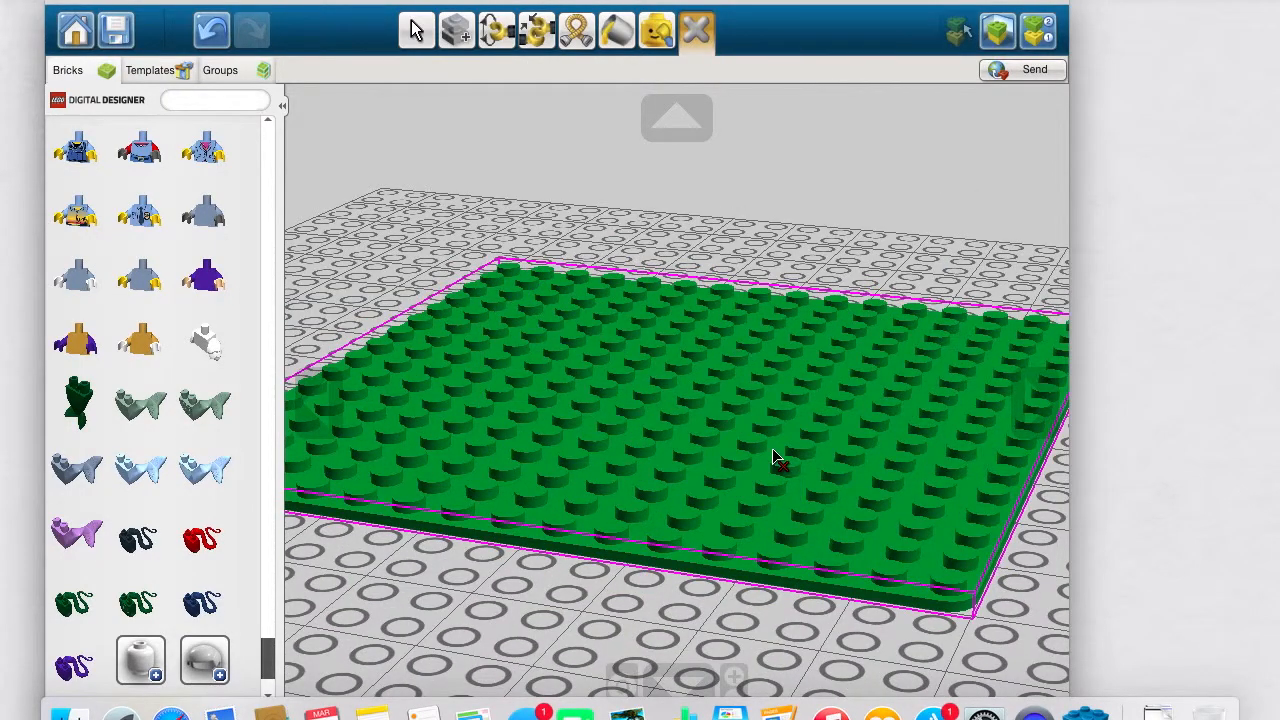
click(773, 452)
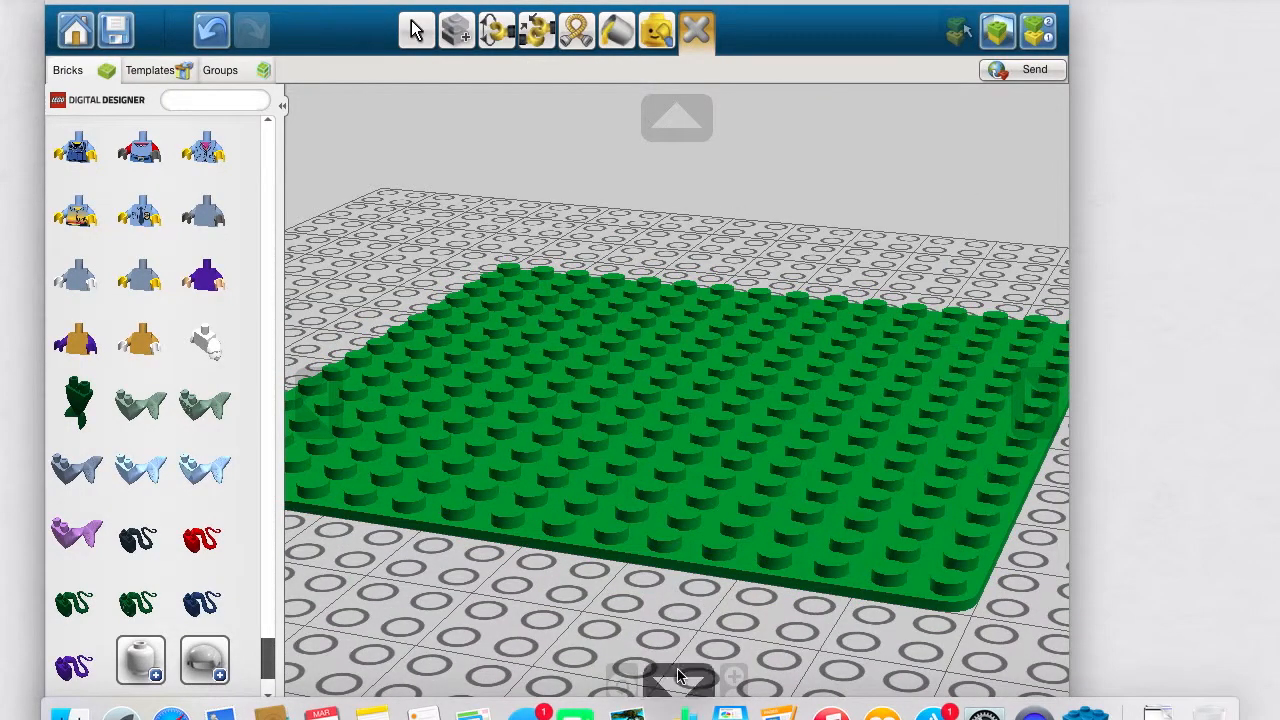
click(678, 676)
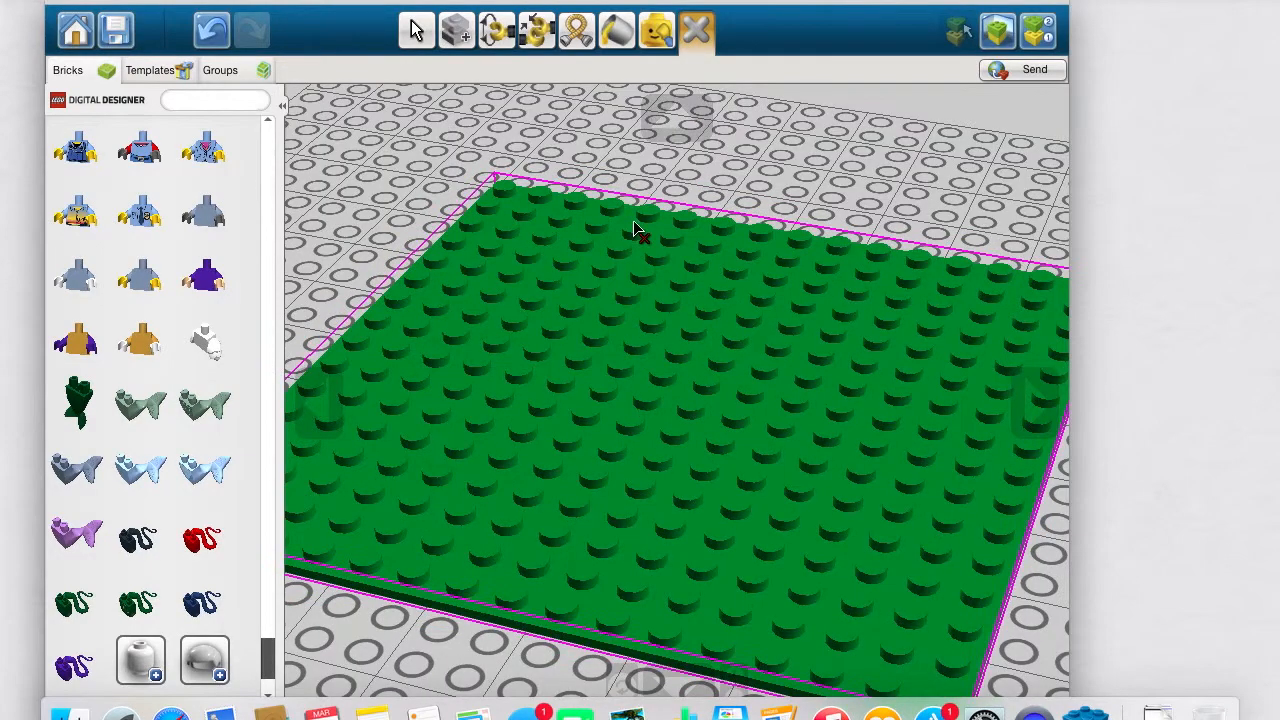
click(300, 399)
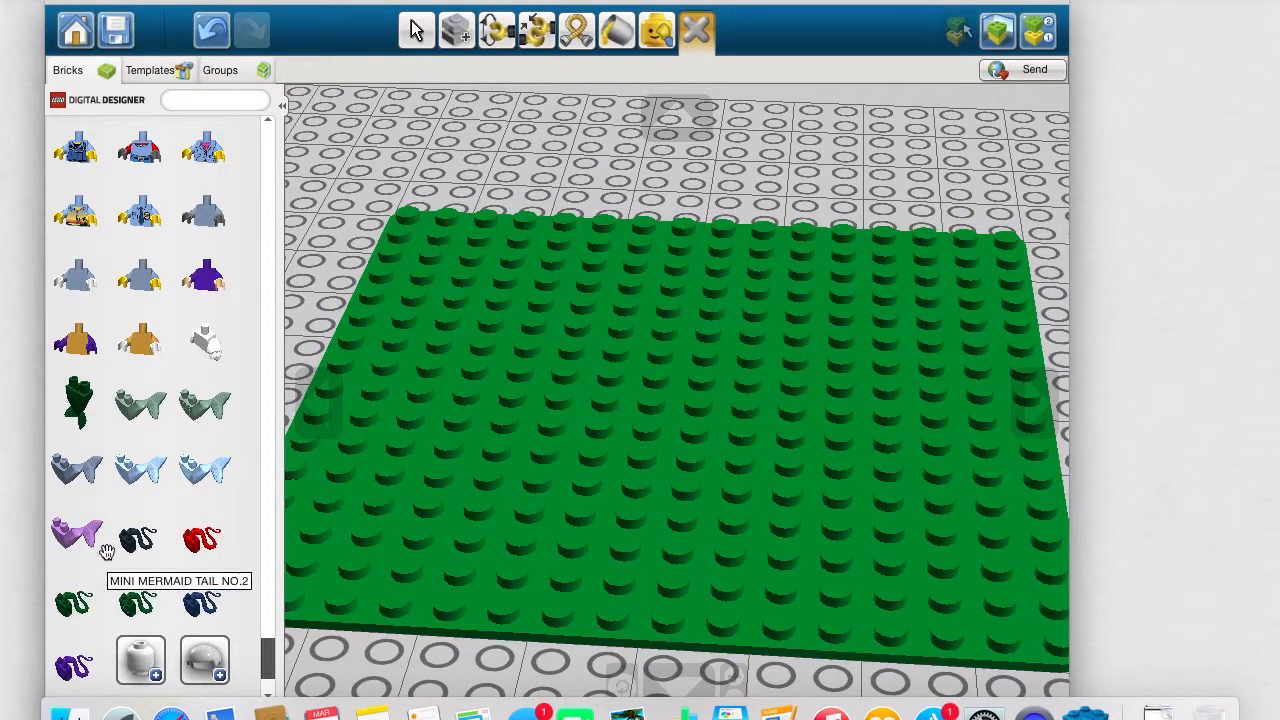
scroll(106, 552, down, 2)
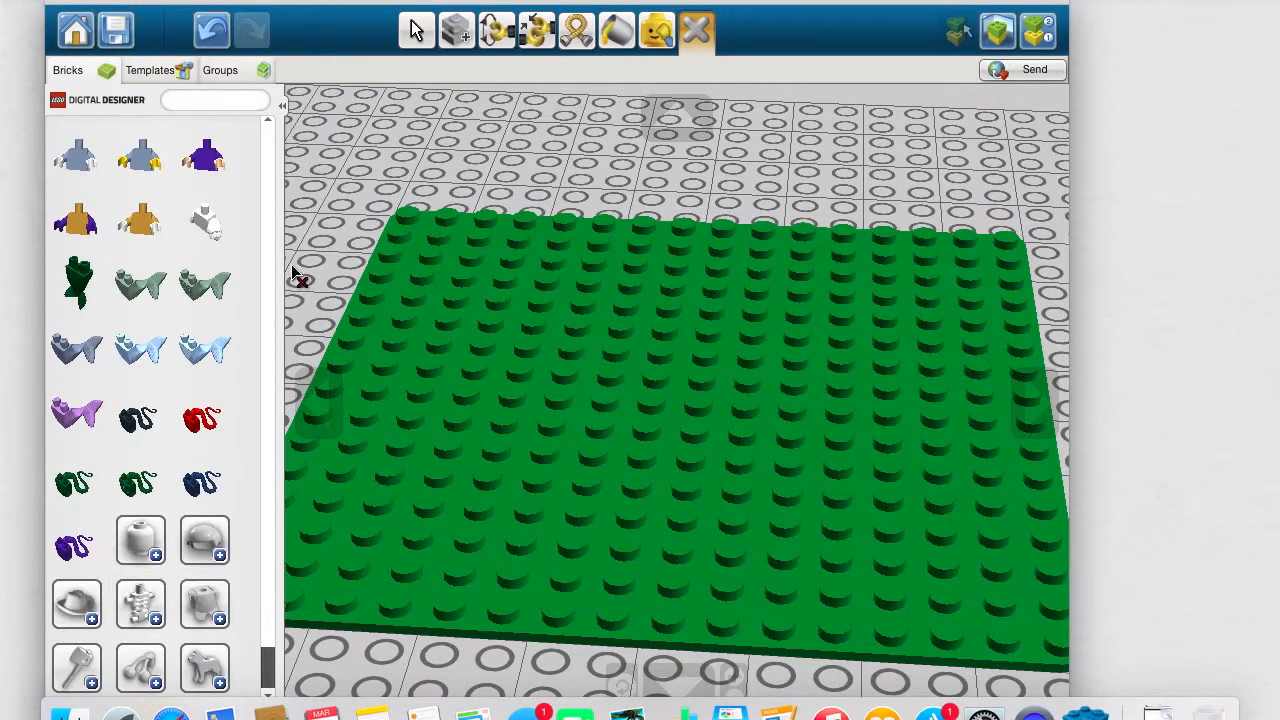